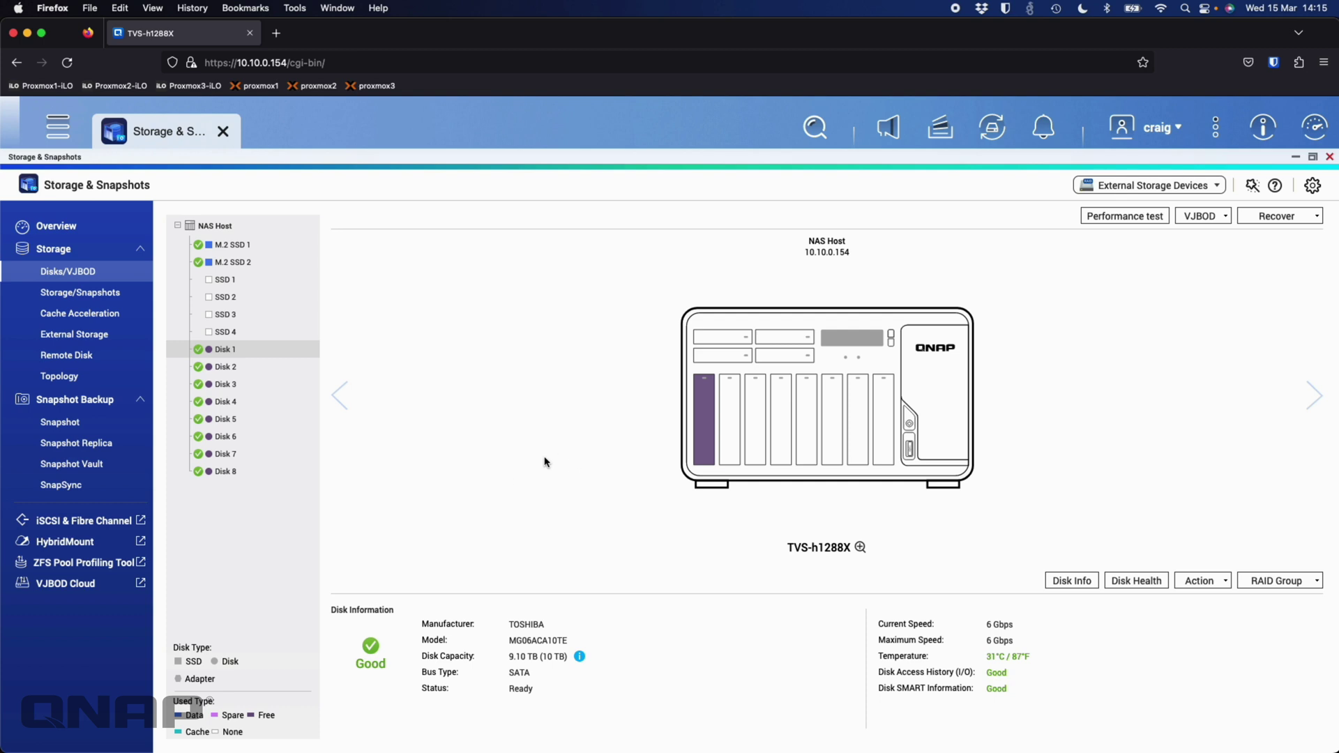
Review both M.2 SSDs, then Disk 1: a 9.10 TB Toshiba MG06ACA10TE SATA drive, Ready and Good
click(258, 239)
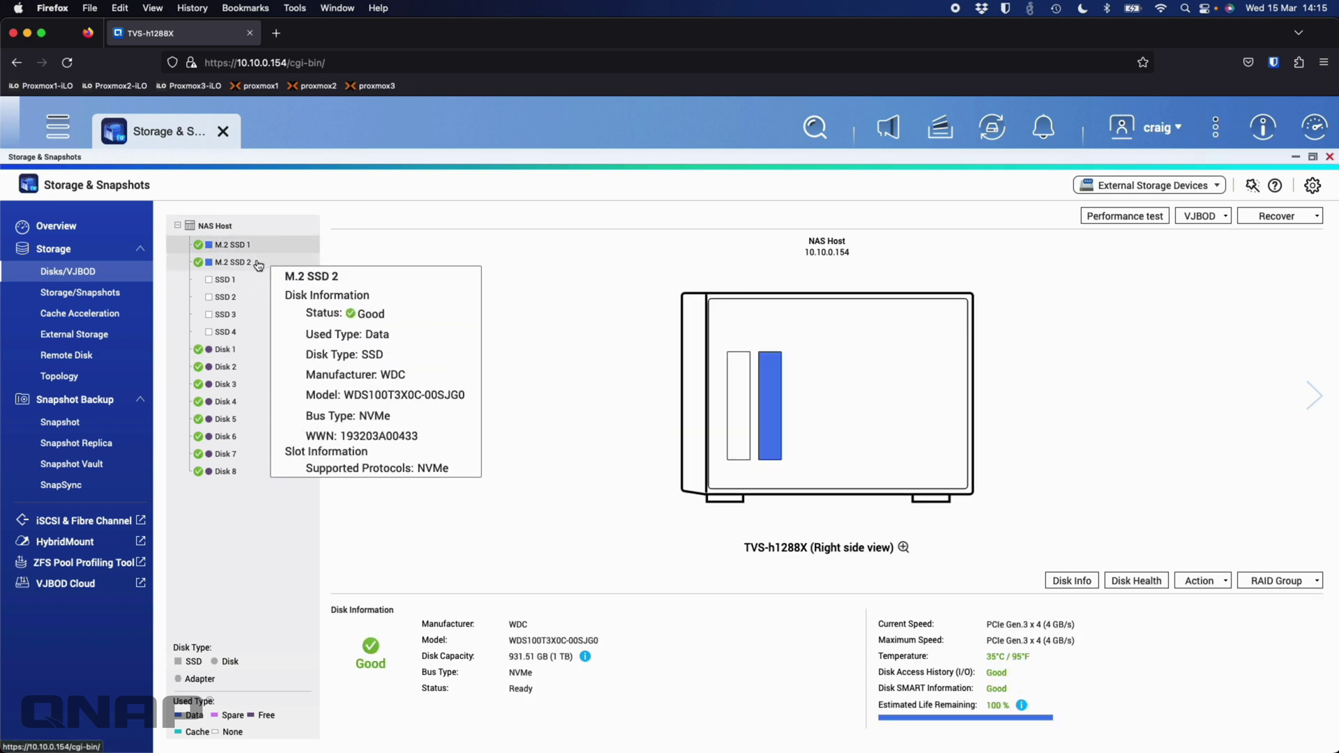
click(259, 264)
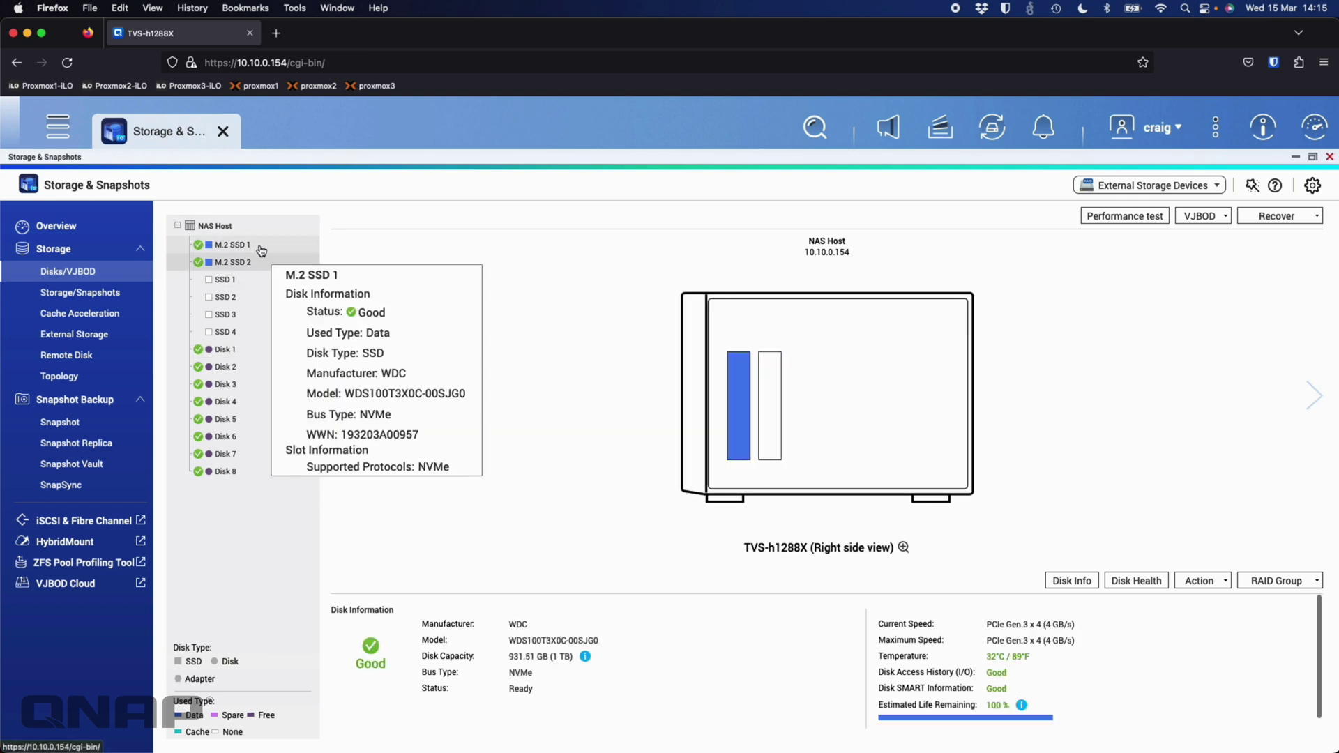
click(260, 250)
click(256, 265)
click(236, 353)
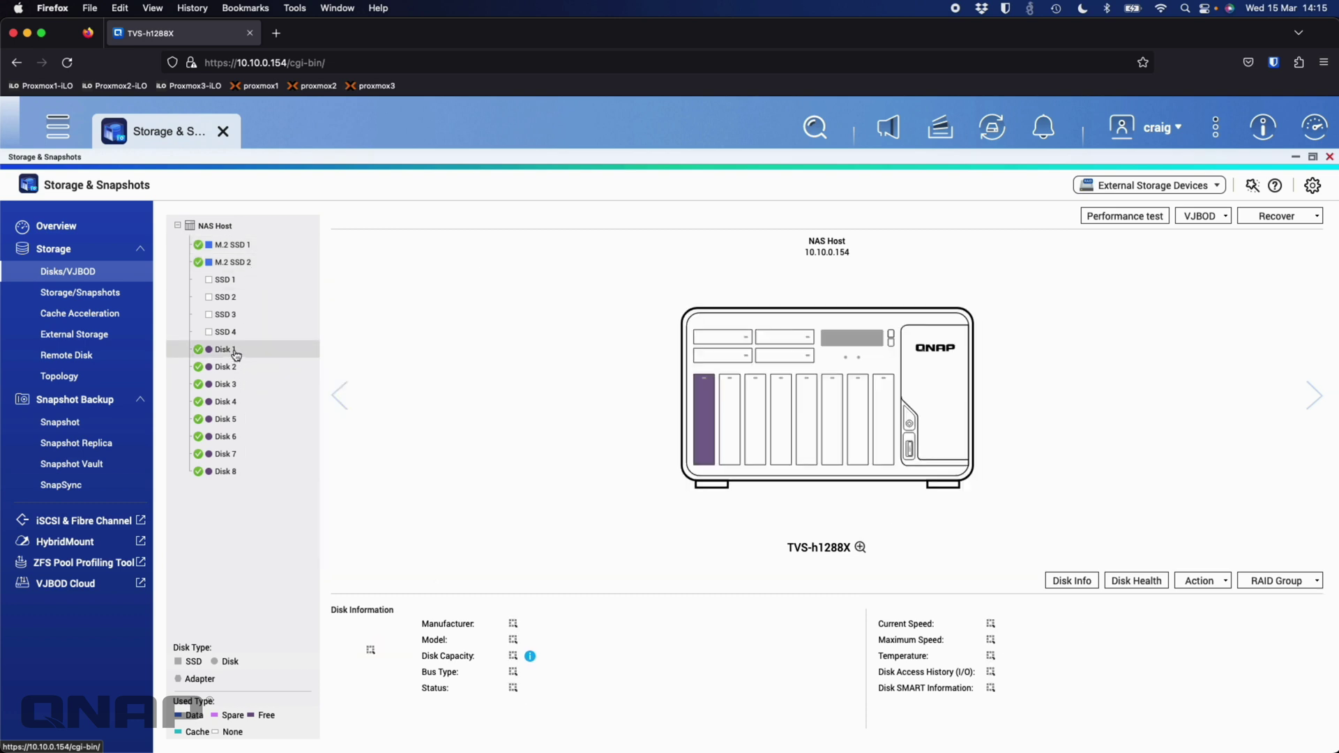
mouse_move(262, 425)
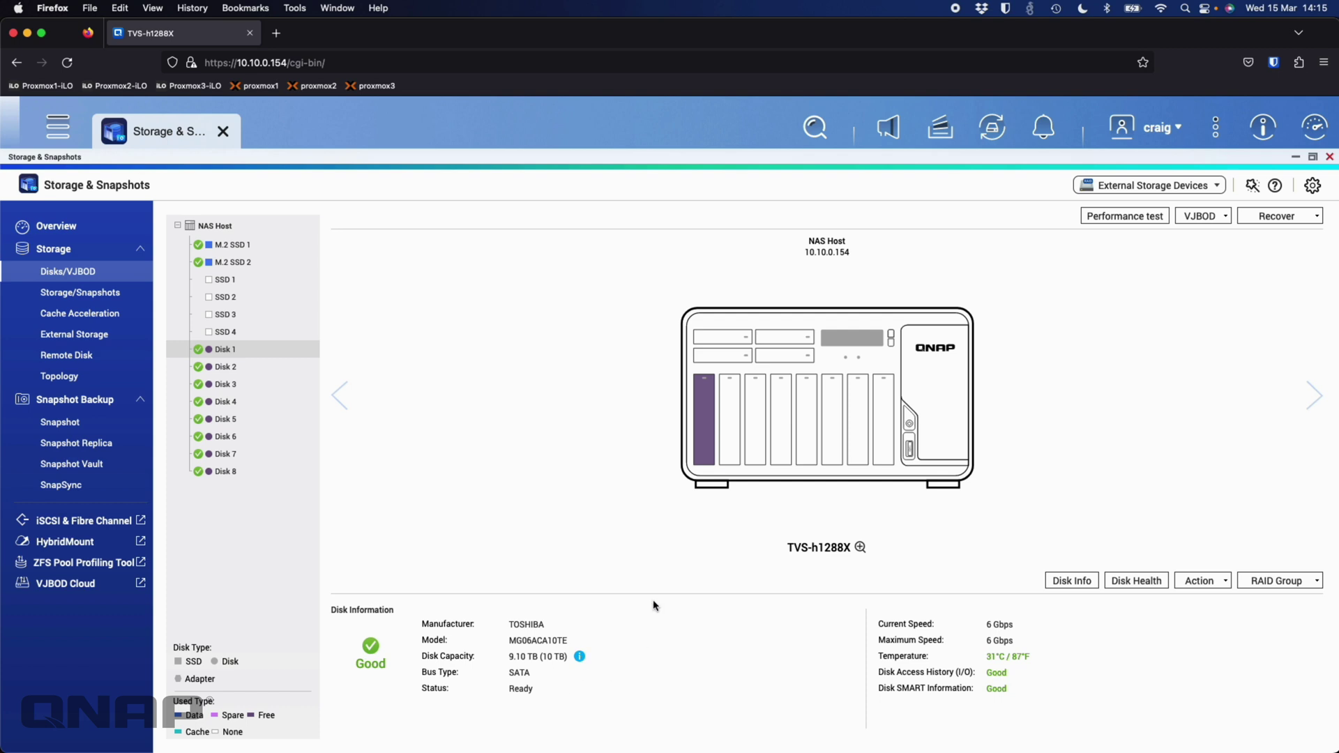
mouse_move(324, 382)
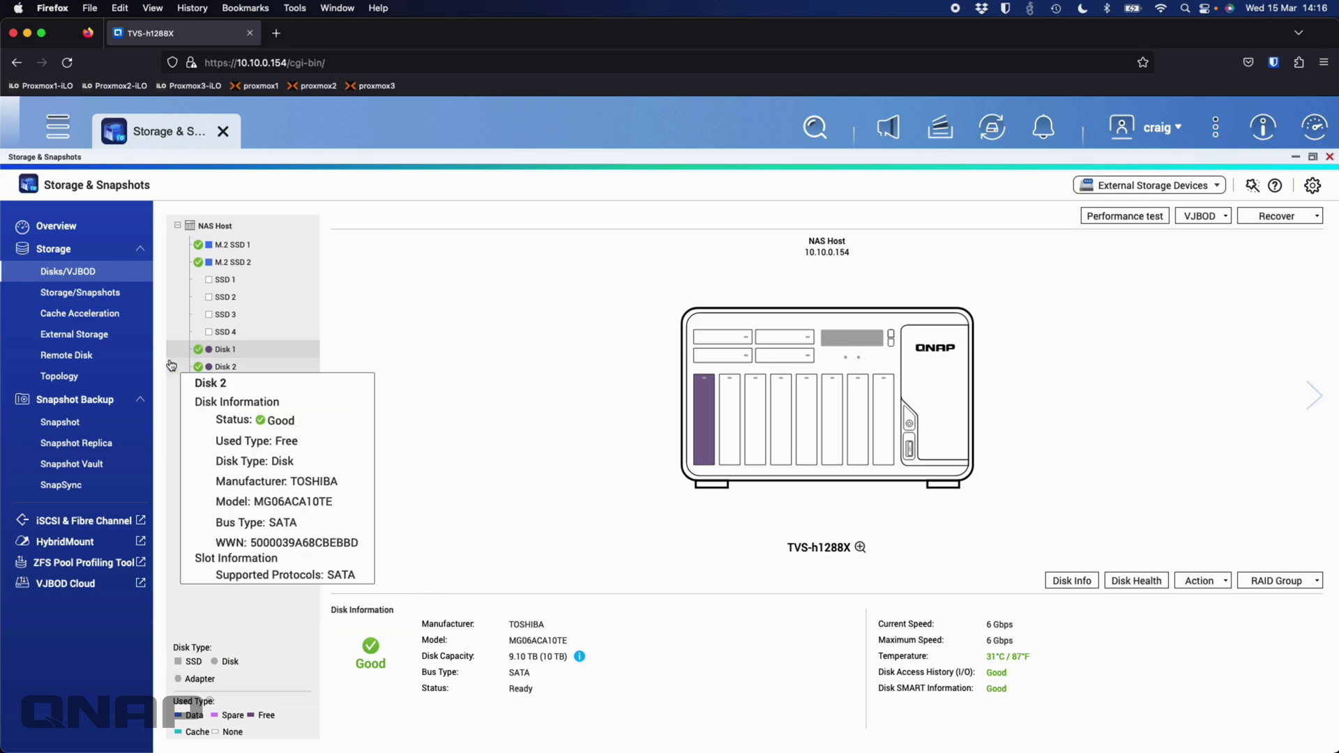
Start the New Storage Pool wizard from the Storage/Snapshots overview
click(55, 292)
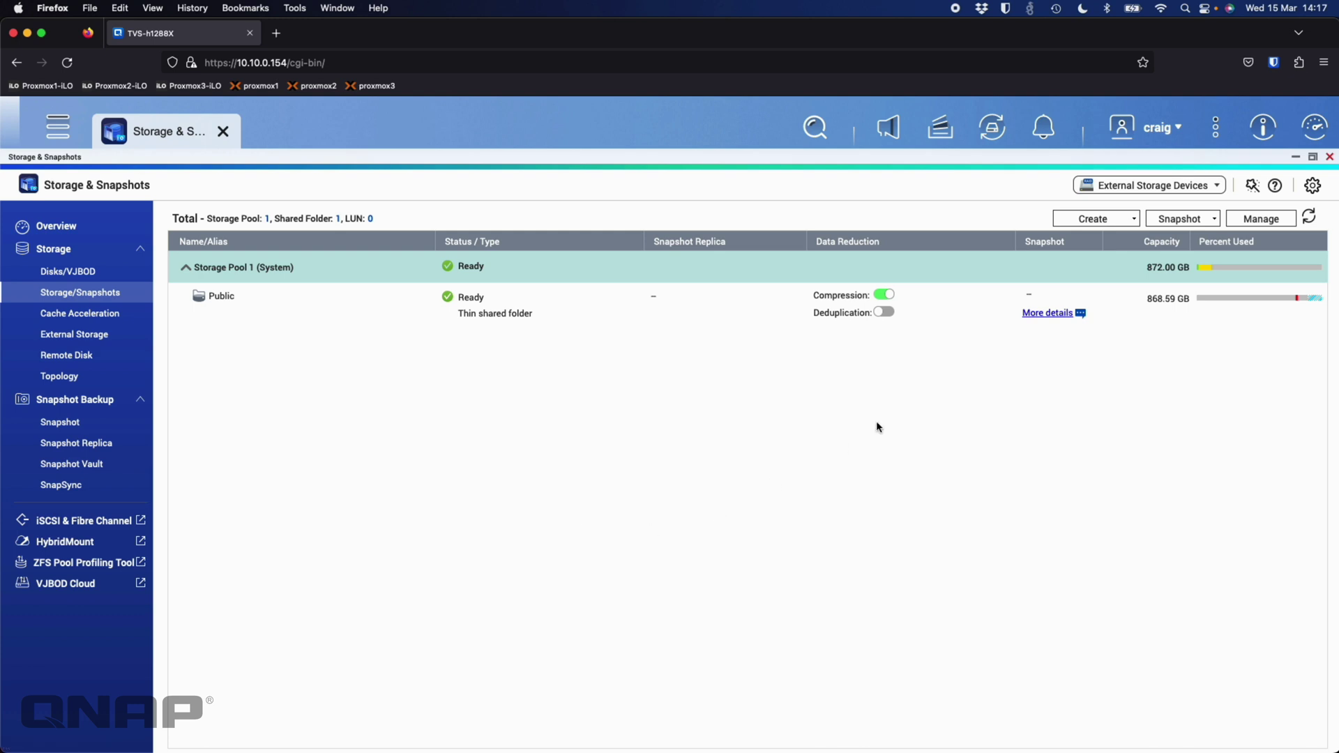
click(1109, 221)
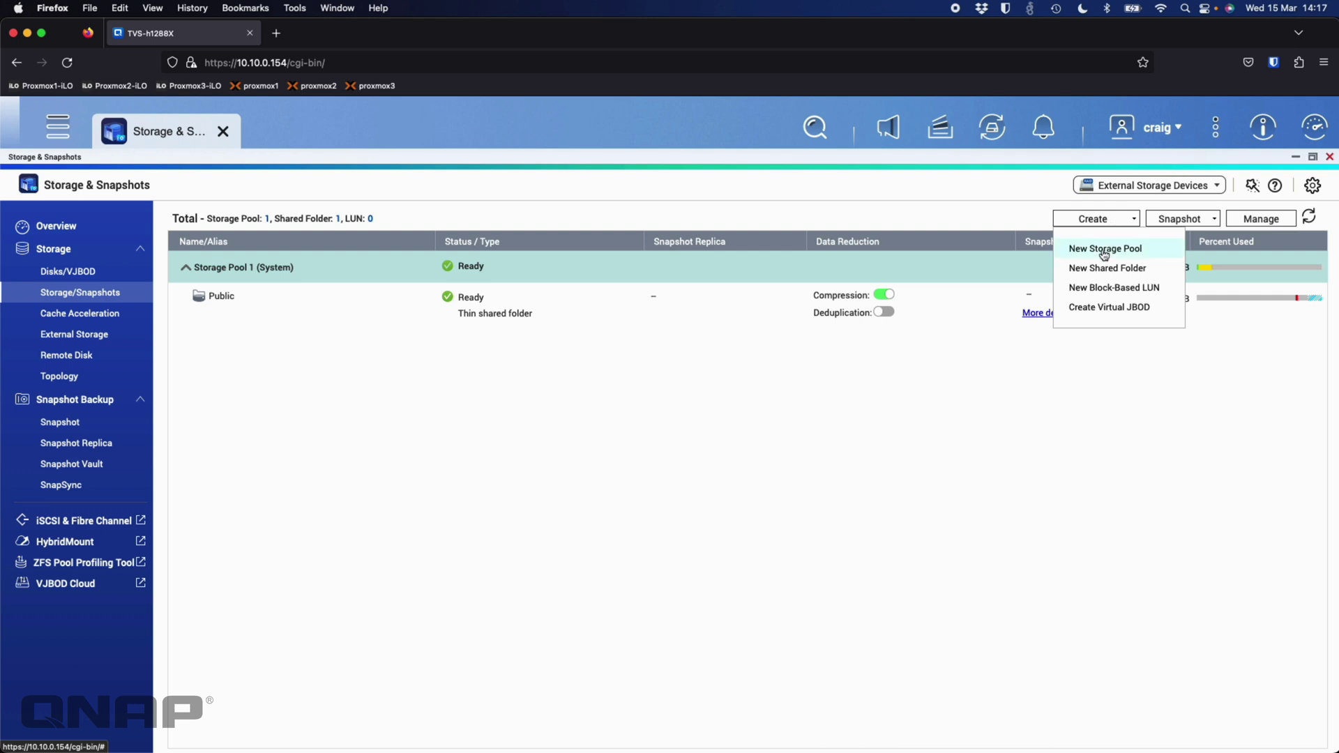
click(1104, 250)
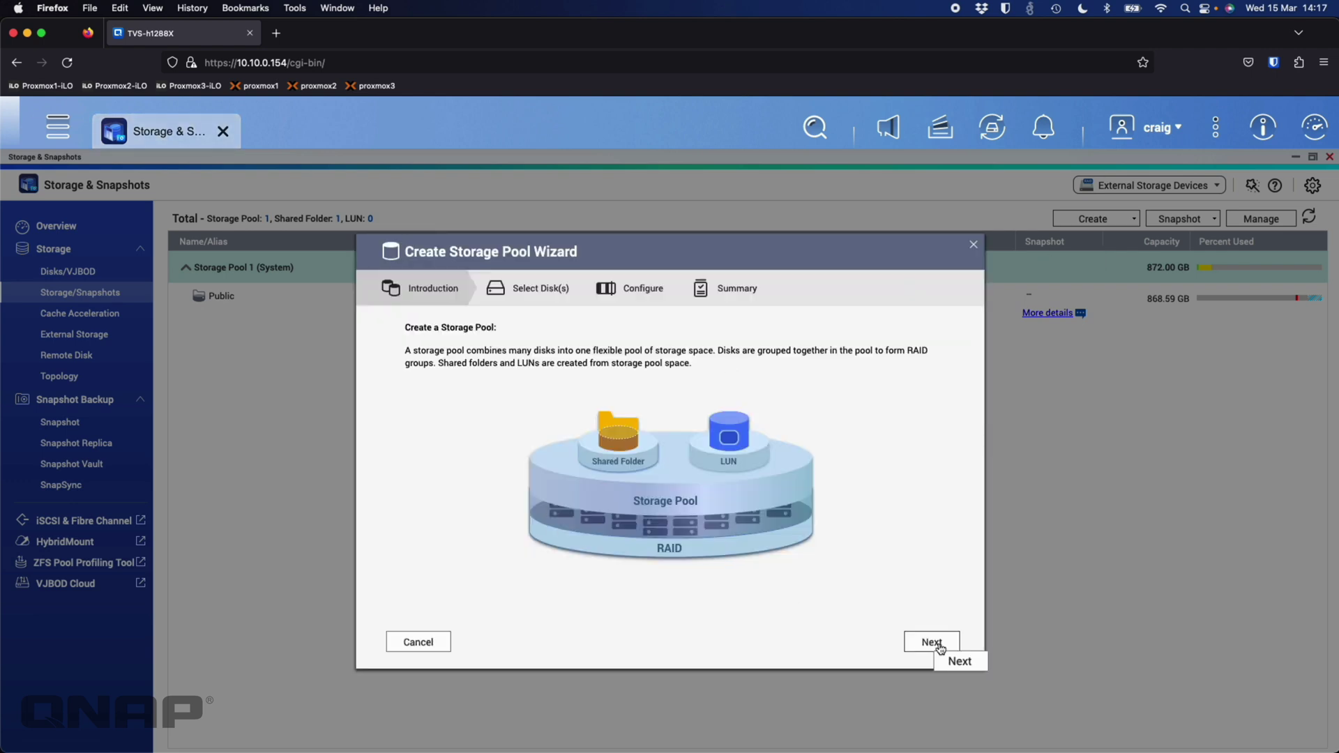
click(931, 642)
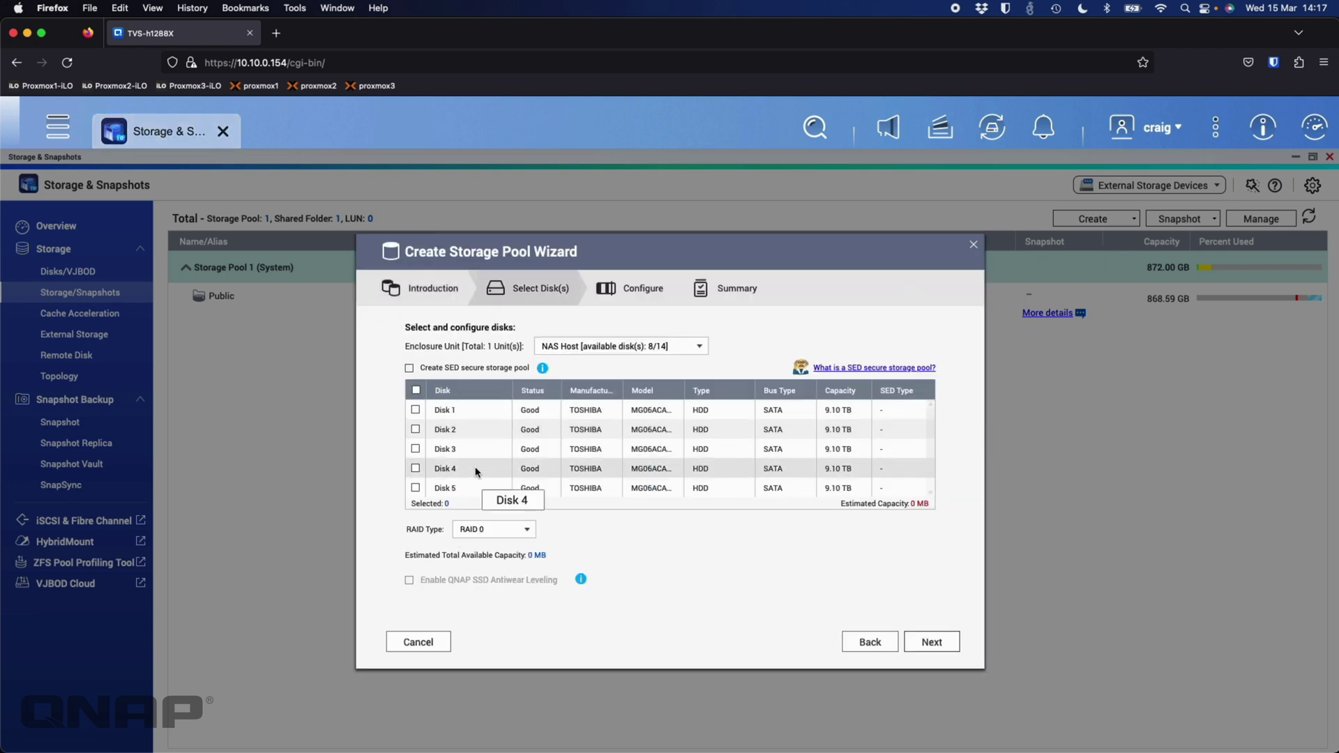
Select all eight Toshiba disks as RAID 0, estimating 70.50 TB
scroll(477, 467, down, 2)
scroll(477, 467, up, 3)
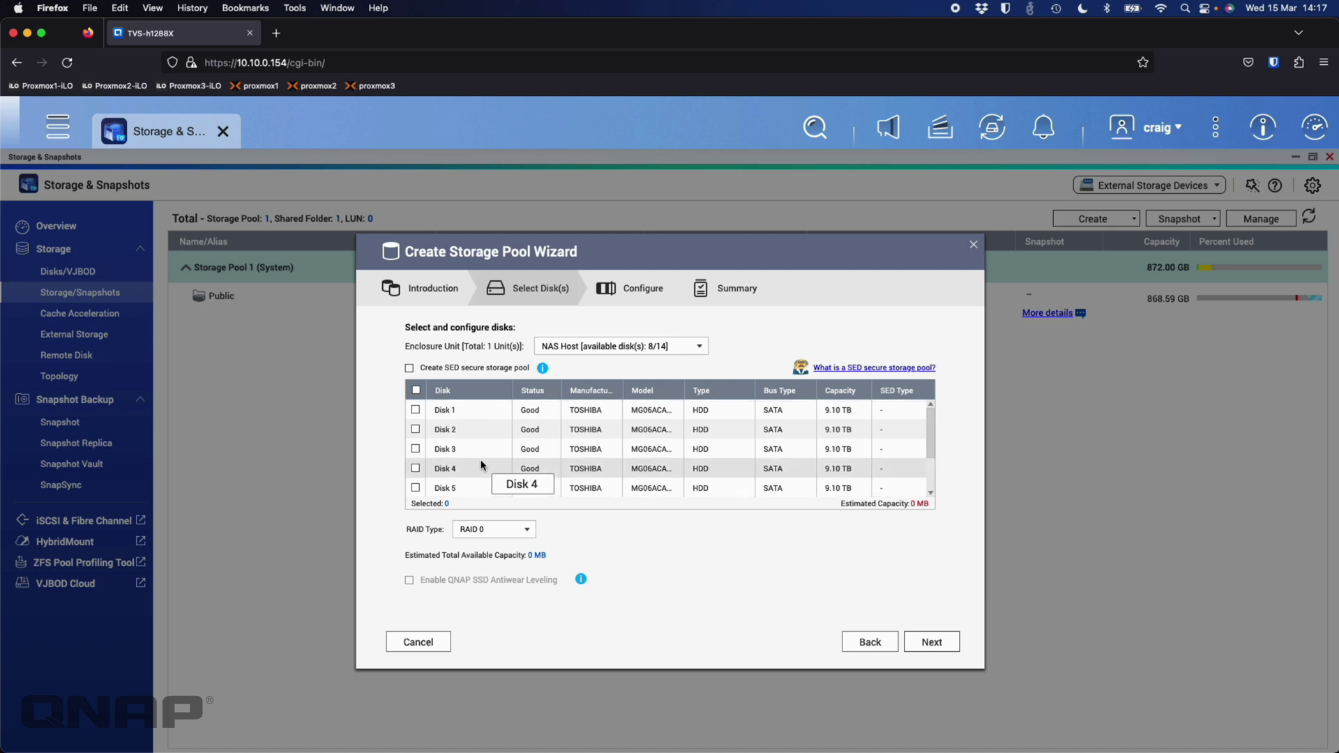
click(416, 392)
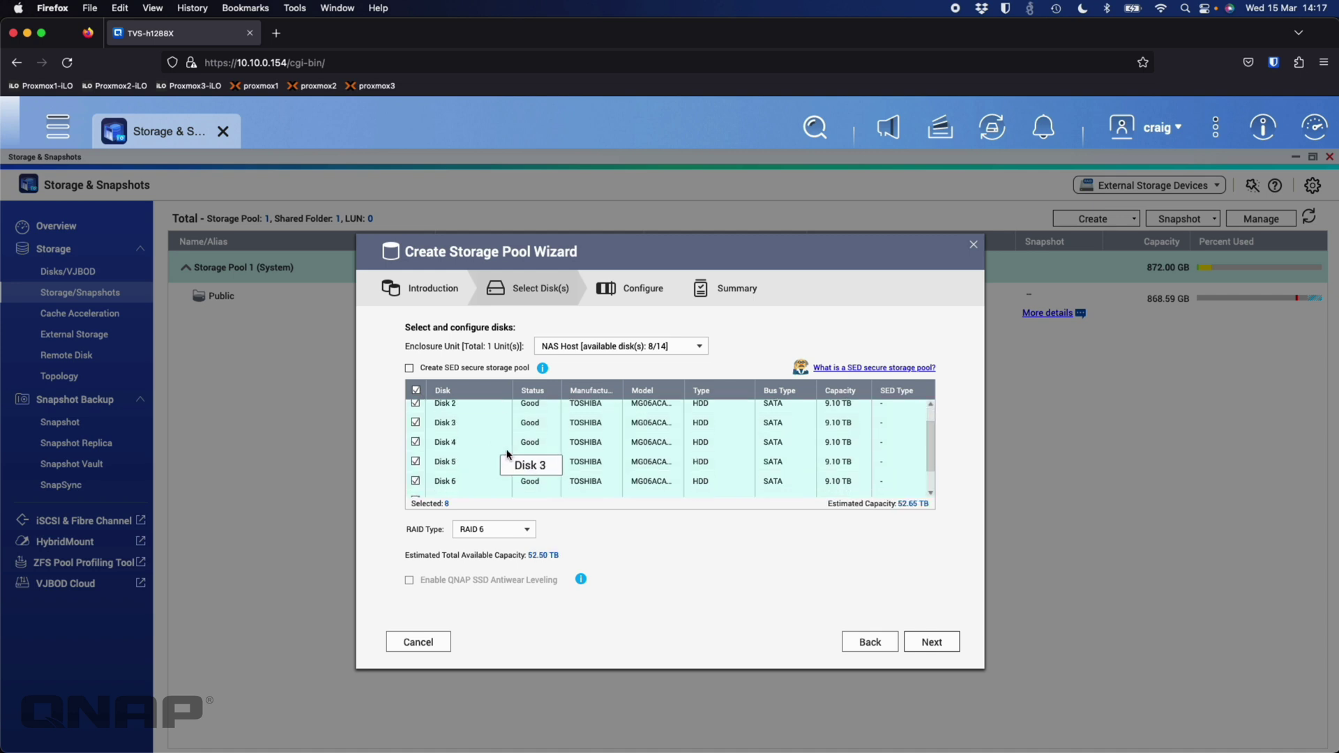
click(506, 533)
click(505, 544)
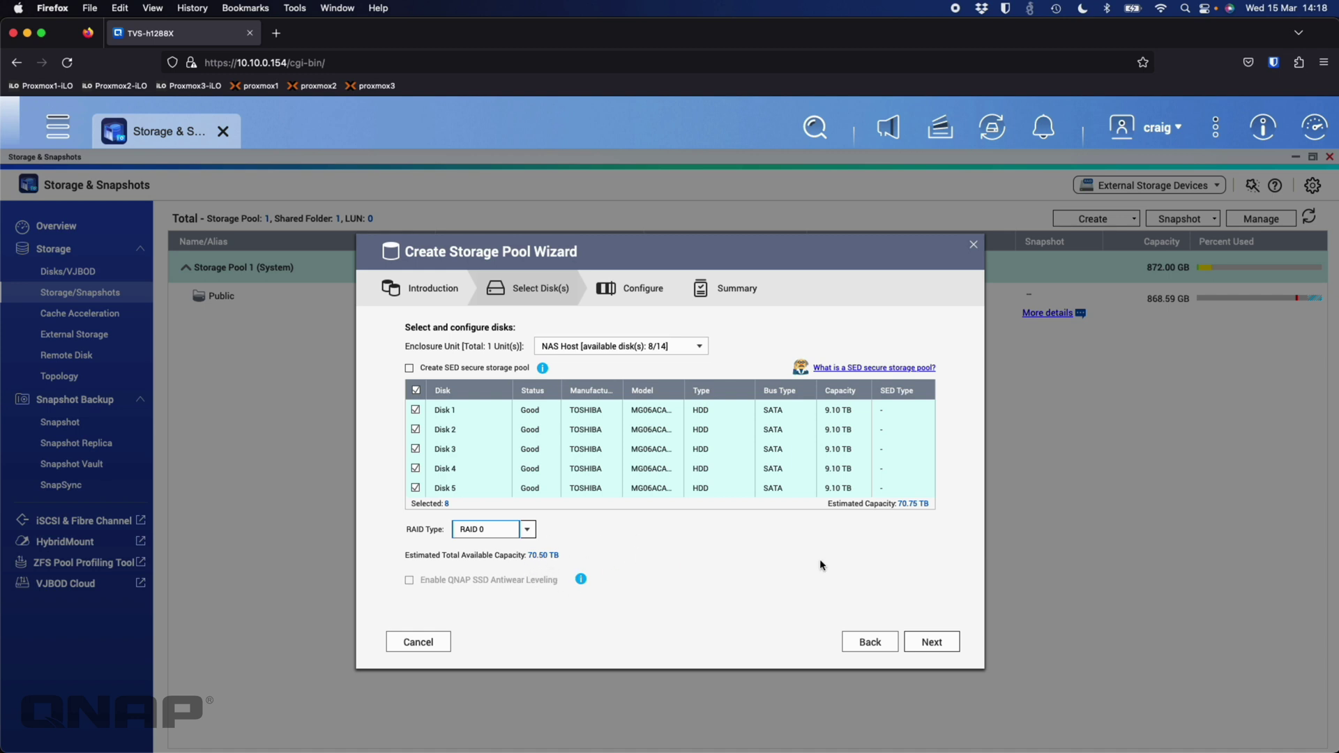
On the Configure step, untick Optimize performance and read the pool over-provisioning explanation
click(933, 643)
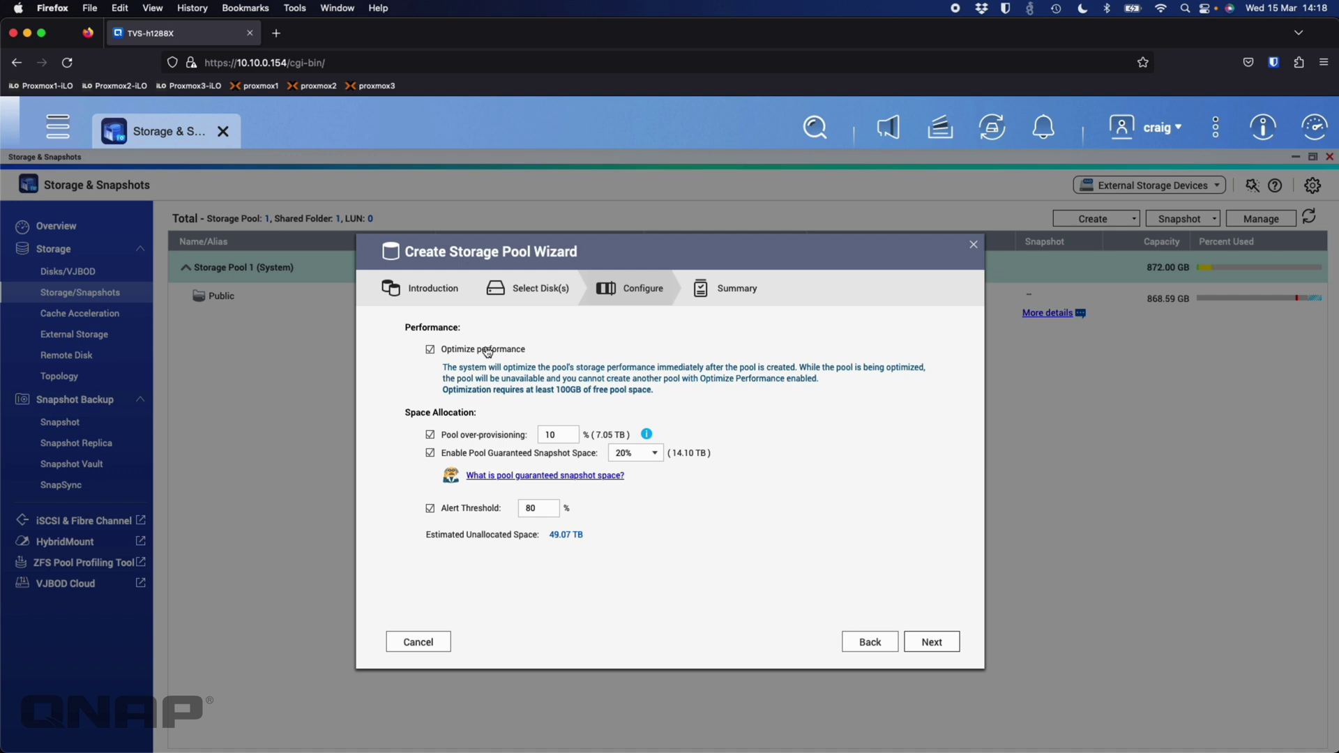
click(487, 351)
click(466, 349)
click(481, 352)
click(647, 434)
Disable pool over-provisioning and guaranteed snapshot space (70.22 TB unallocated), then reach the Summary
click(431, 435)
click(650, 456)
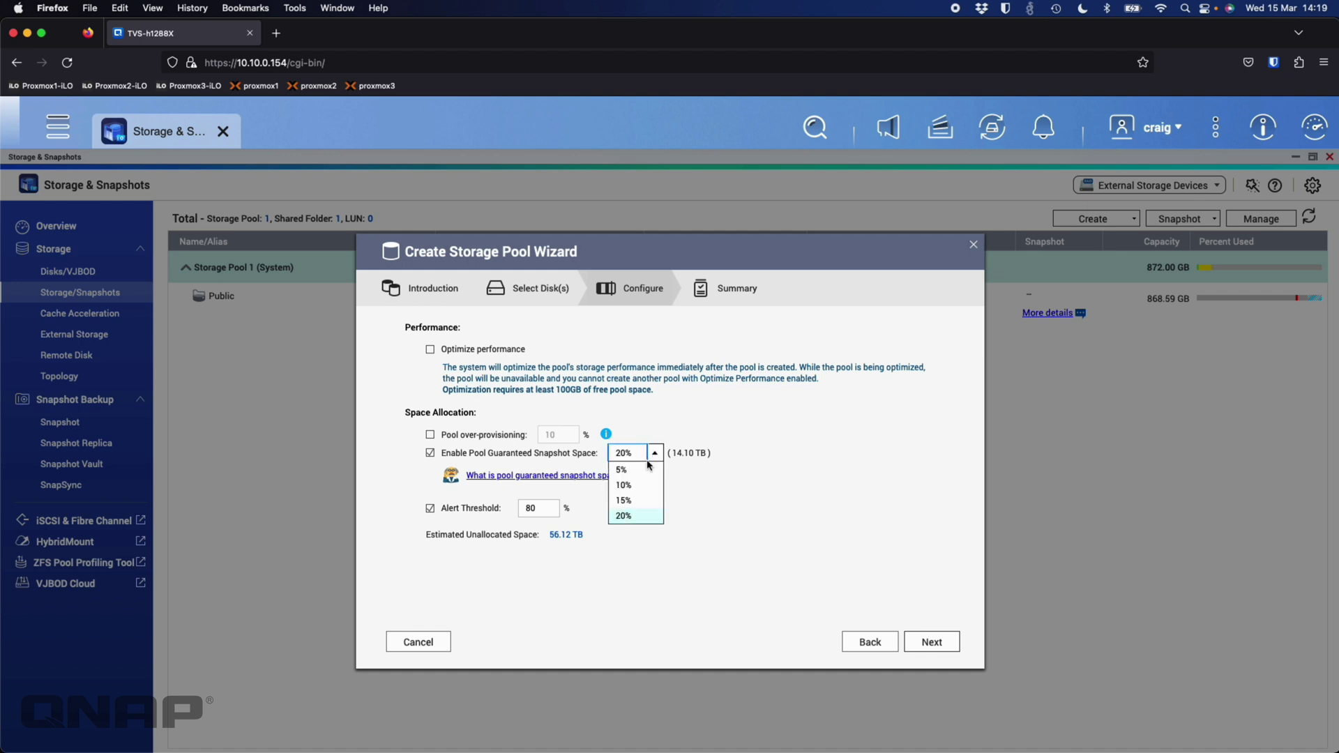
click(639, 516)
click(472, 458)
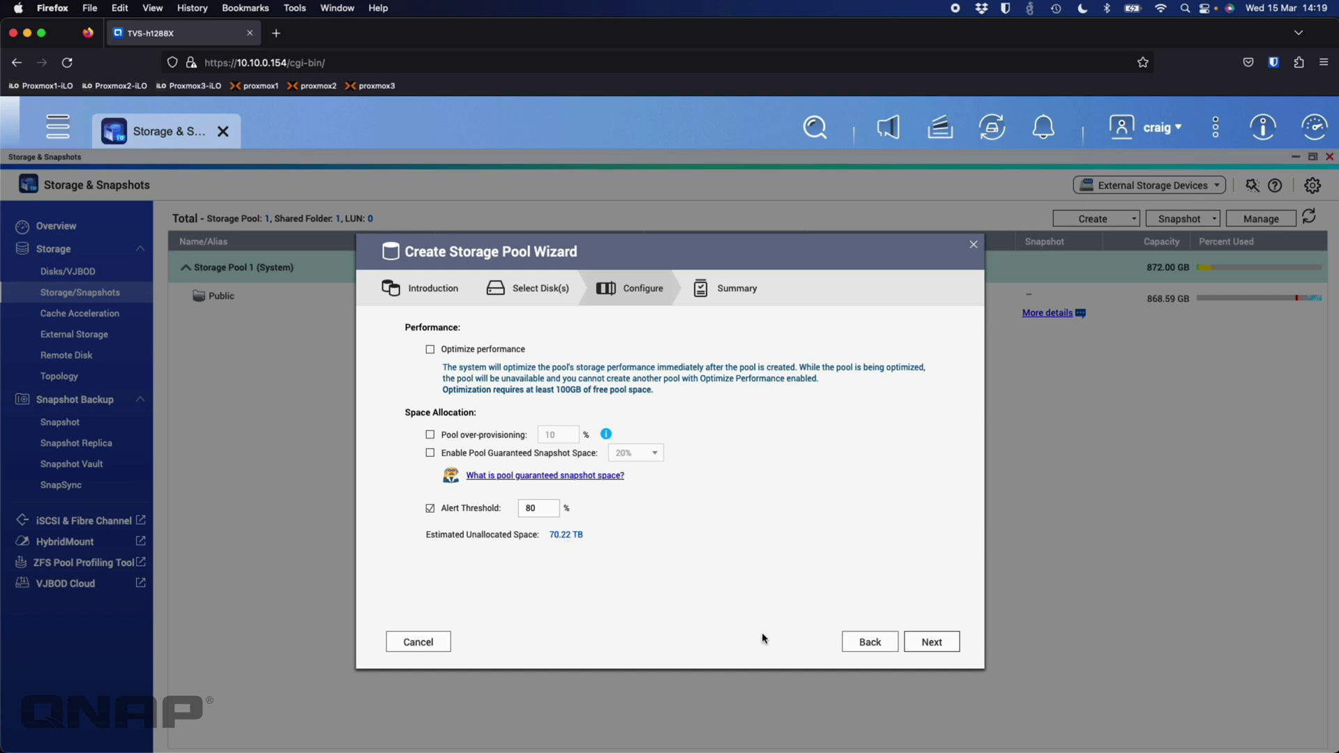
click(932, 641)
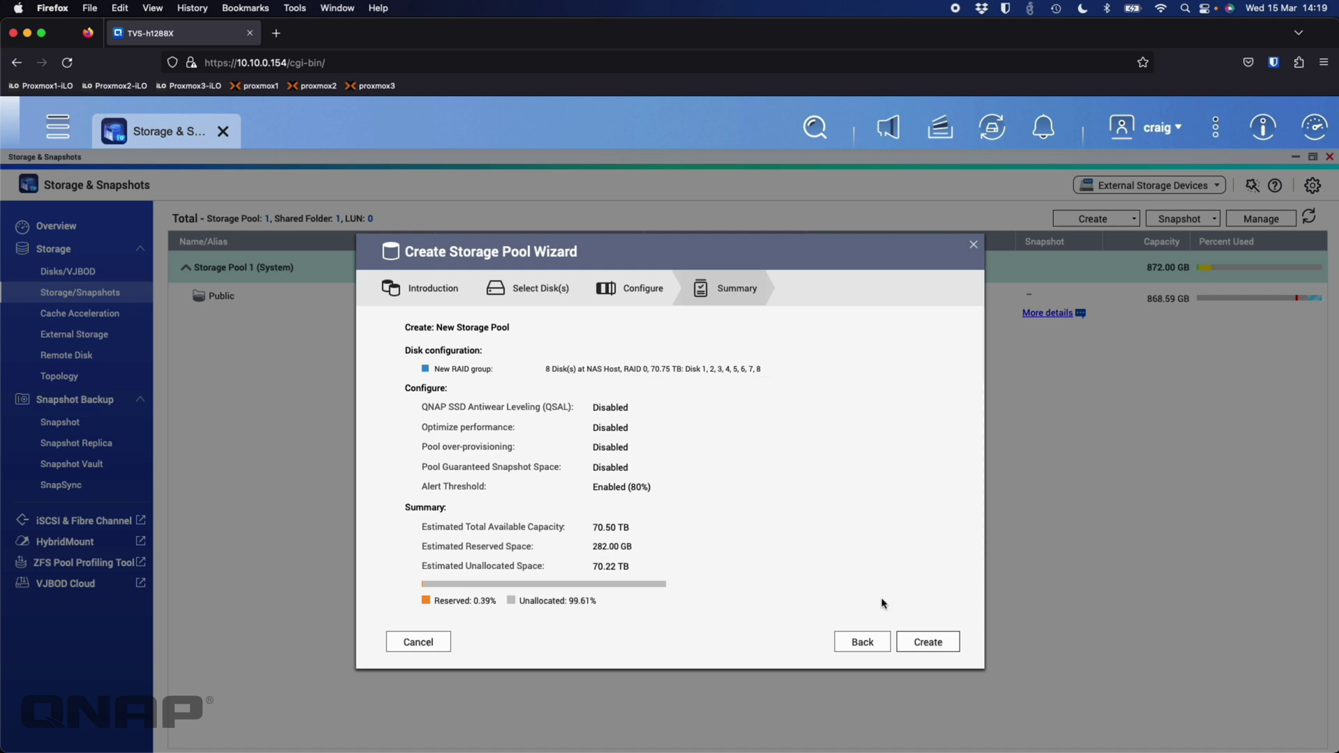
Create the RAID 0 pool, accepting the disk-erase warning, giving Storage Pool 2 at 70.69 TB
click(926, 641)
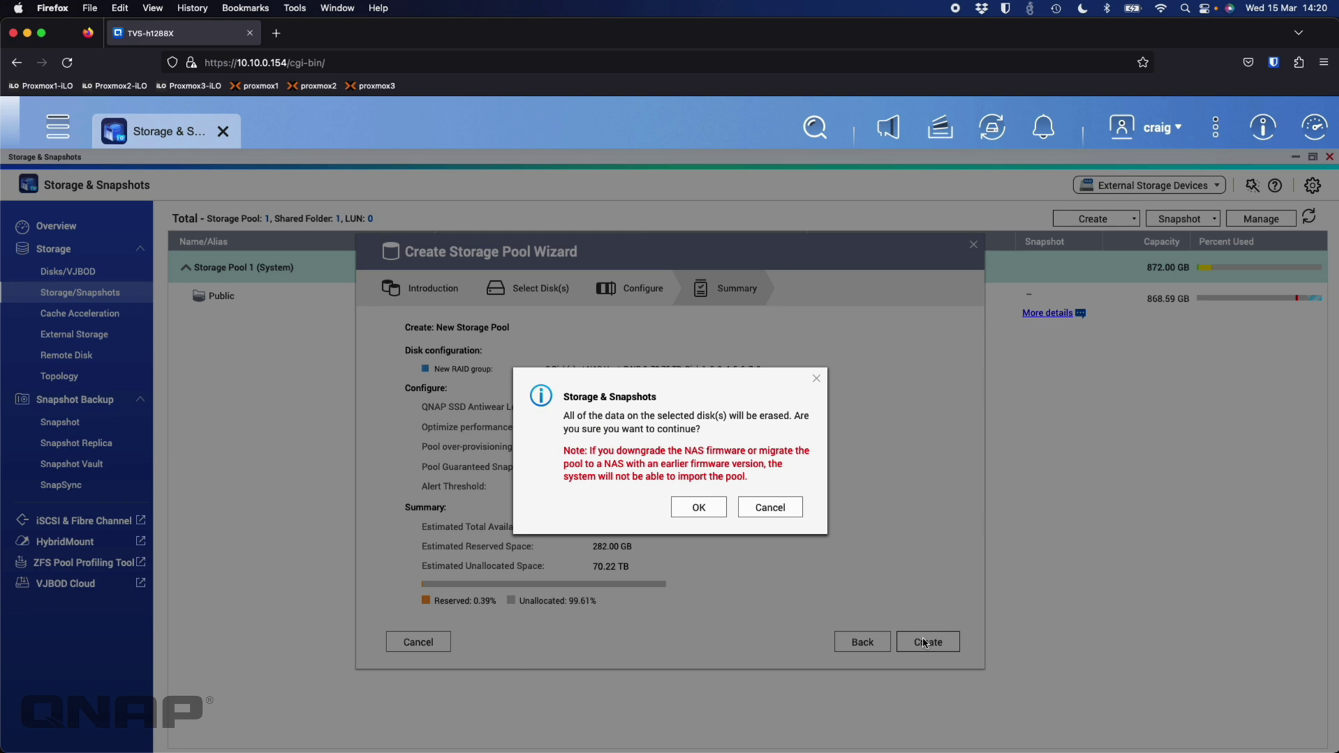
click(698, 505)
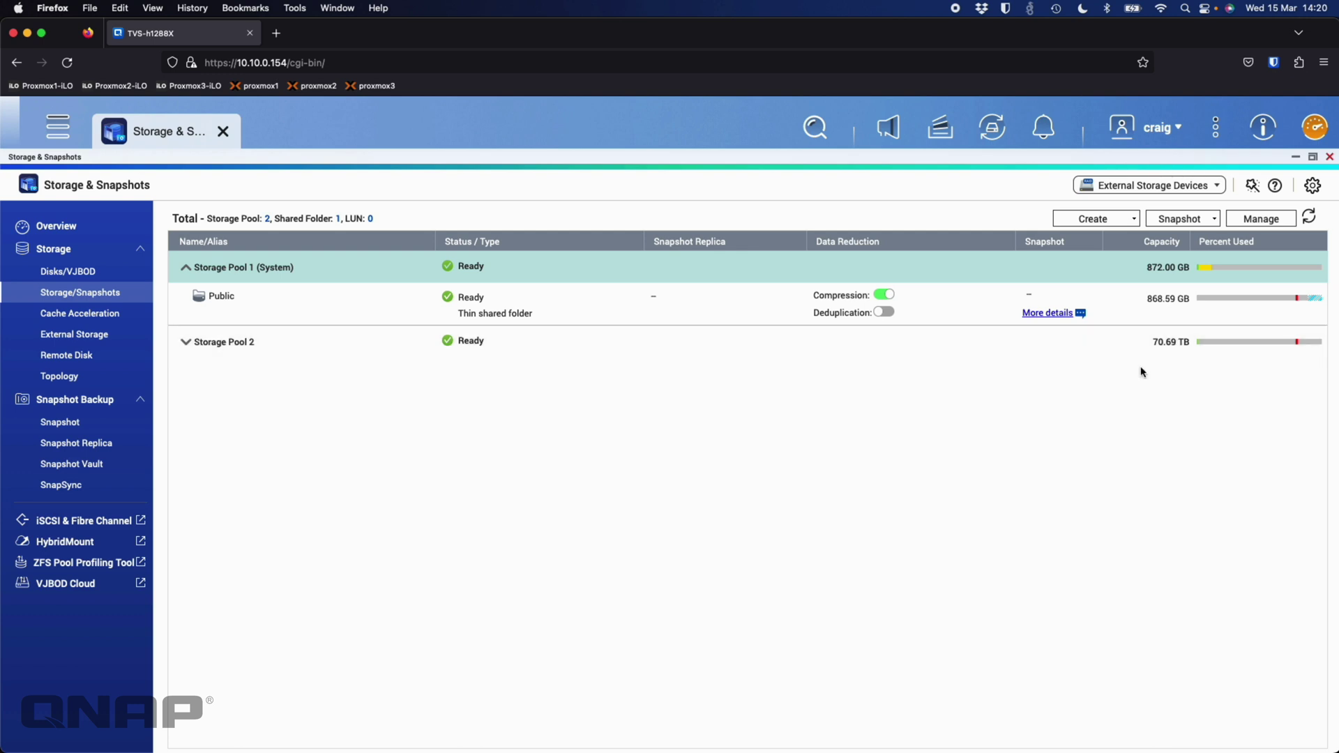
Remove Storage Pool 2 with everything in it, confirming with the admin password
click(1035, 355)
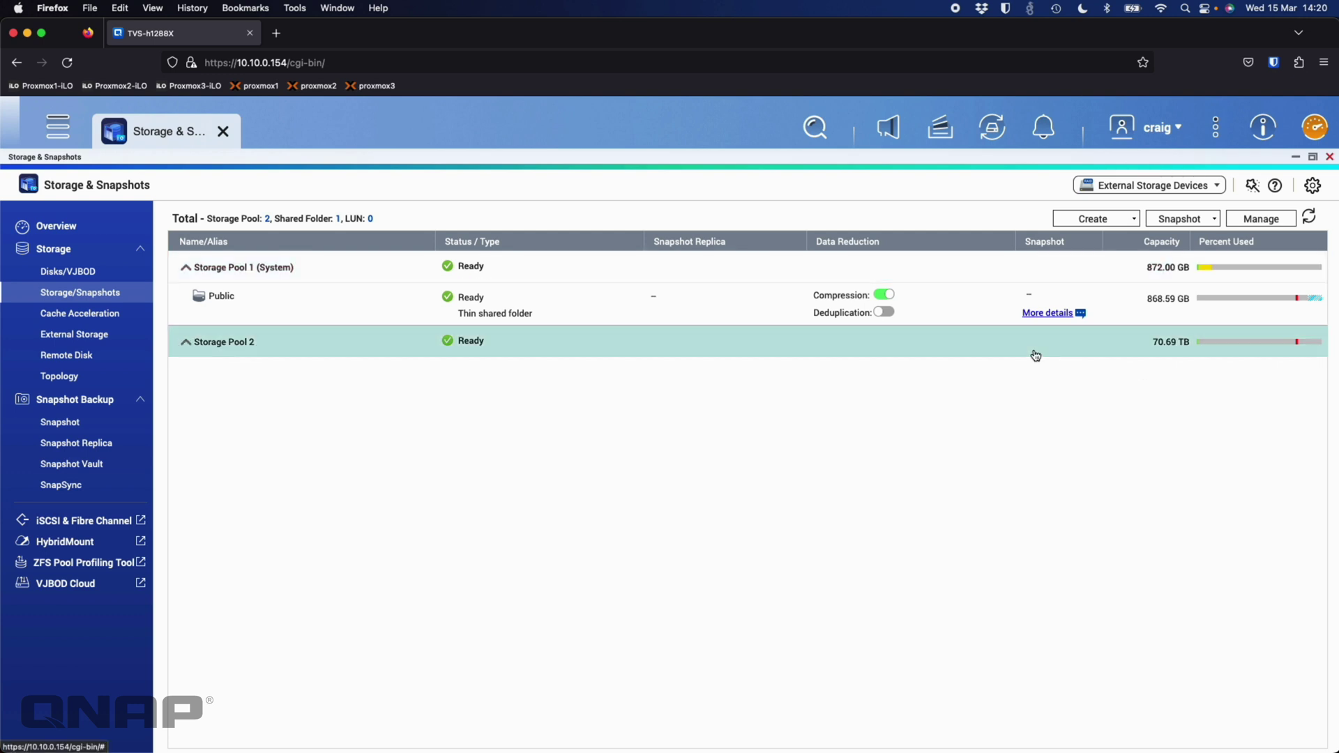
right_click(1035, 355)
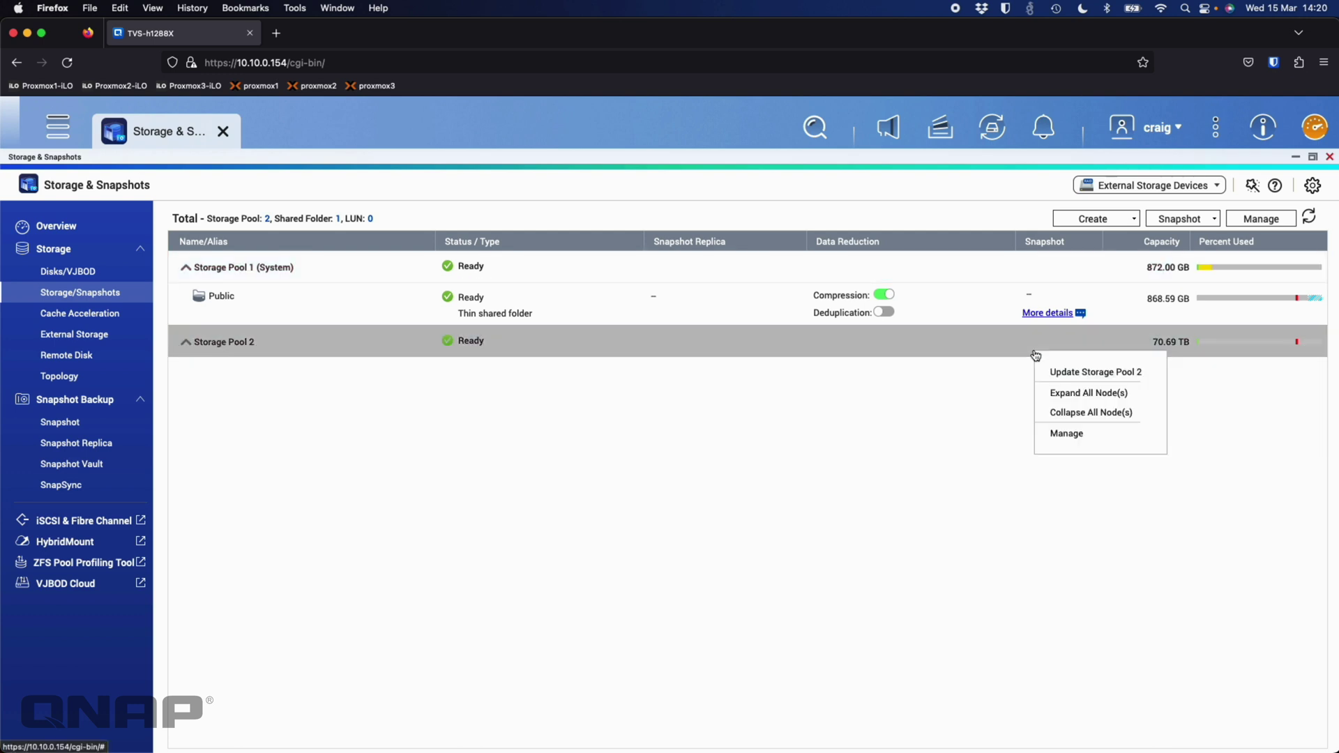
click(1052, 434)
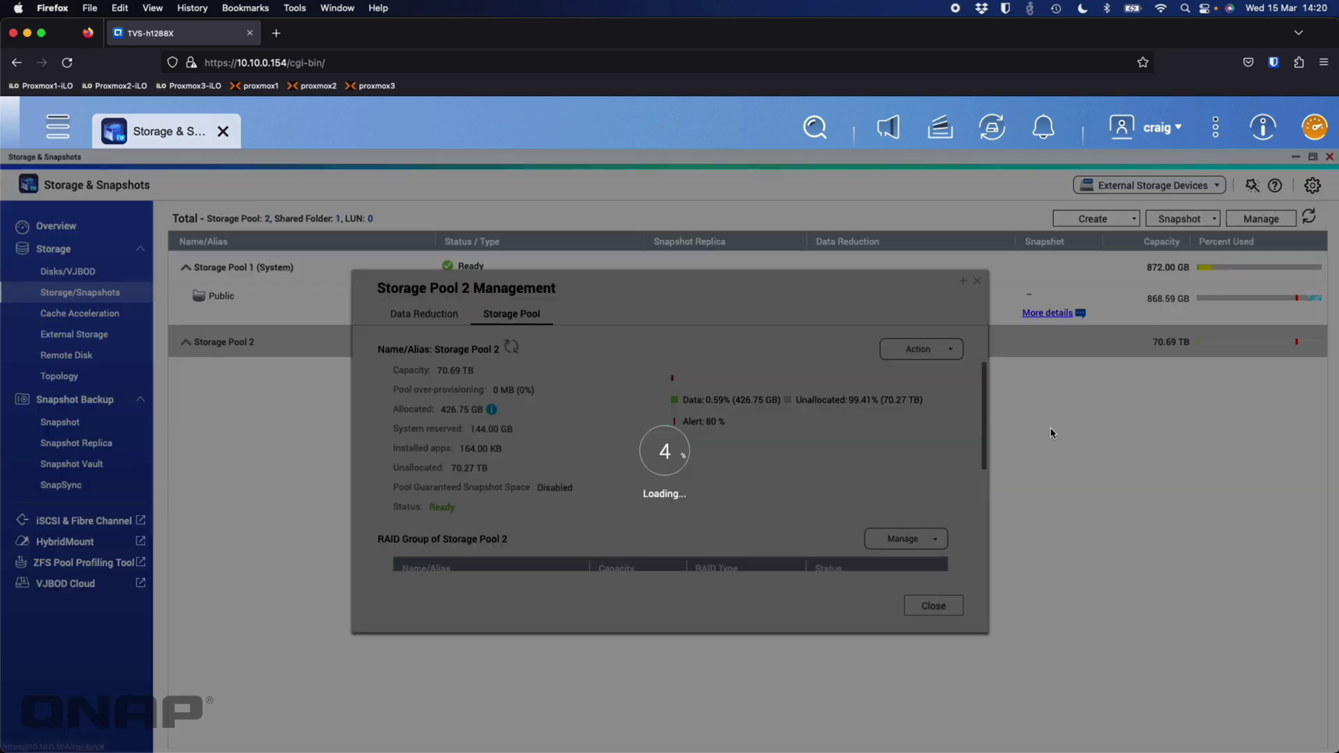
click(935, 351)
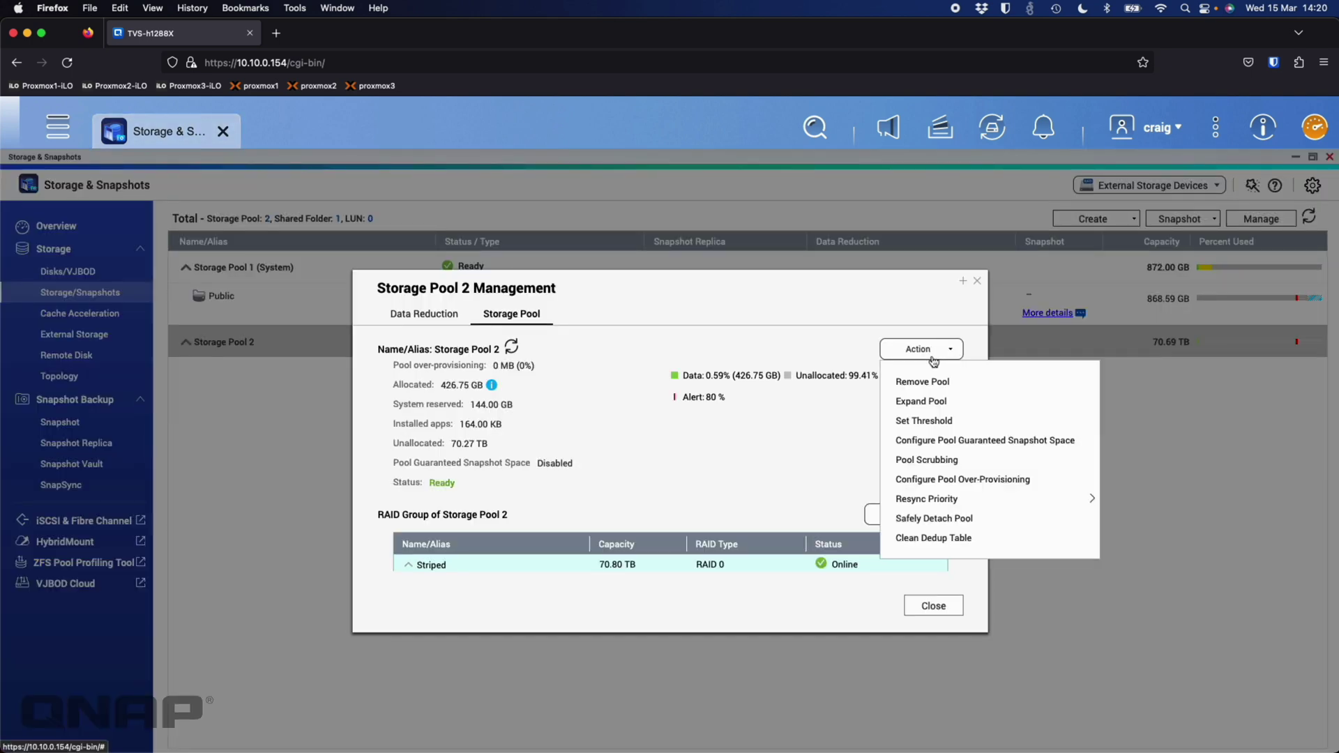
click(932, 382)
click(619, 481)
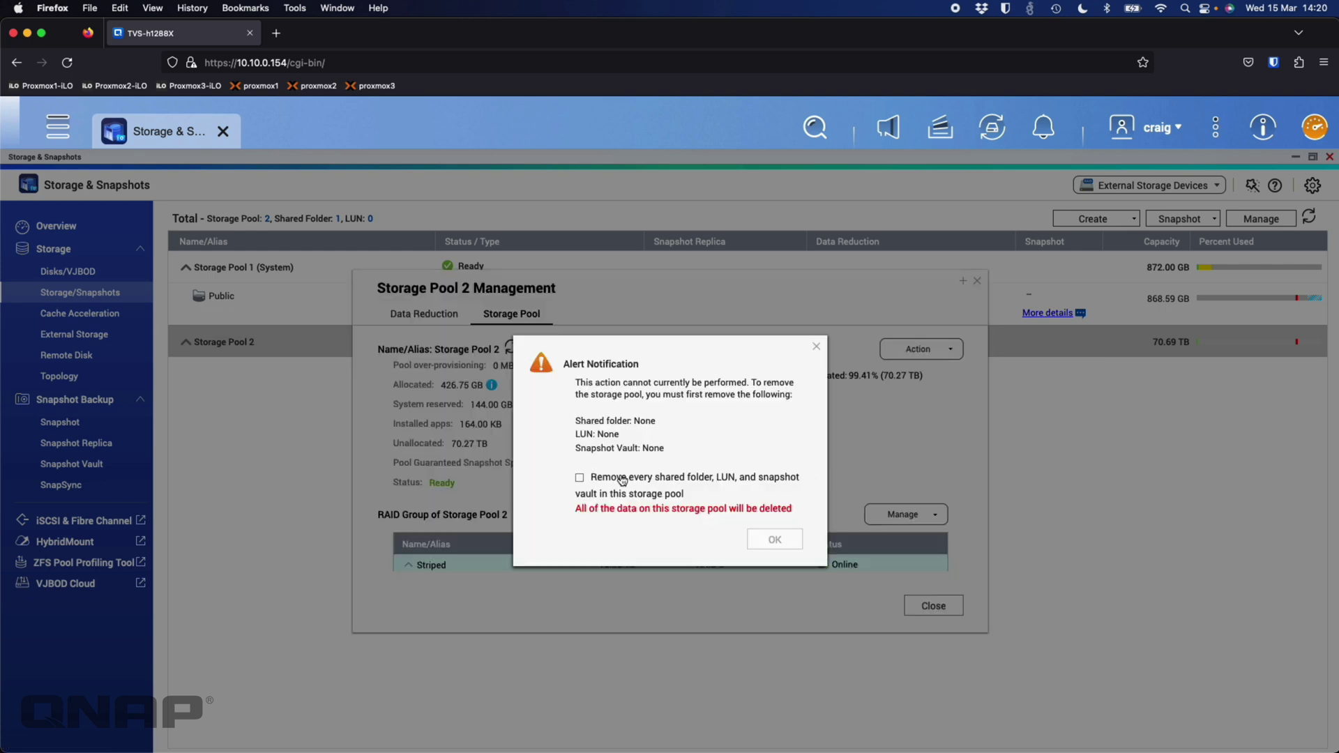
click(748, 537)
click(617, 461)
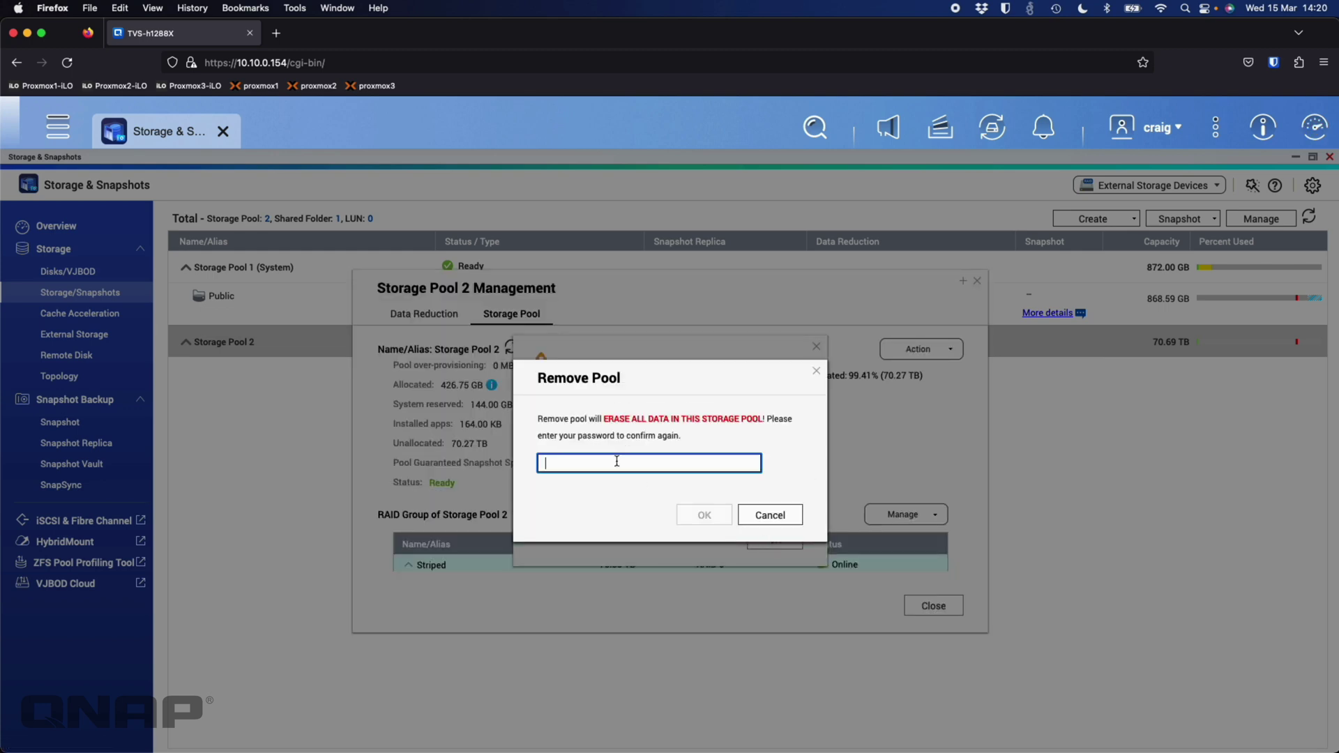
text(********)
click(696, 515)
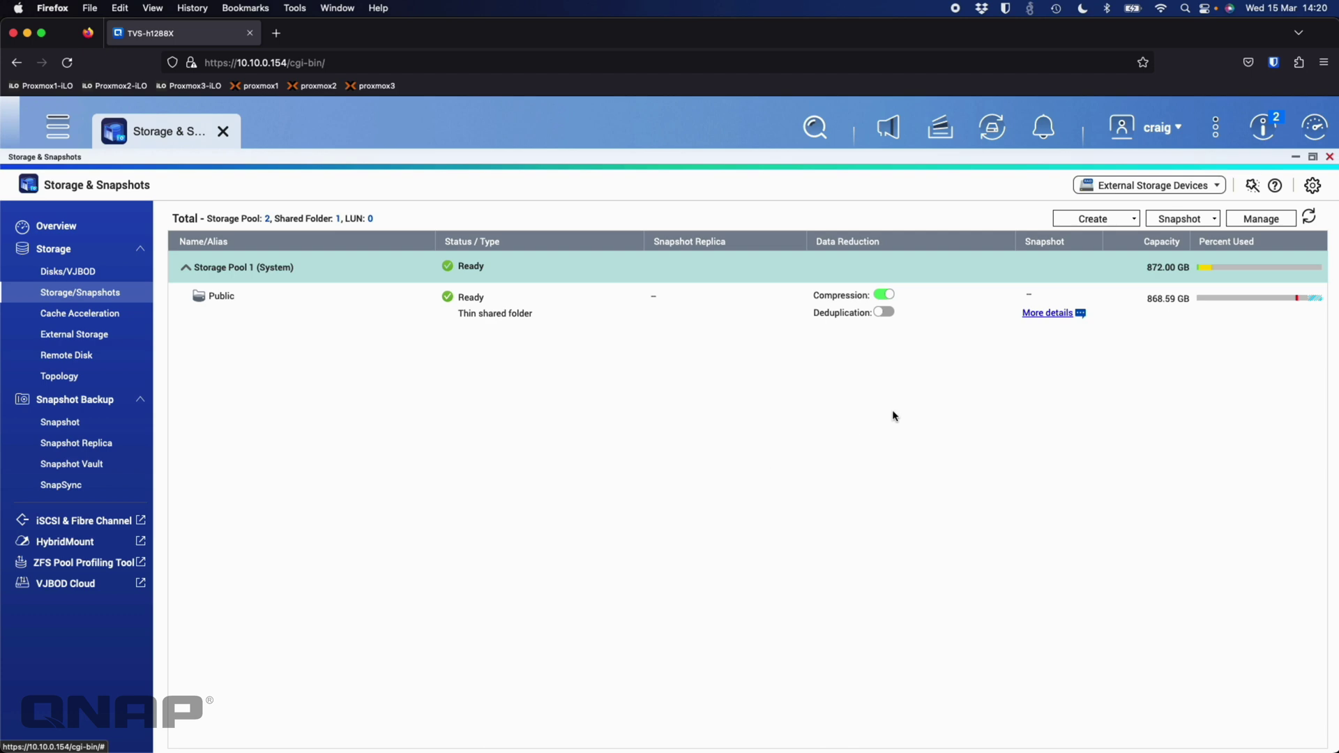
Start a new storage pool with all eight disks selected as RAID 10, estimating 35.25 TB
click(1092, 218)
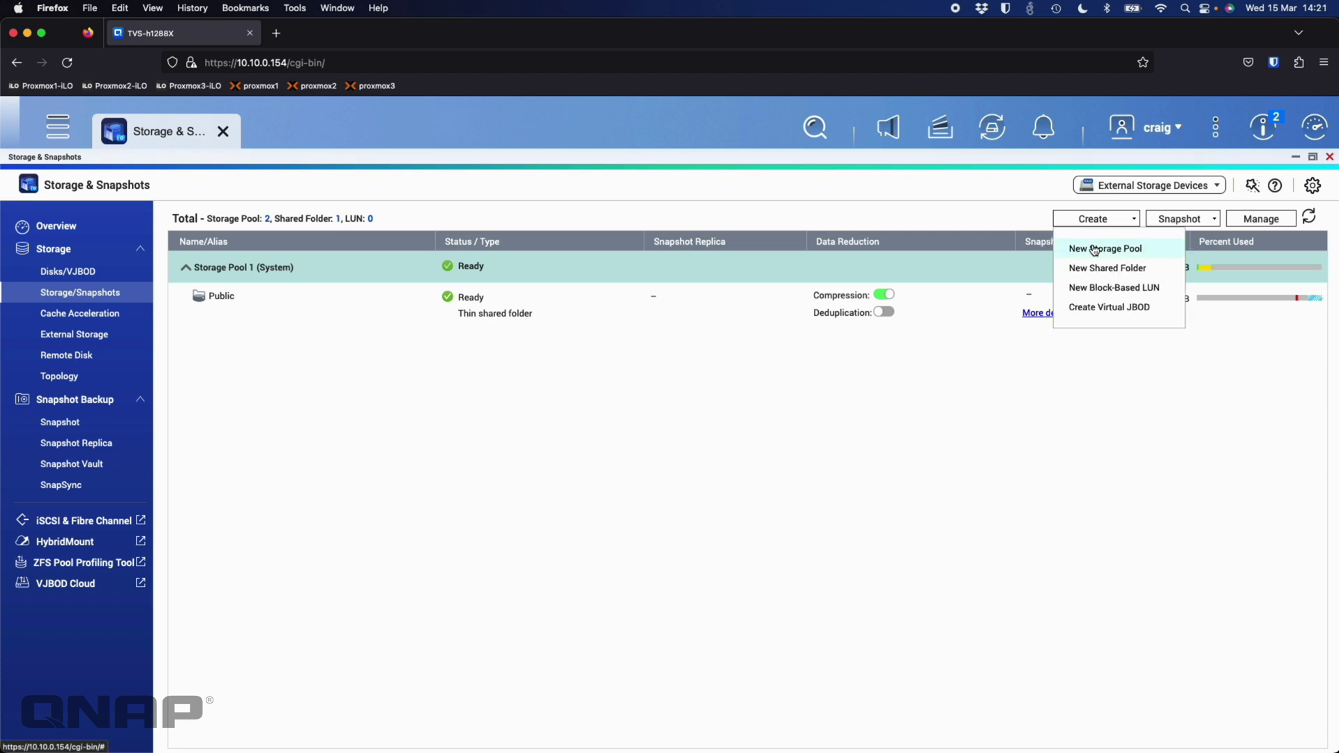
click(1094, 250)
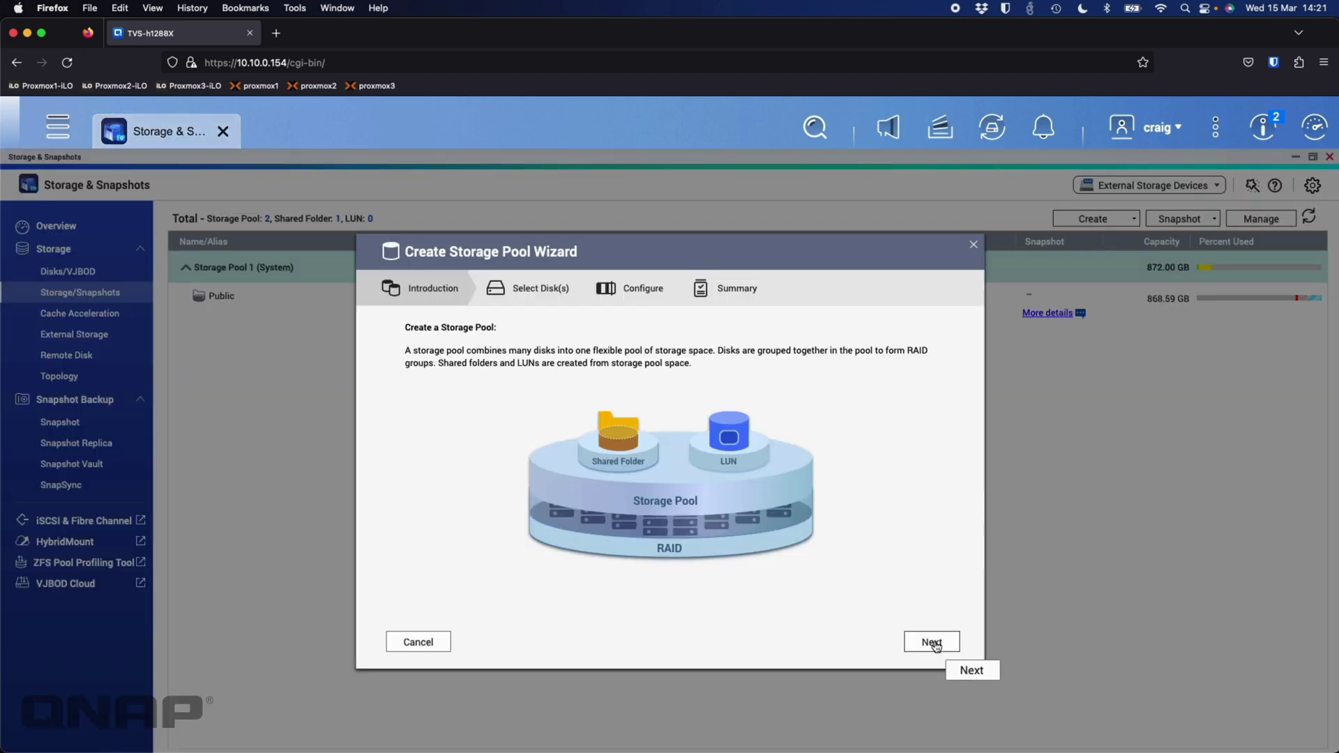
click(931, 641)
click(415, 391)
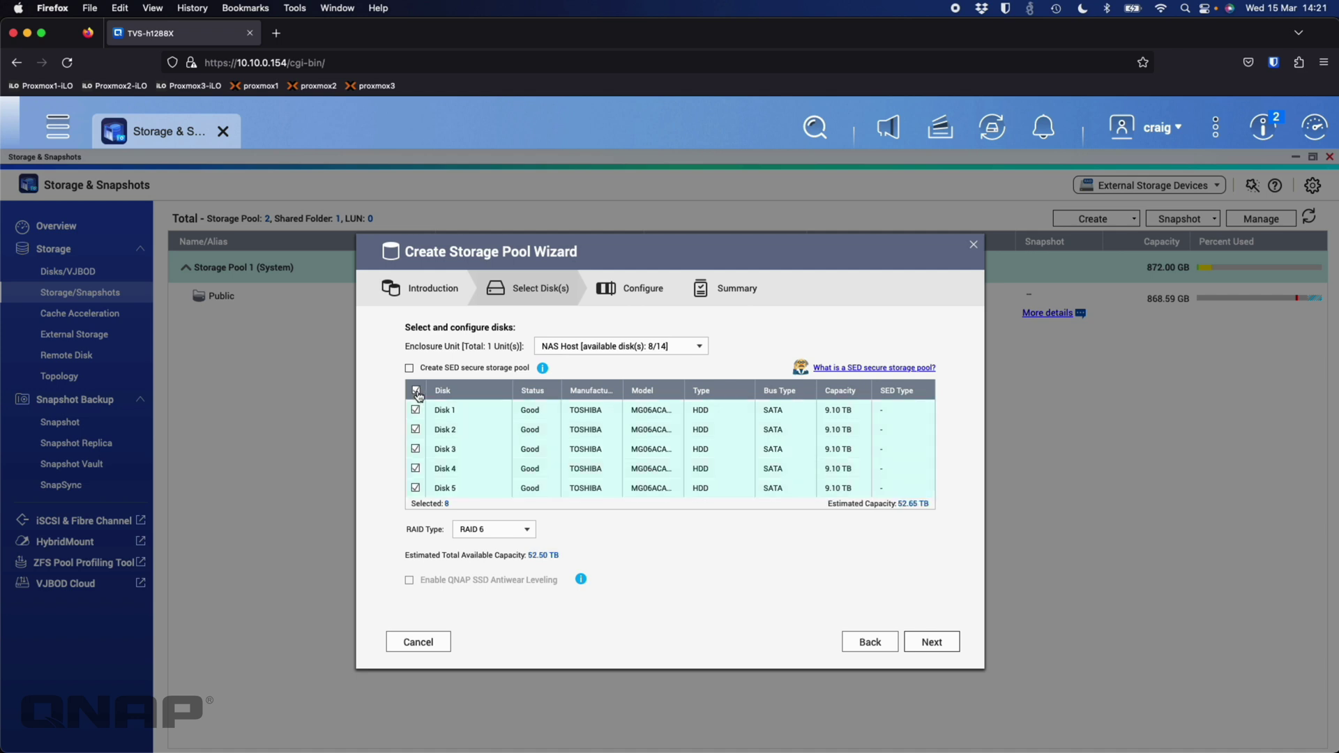
click(493, 529)
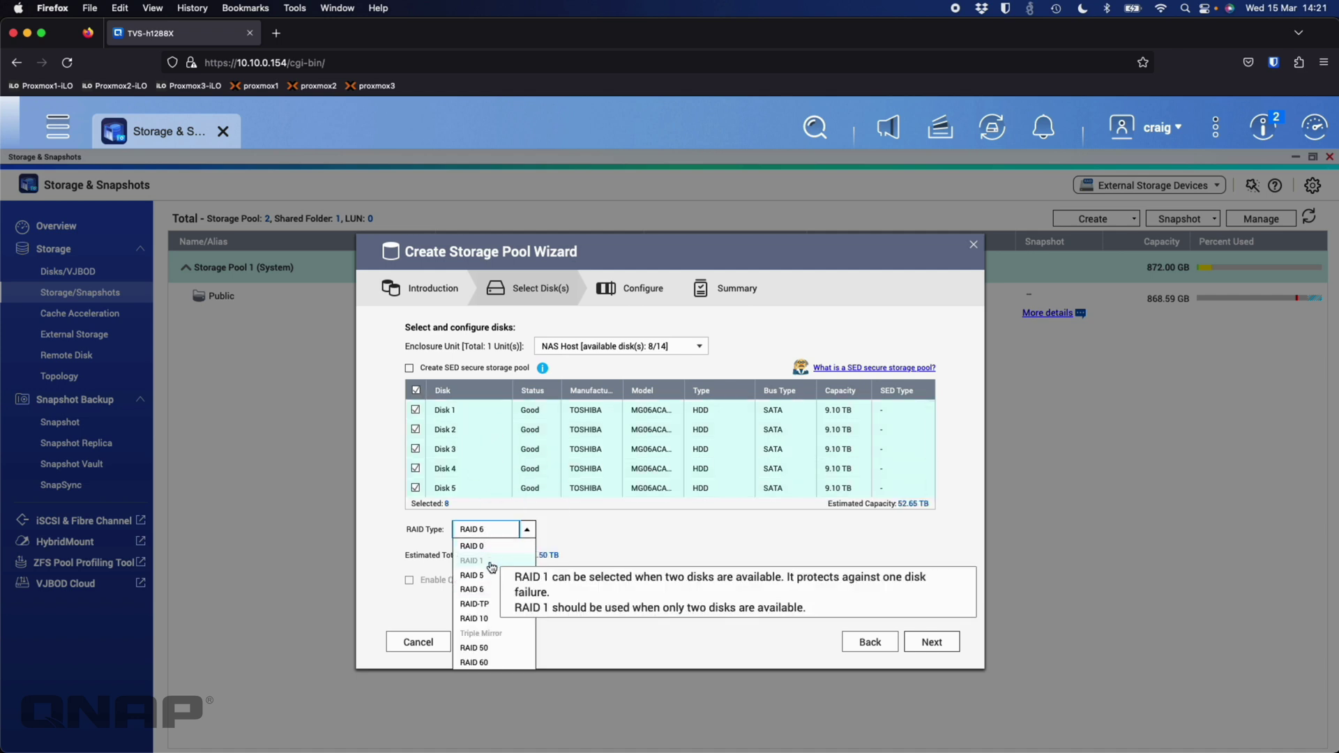
click(492, 619)
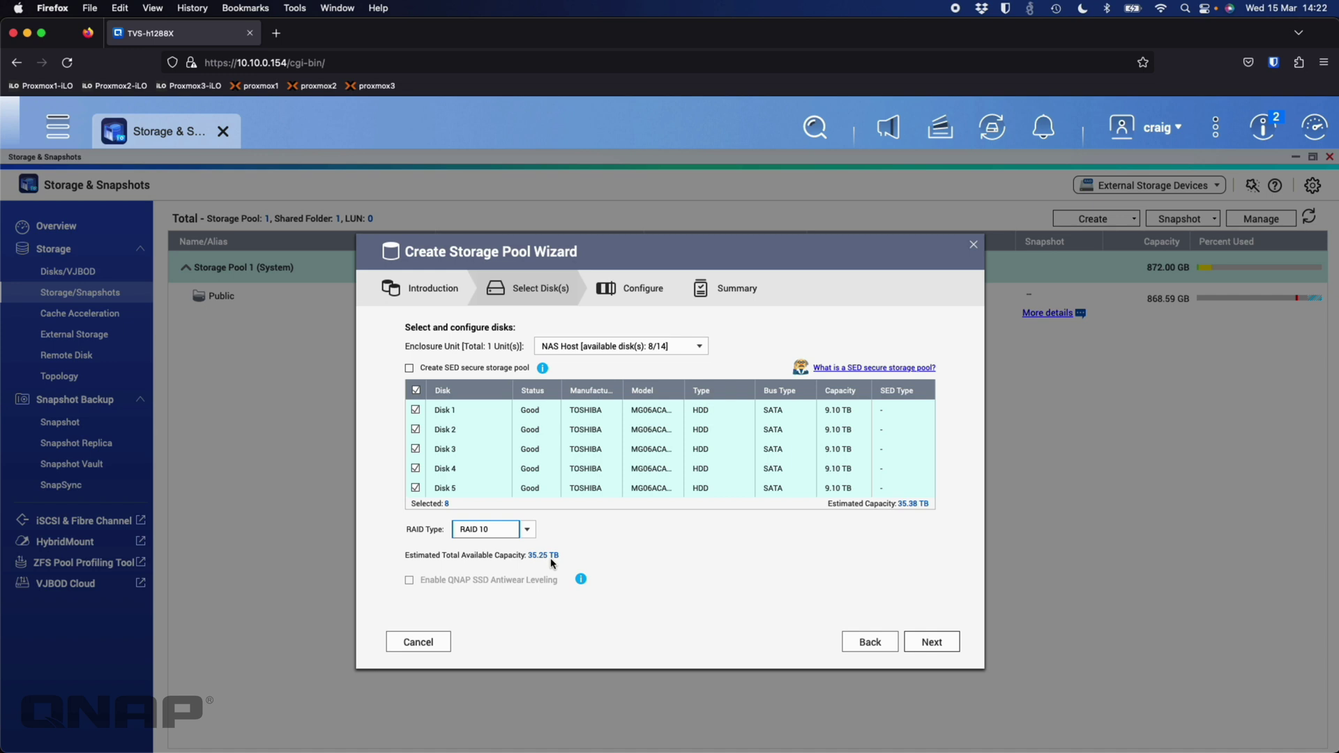
Untick Optimize performance, over-provisioning and guaranteed snapshot space, reaching the RAID 10 summary at 35.11 TB
click(931, 645)
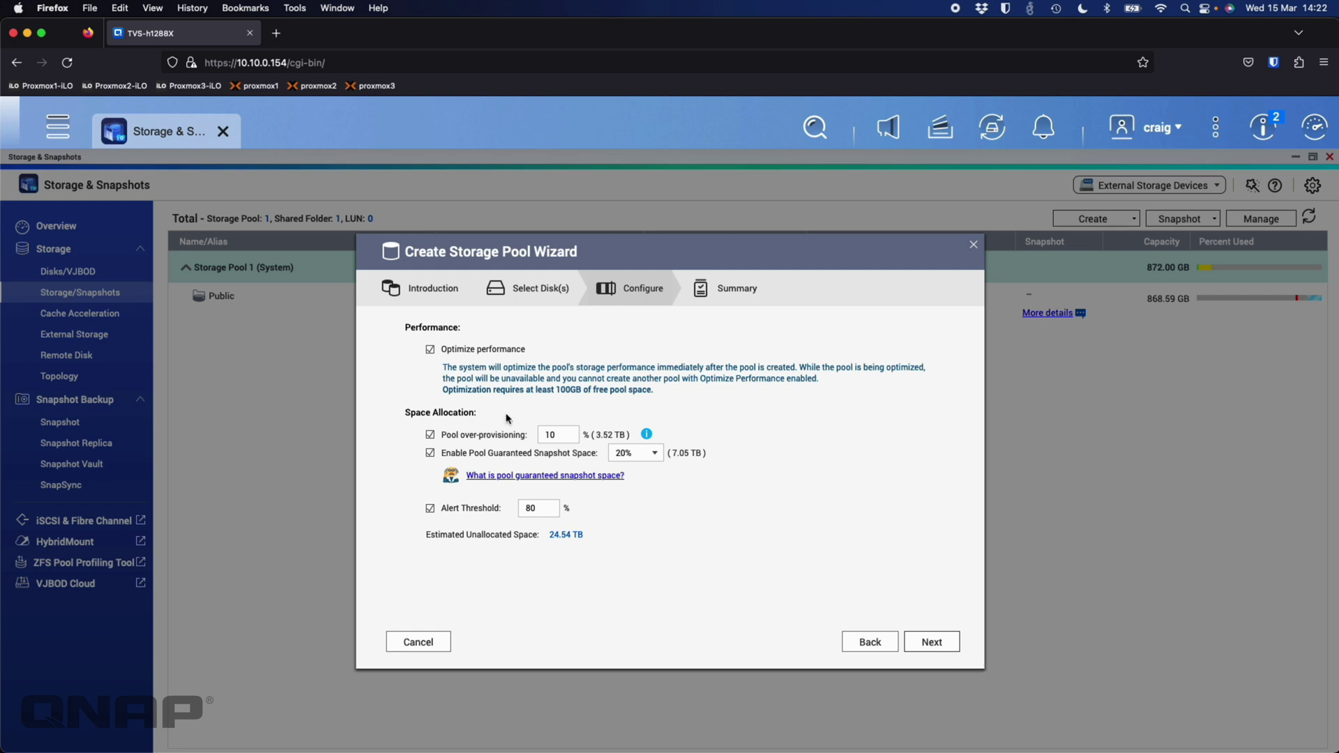
click(486, 350)
click(431, 435)
click(430, 453)
click(932, 641)
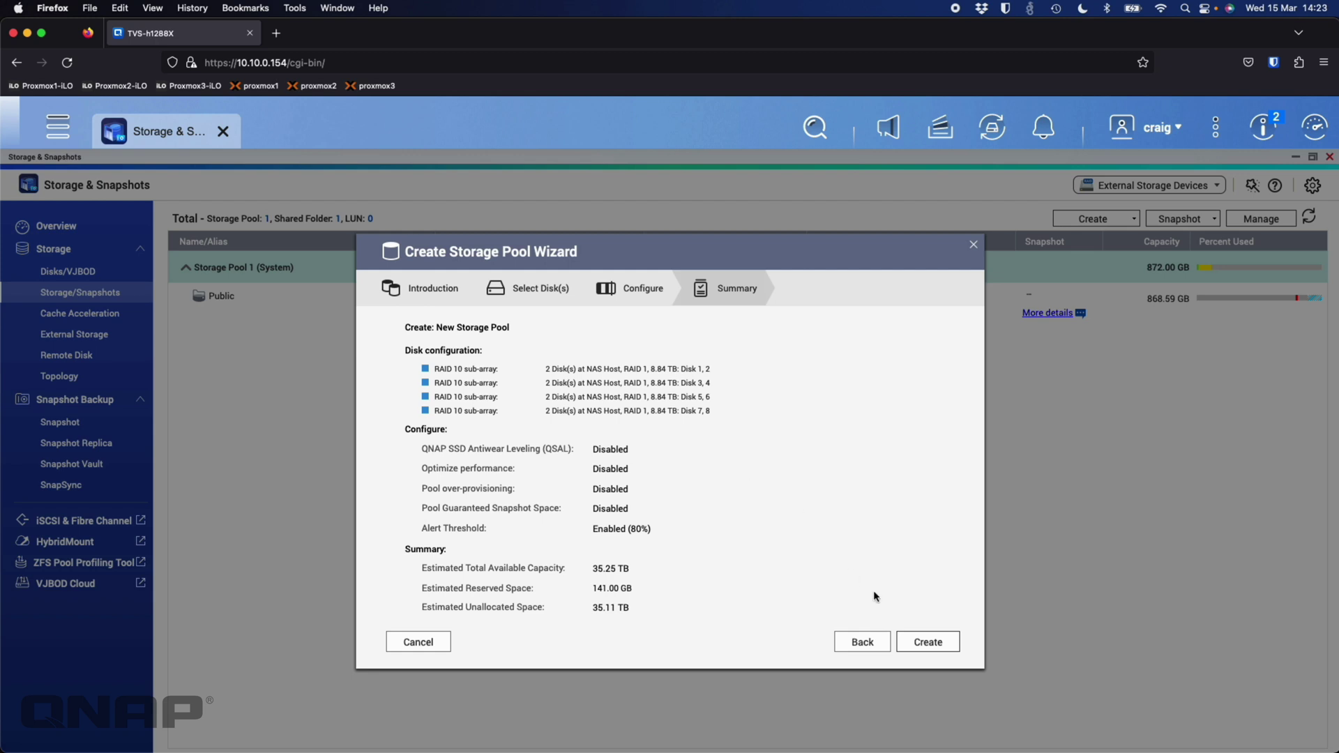
Create the RAID 10 pool, accepting the erase warning, giving Storage Pool 2 at 35.31 TB
click(930, 643)
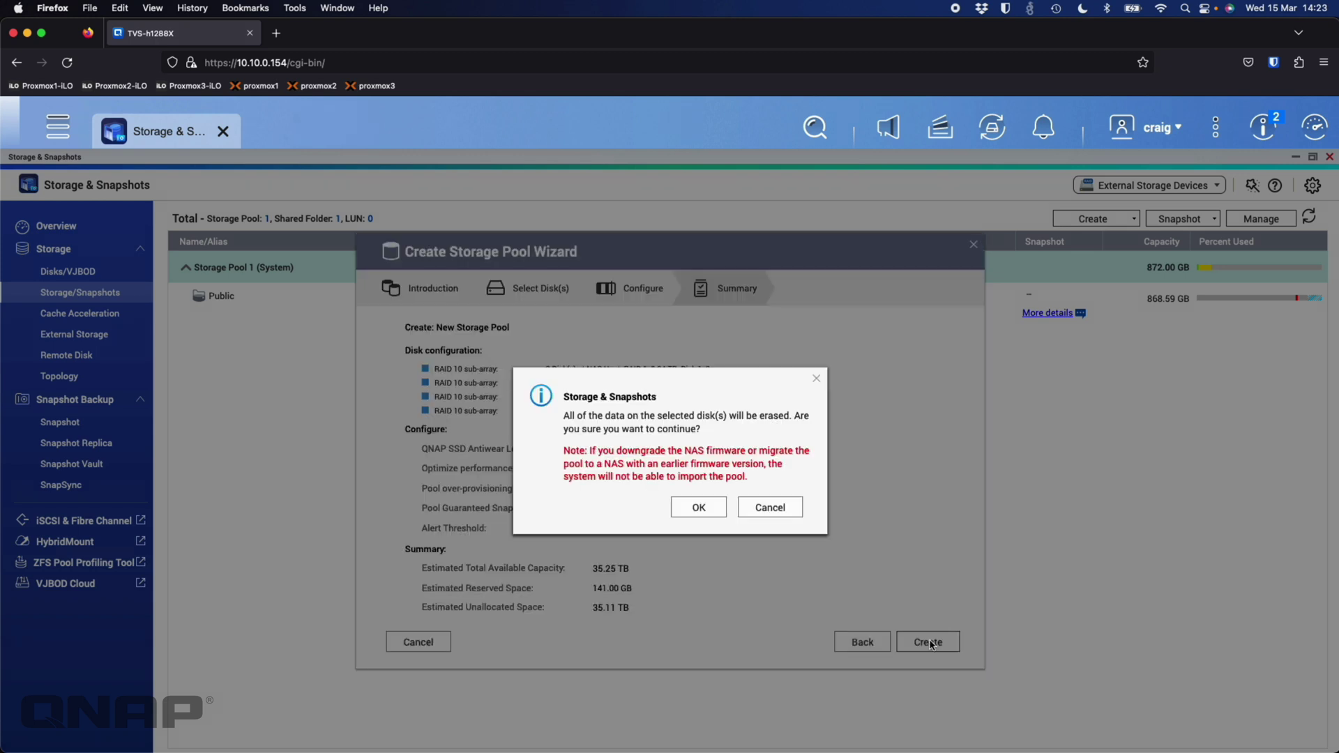
click(700, 509)
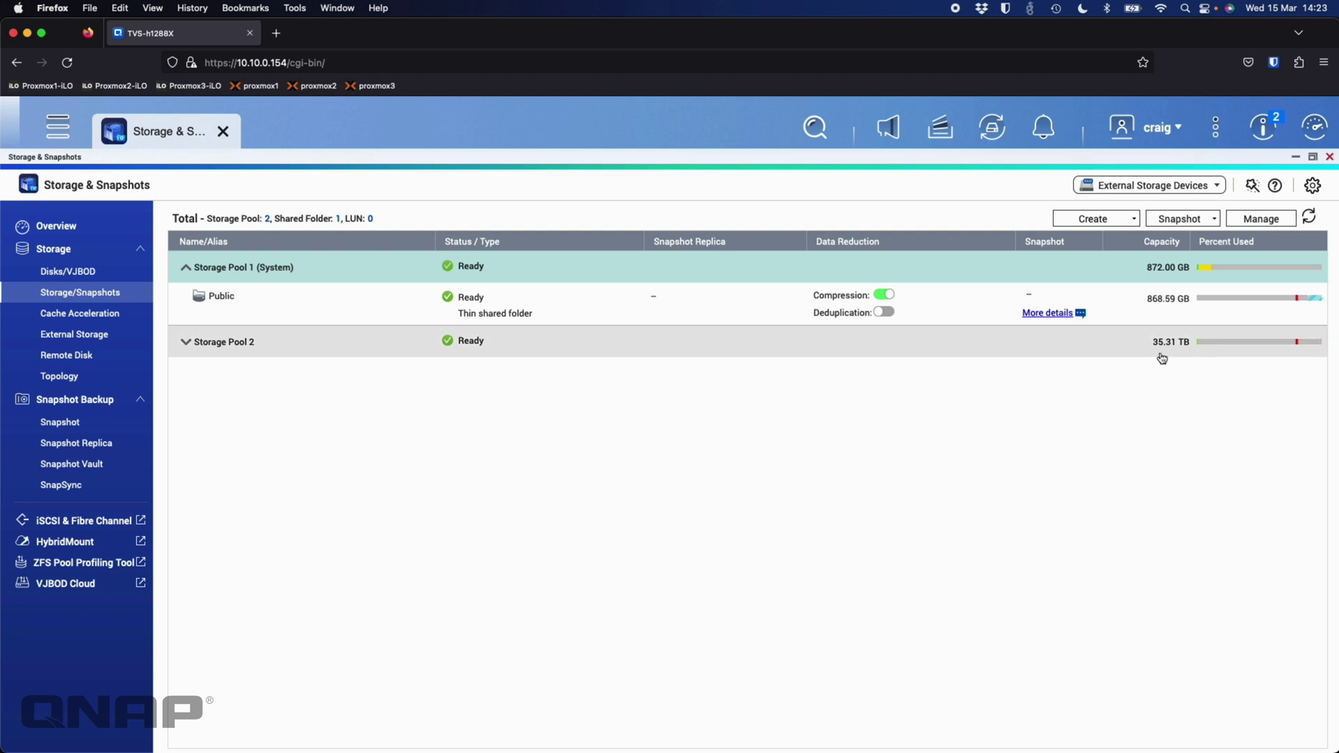
Remove the RAID 10 Storage Pool 2 with all shared folders, LUNs and snapshot vaults, confirming with the password
click(1051, 350)
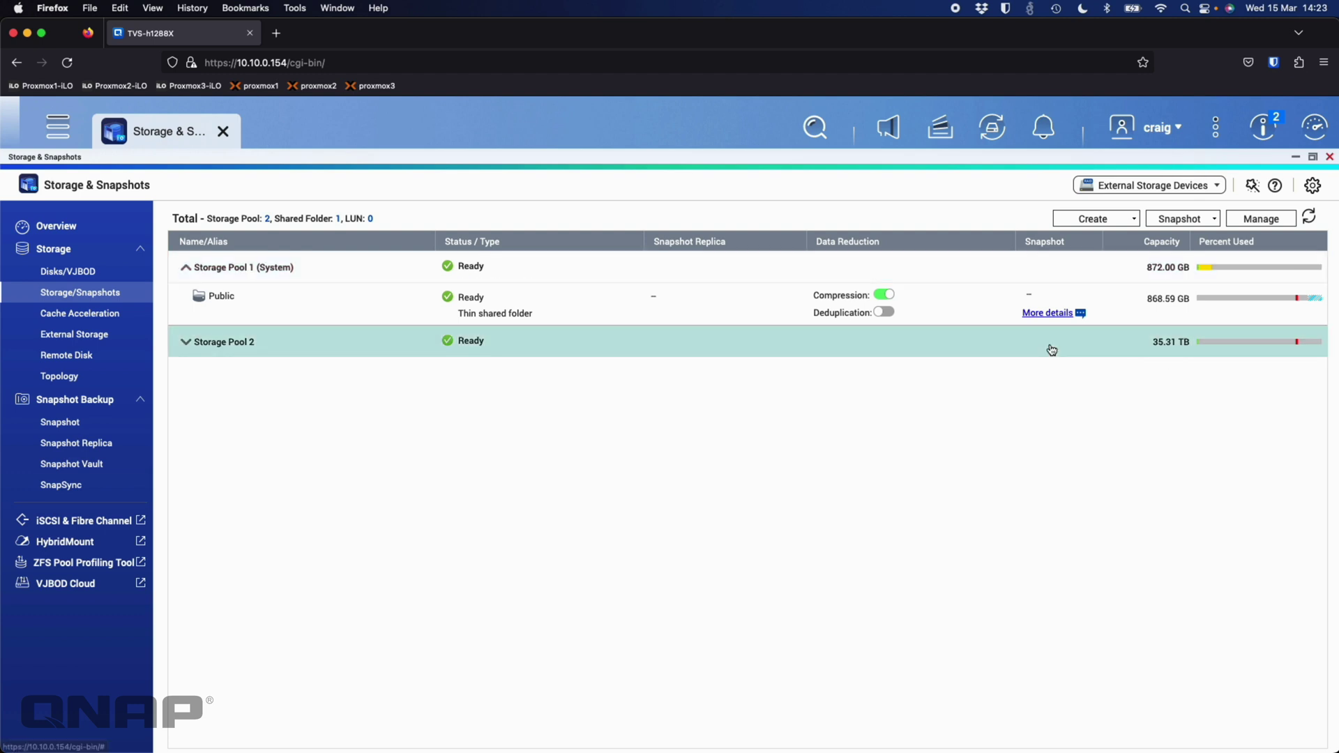
right_click(1051, 350)
click(1074, 426)
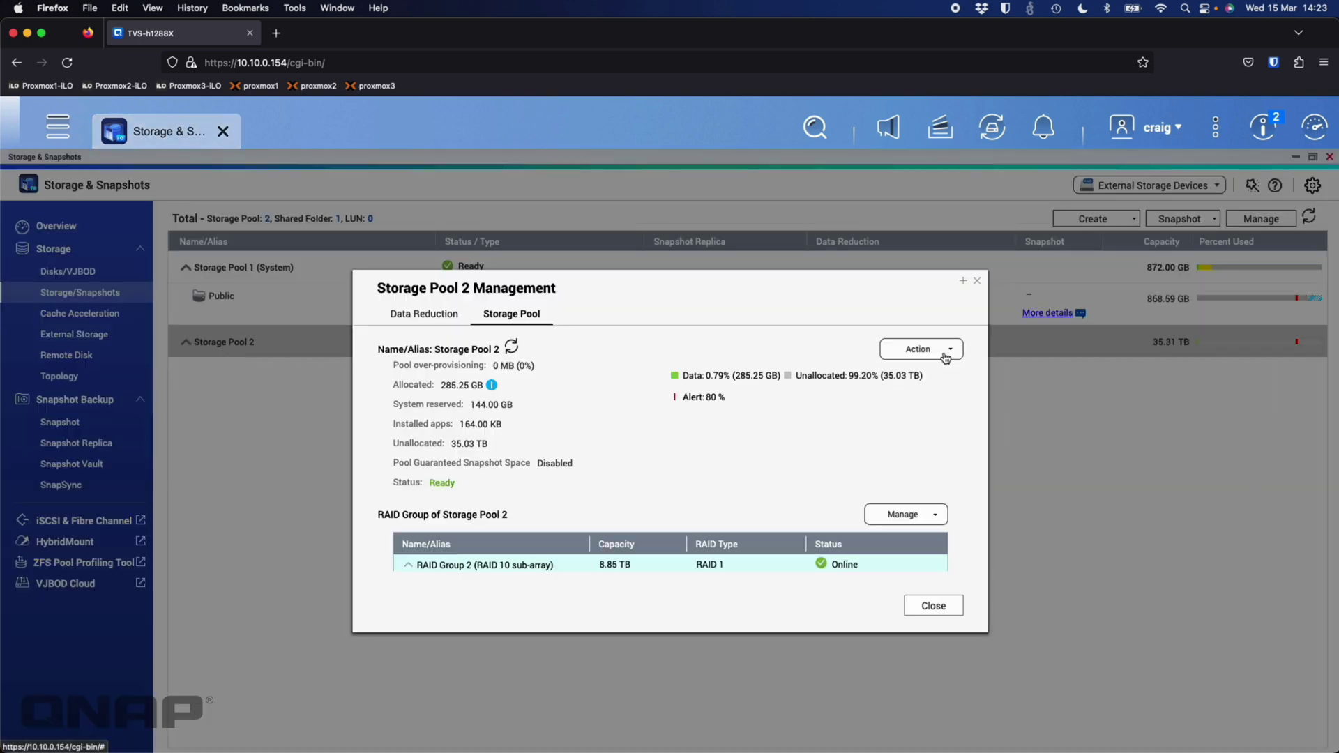
click(946, 358)
click(939, 382)
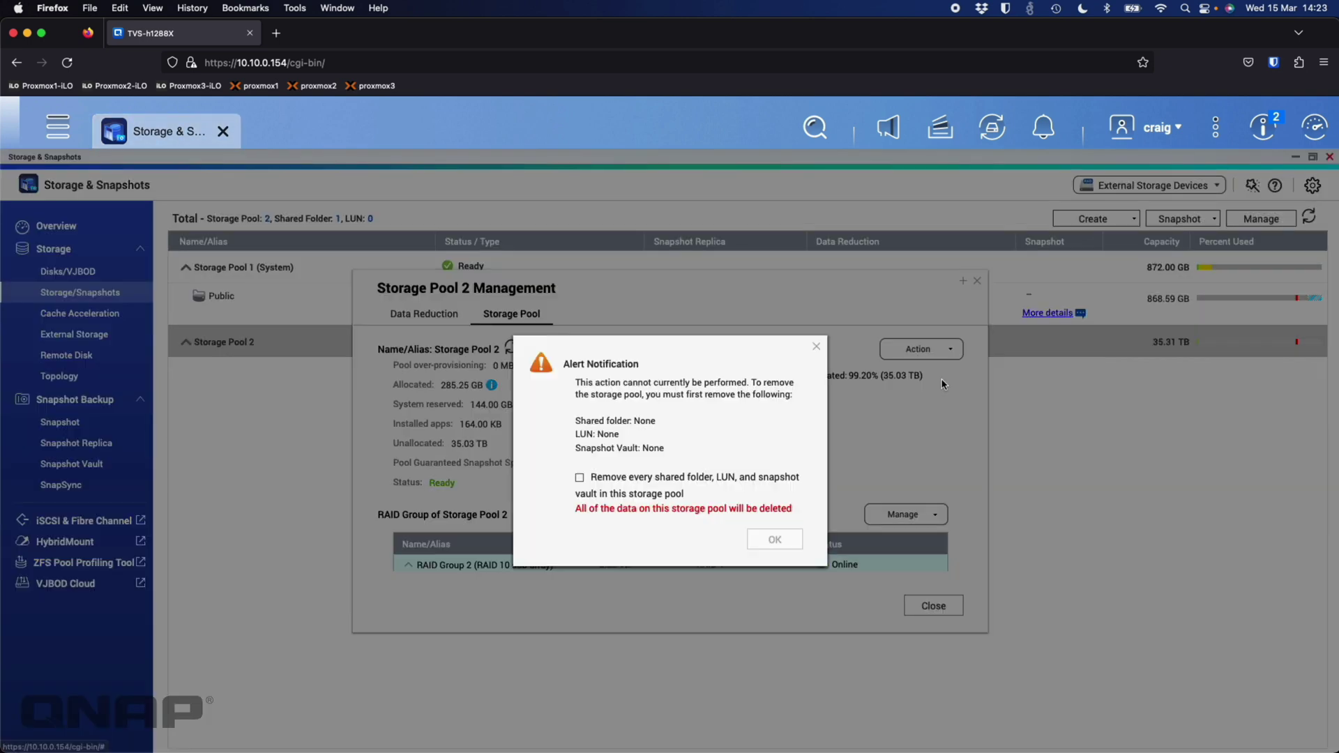
click(679, 485)
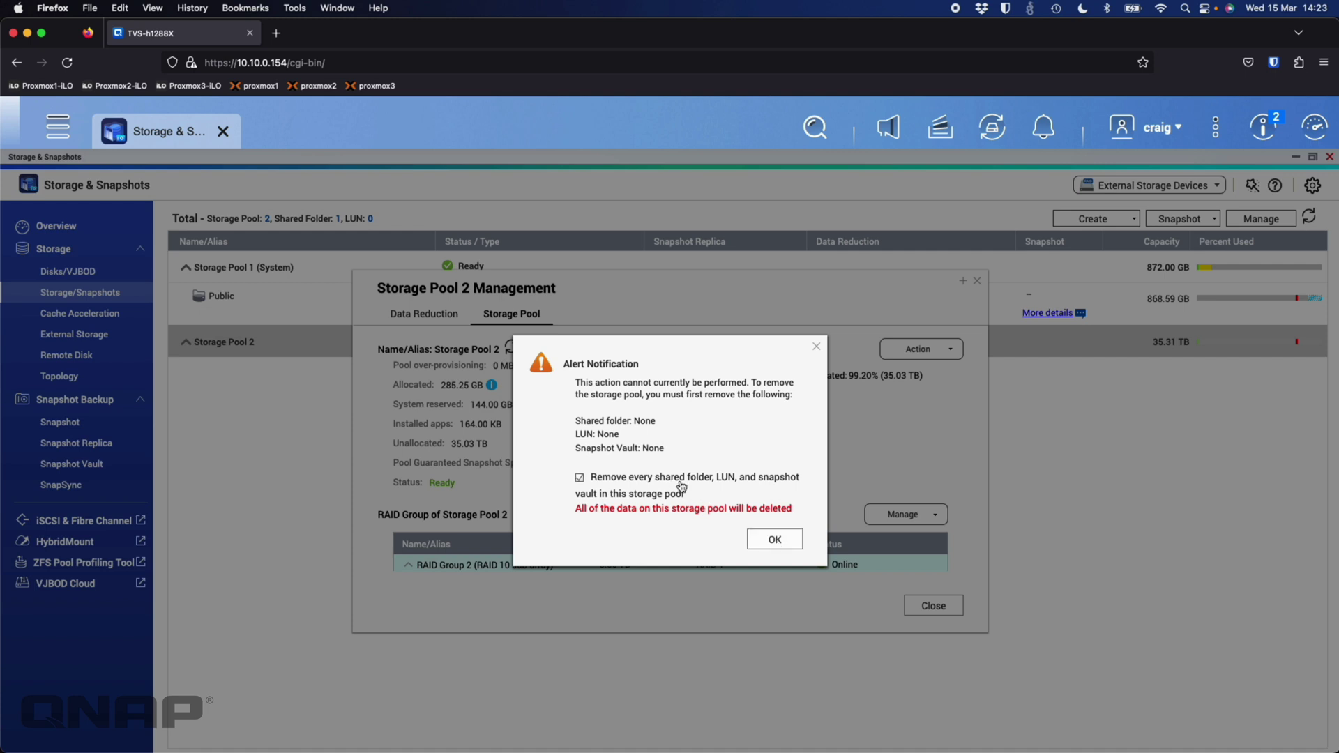
click(774, 539)
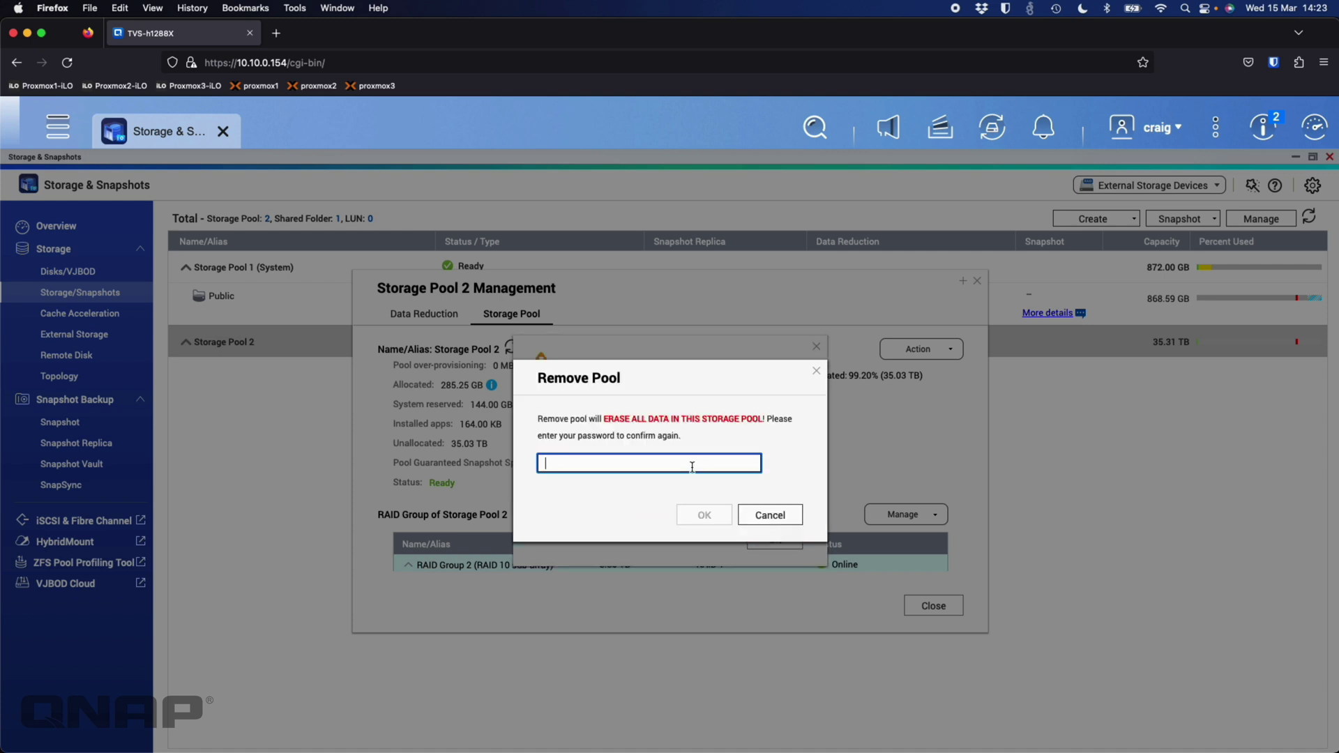
text(**********)
click(700, 515)
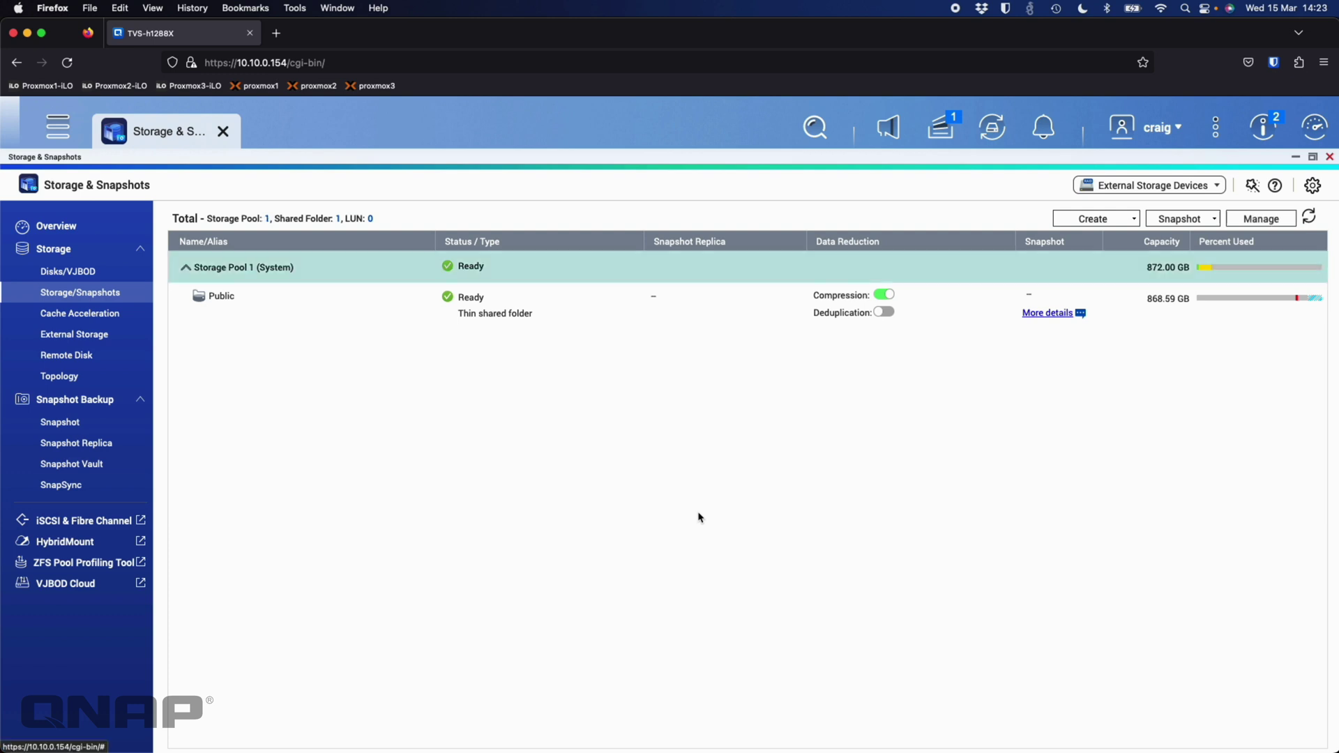
click(1092, 218)
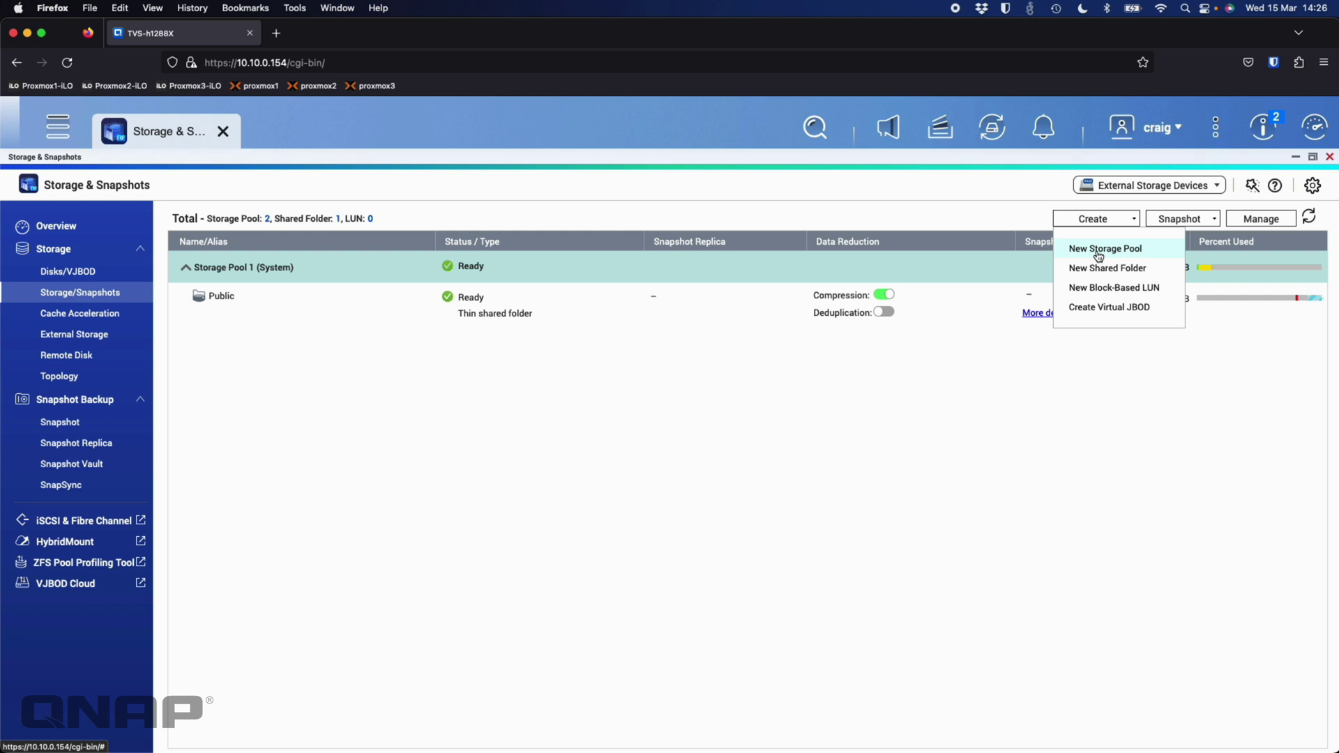
Start a new storage pool on Disks 1–7, leaving Disk 8 out, as RAID 5 (52.50 TB)
click(1098, 249)
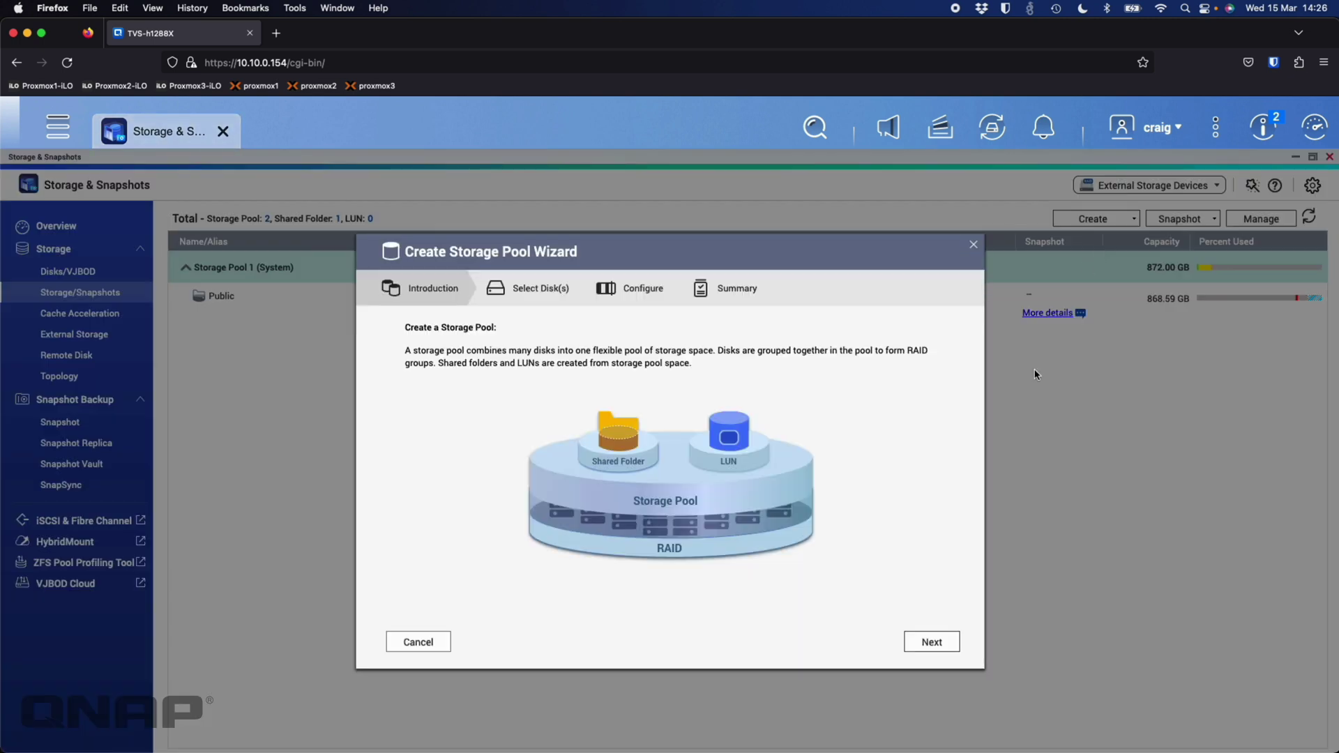
click(932, 641)
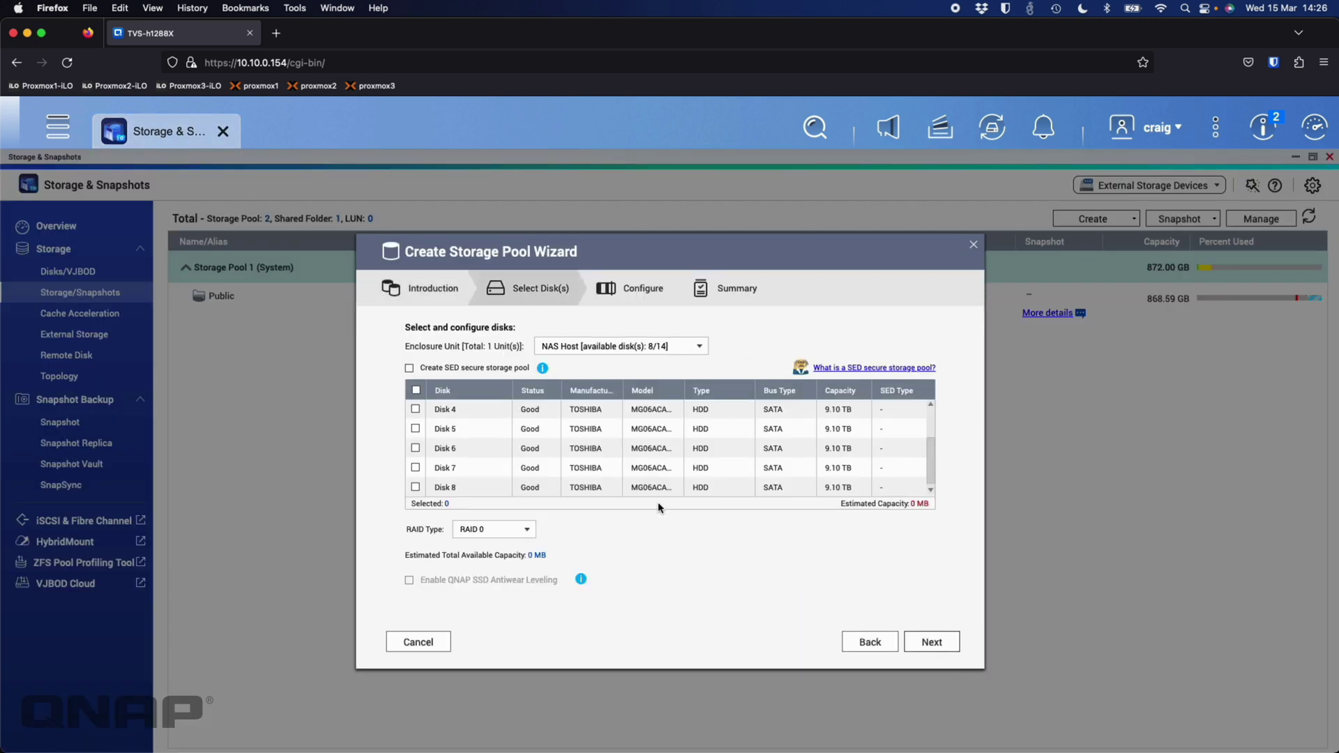
scroll(488, 449, up, 3)
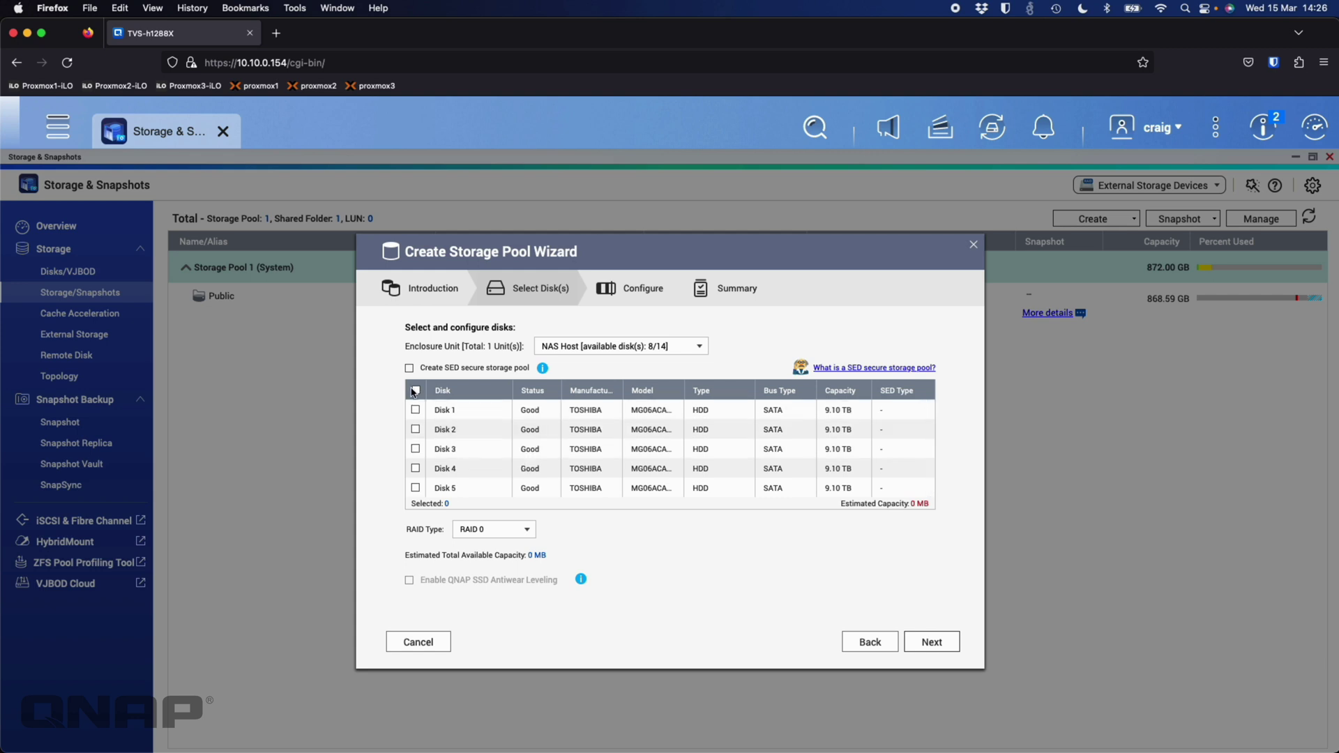
click(414, 391)
scroll(513, 450, down, 3)
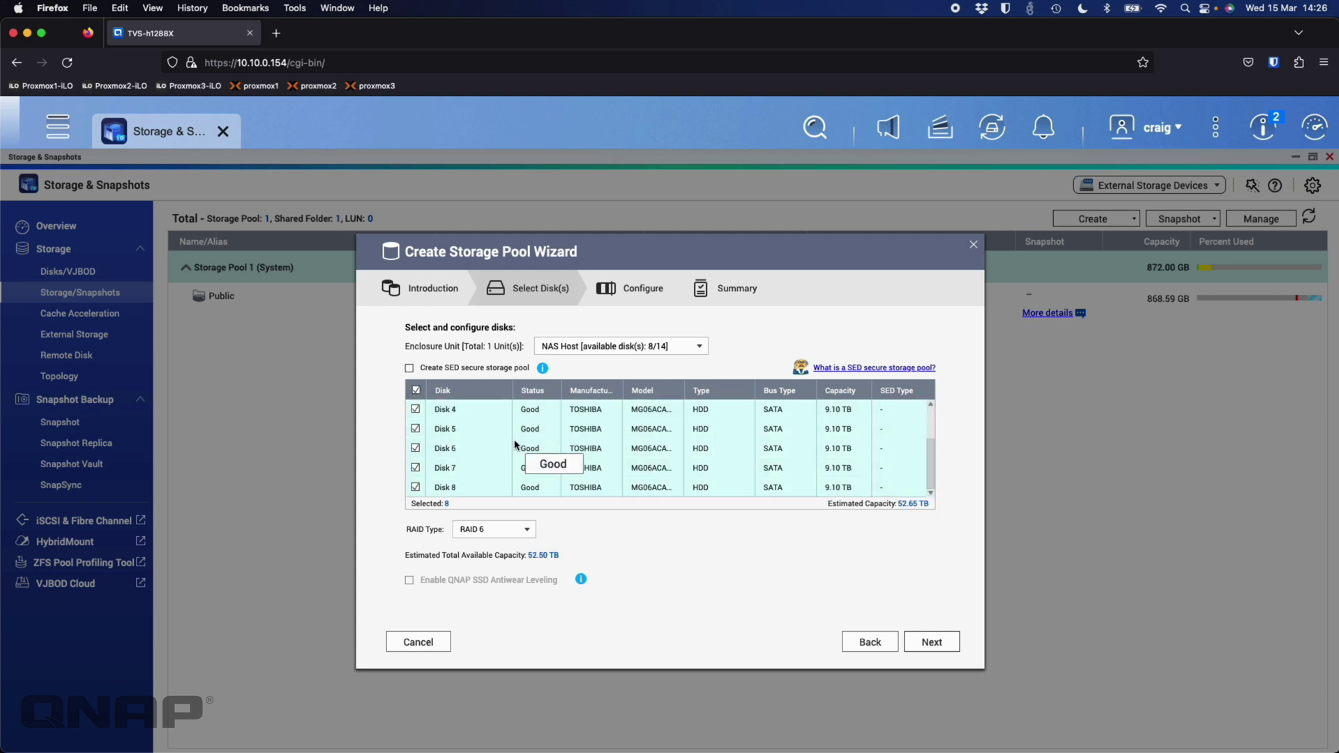
click(415, 486)
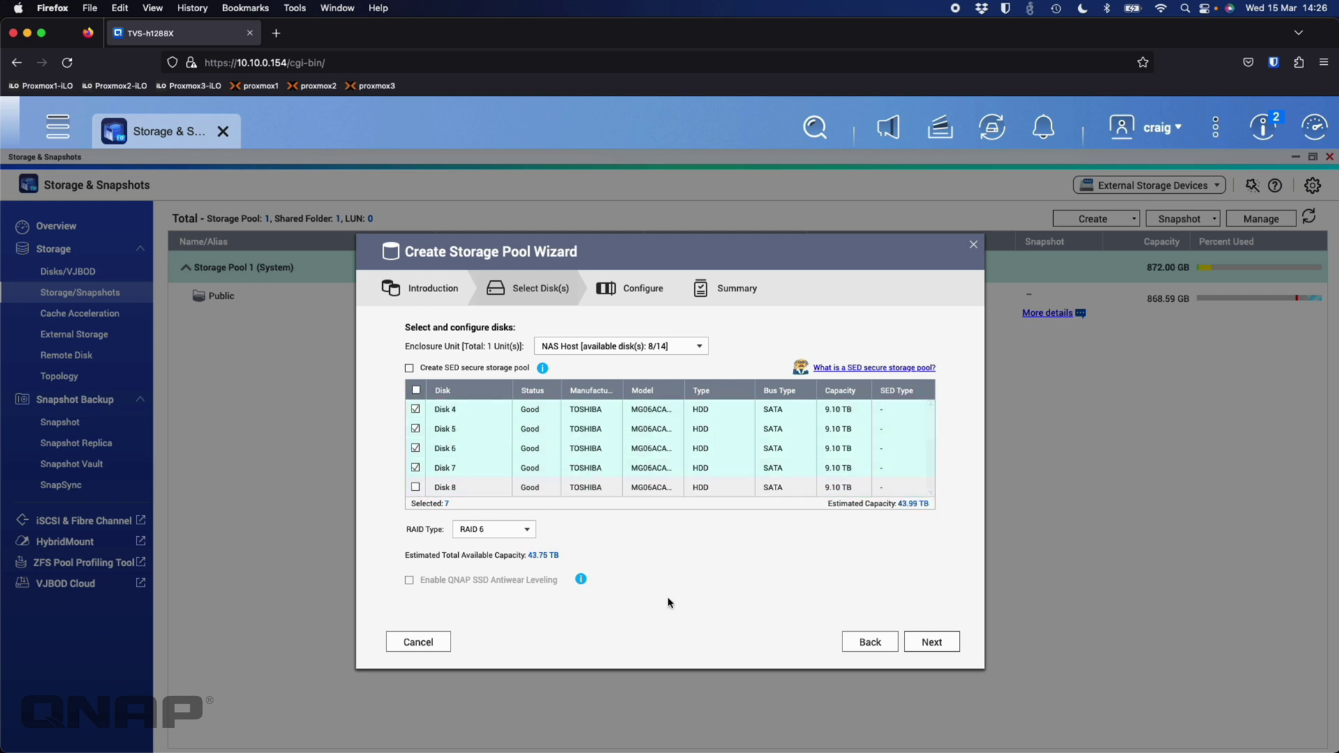
click(526, 531)
click(499, 577)
scroll(621, 474, up, 3)
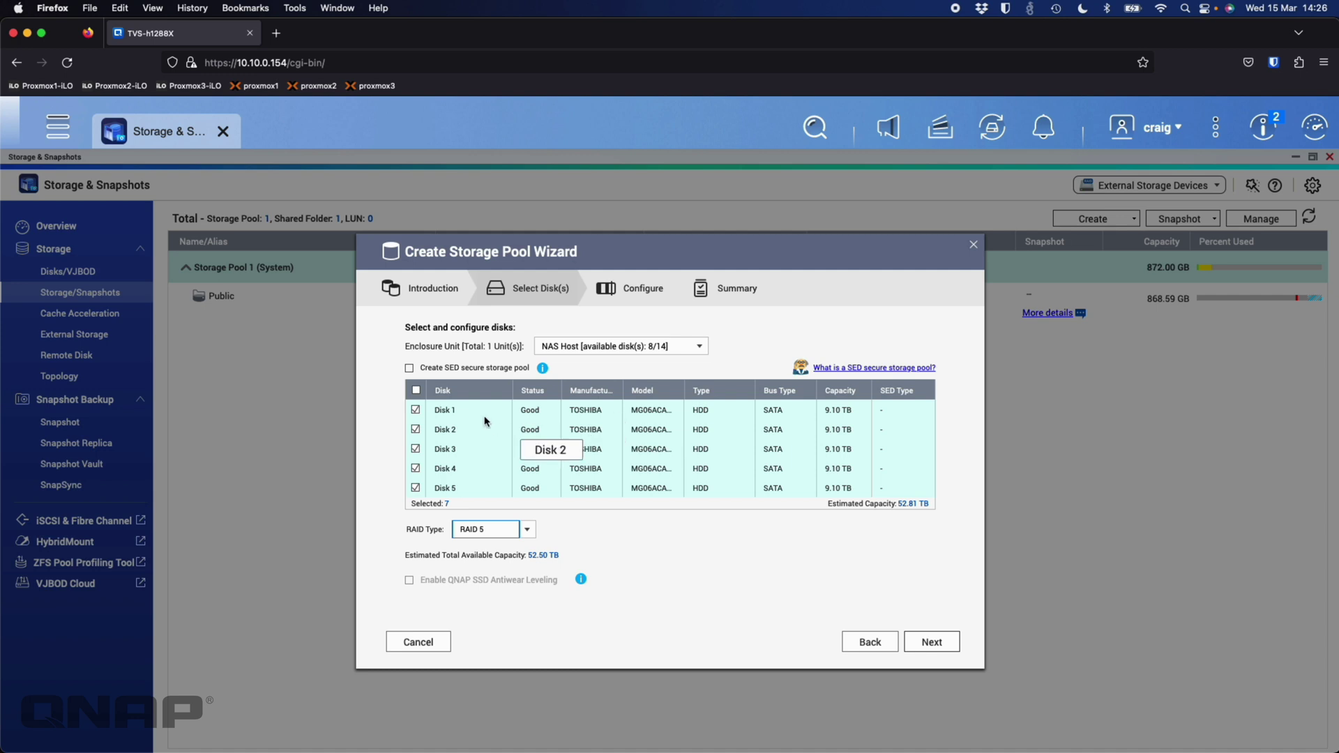
scroll(519, 411, down, 3)
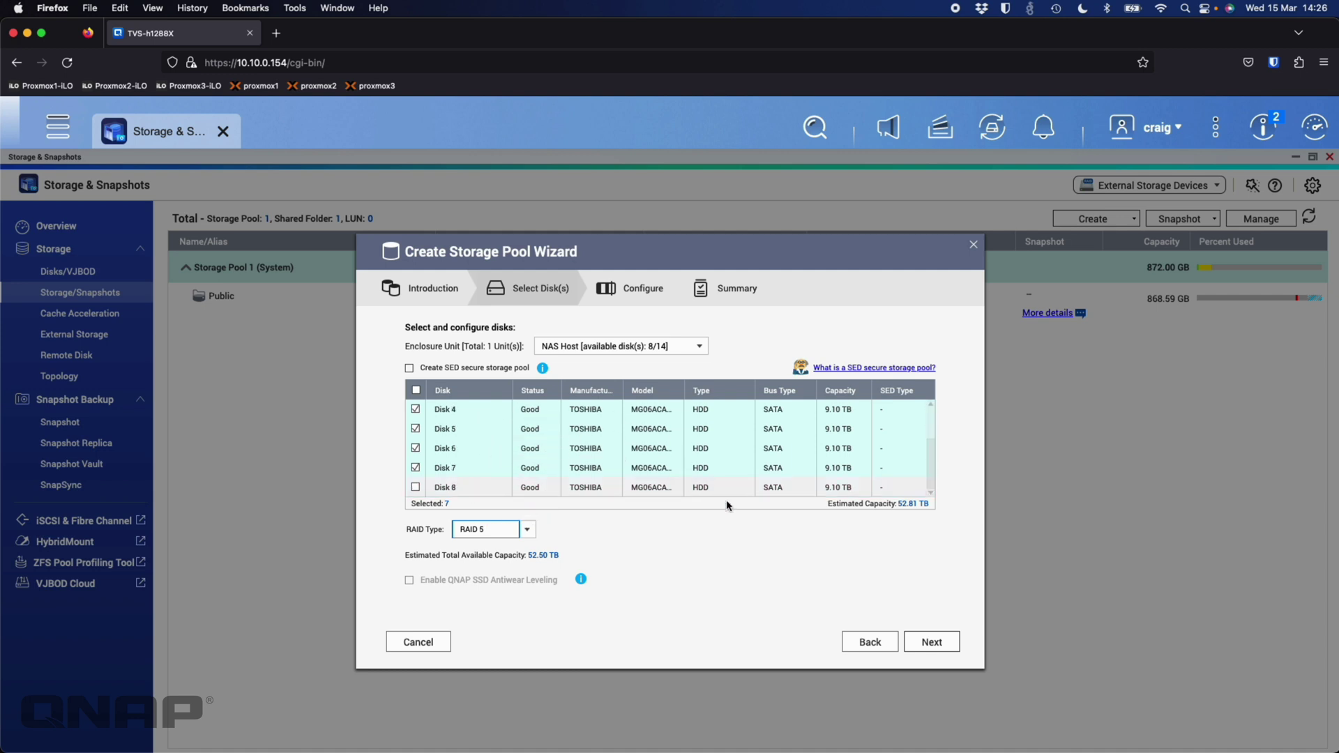
Create the seven-disk RAID 5 pool with optimisation, over-provisioning and guaranteed snapshot space all off
click(940, 645)
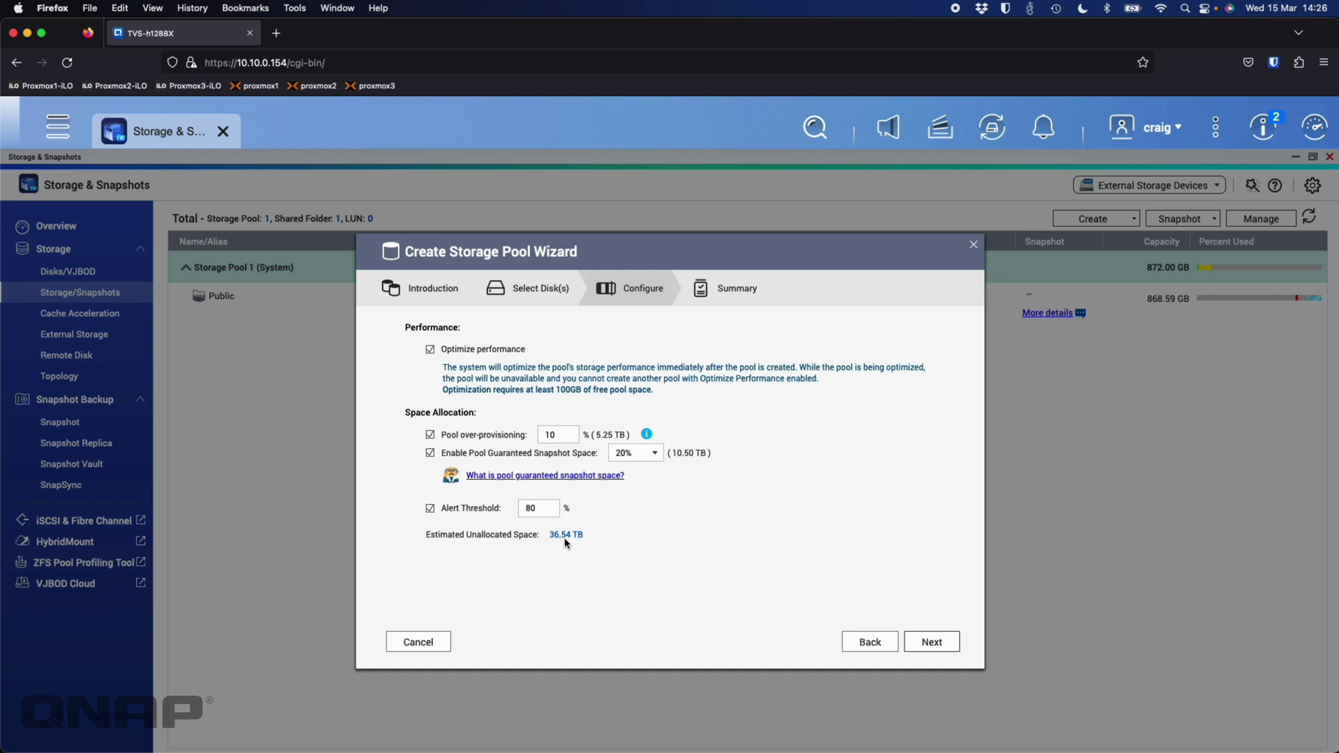
click(481, 351)
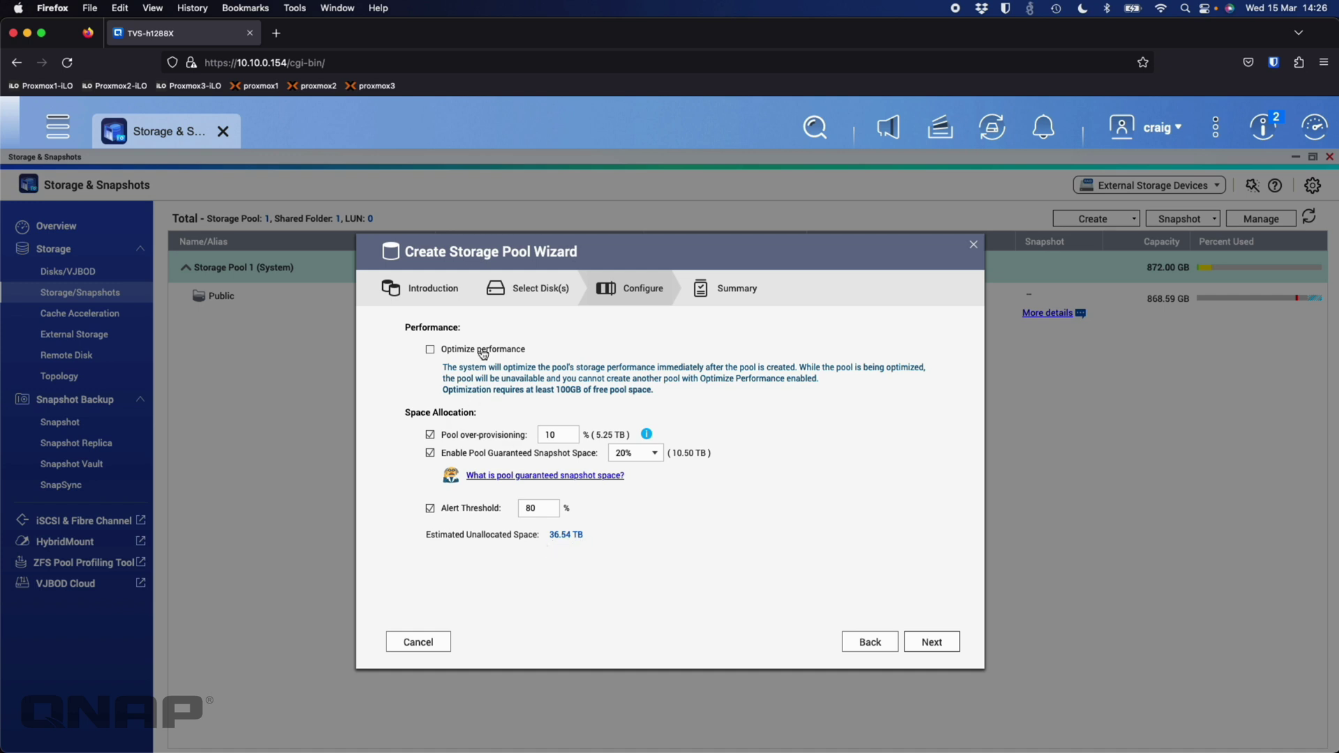
click(479, 439)
click(476, 457)
click(916, 643)
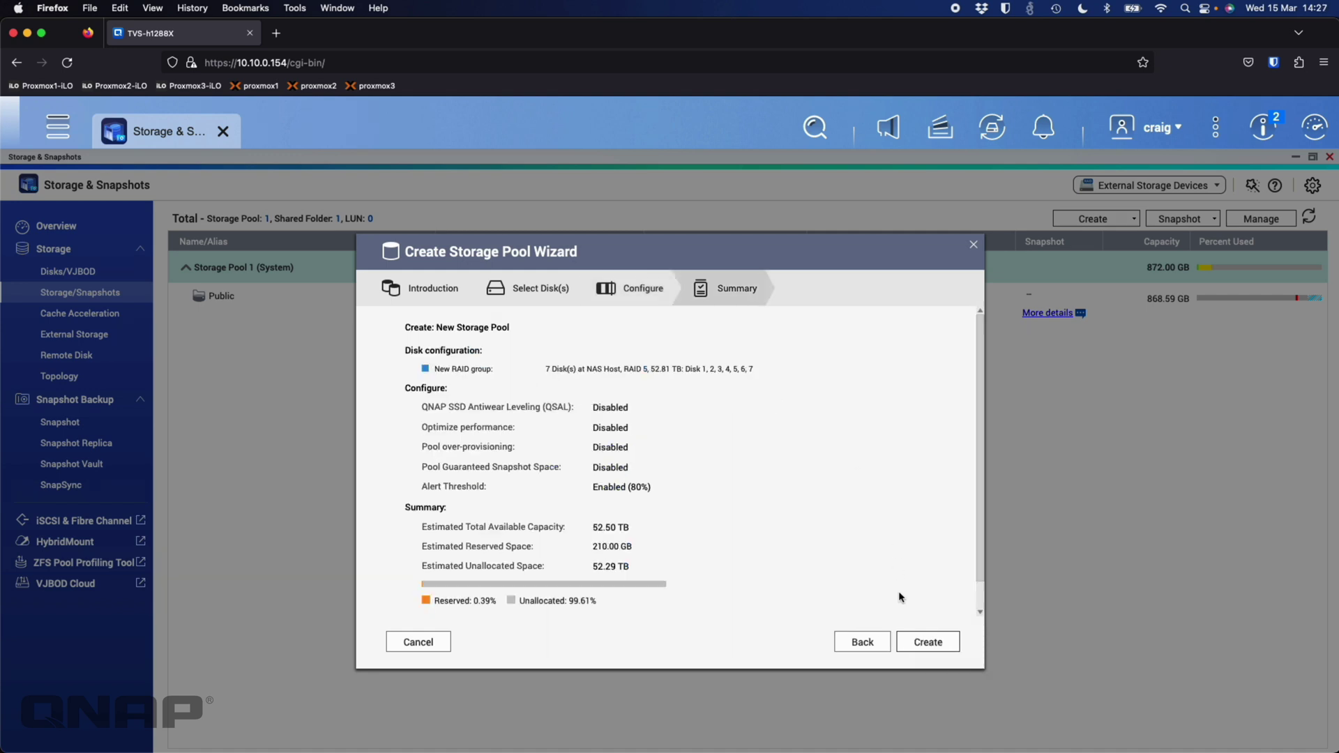
click(928, 646)
click(708, 507)
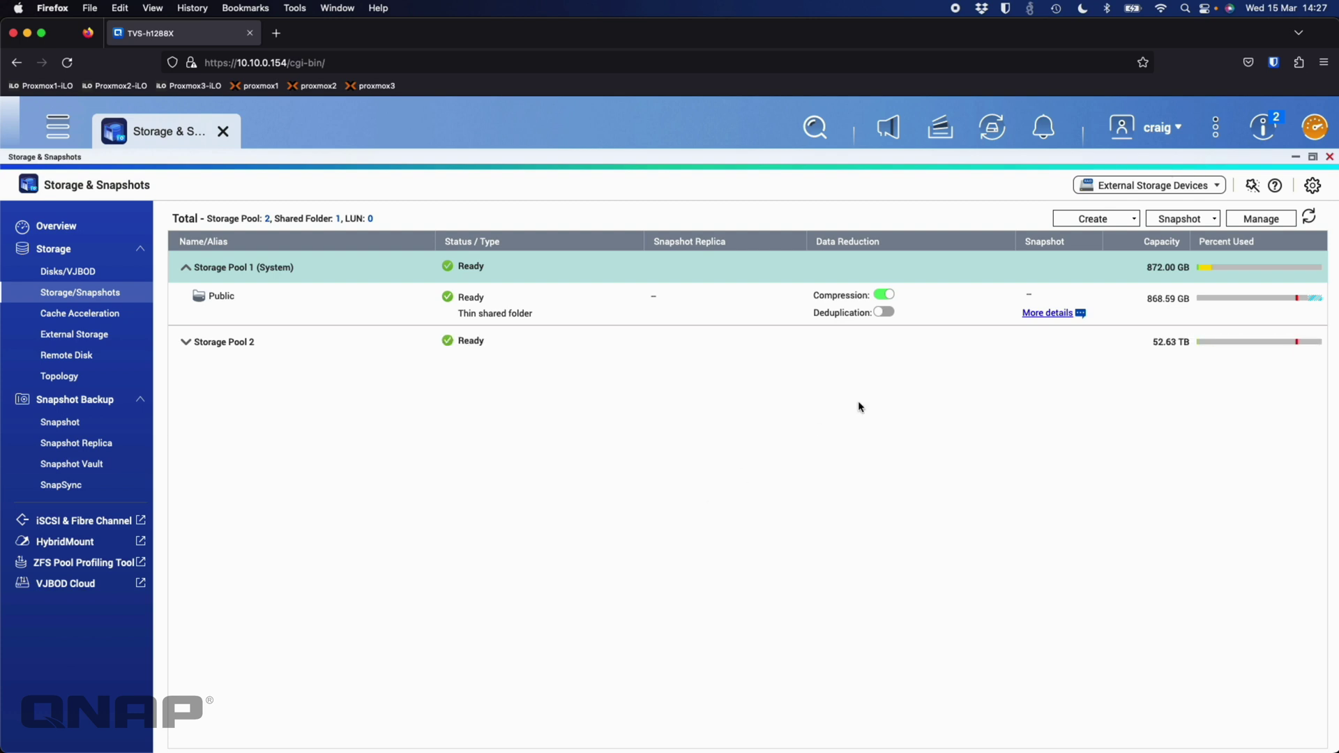
Open Storage Pool 2's management view and choose to configure its spare disks
click(913, 350)
right_click(914, 351)
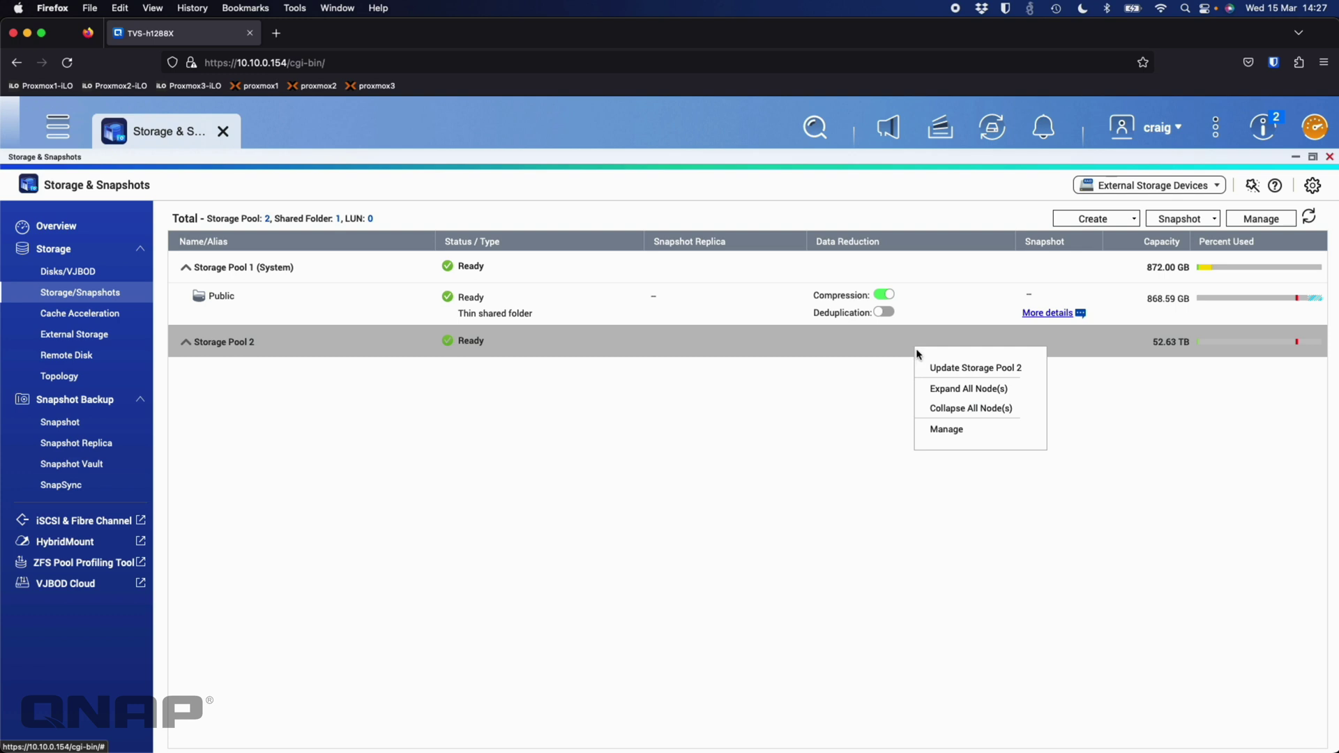
click(946, 429)
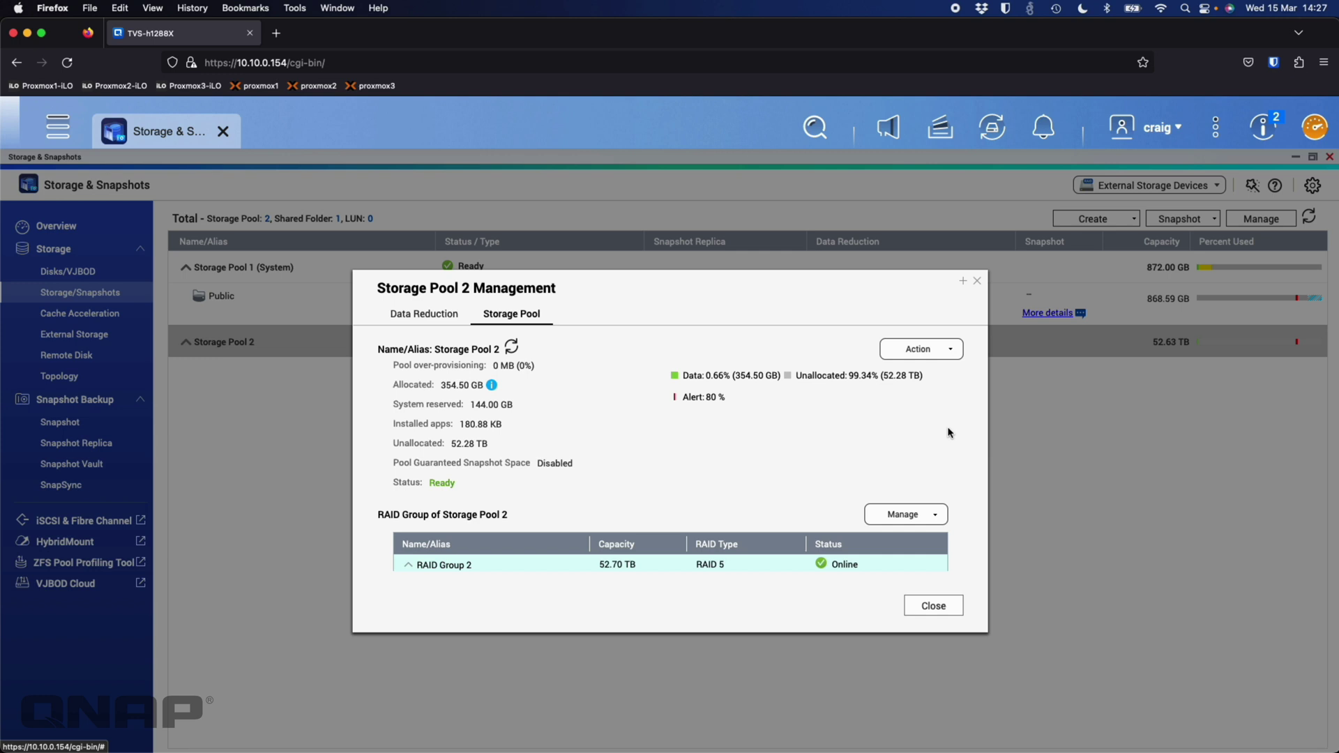
click(950, 356)
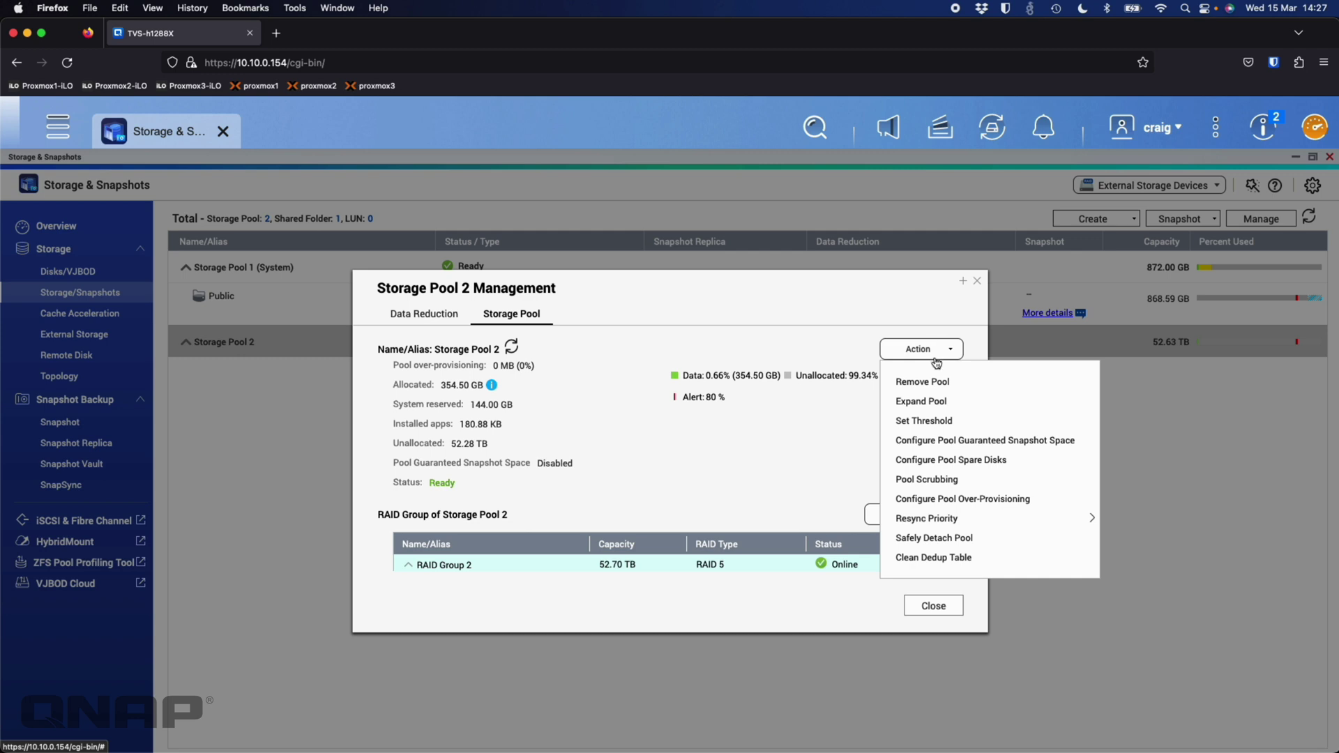
click(995, 463)
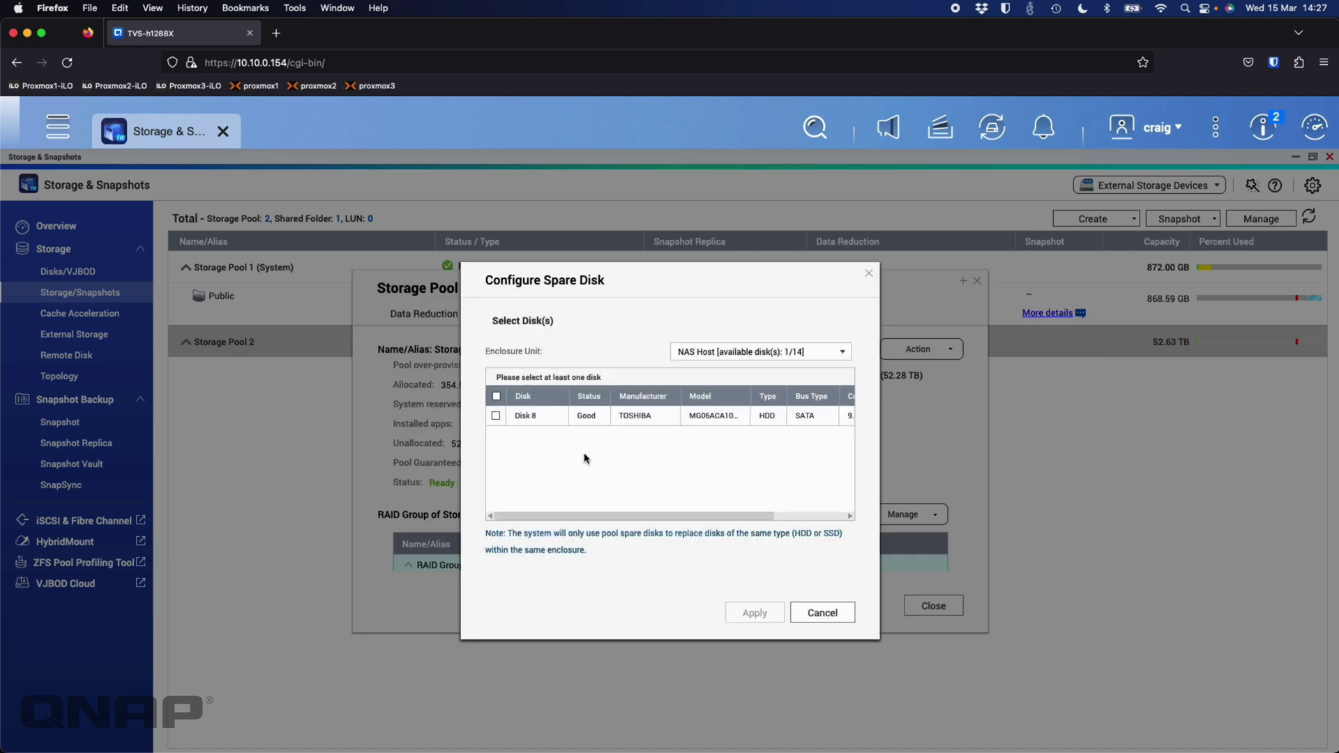
Assign Disk 8 as Storage Pool 2's spare and enable Predictive S.M.A.R.T Migration
click(496, 397)
click(764, 612)
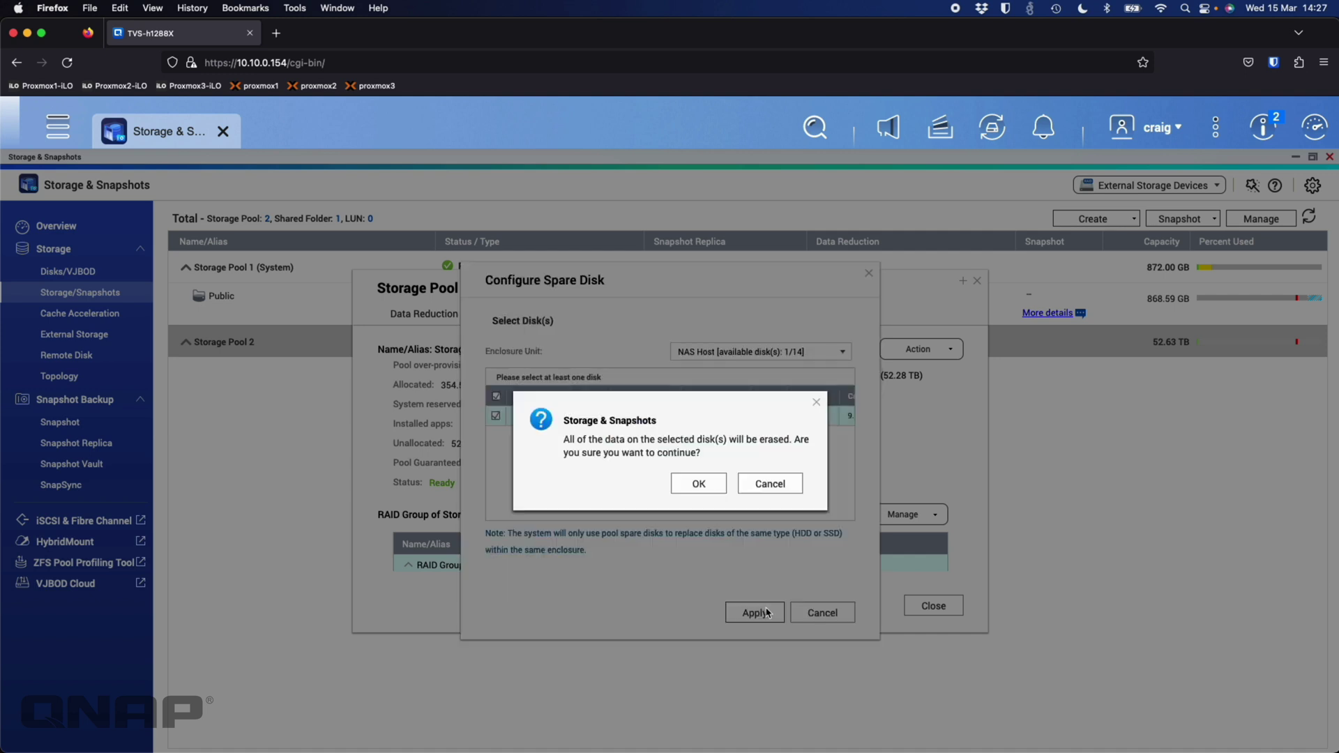
click(699, 484)
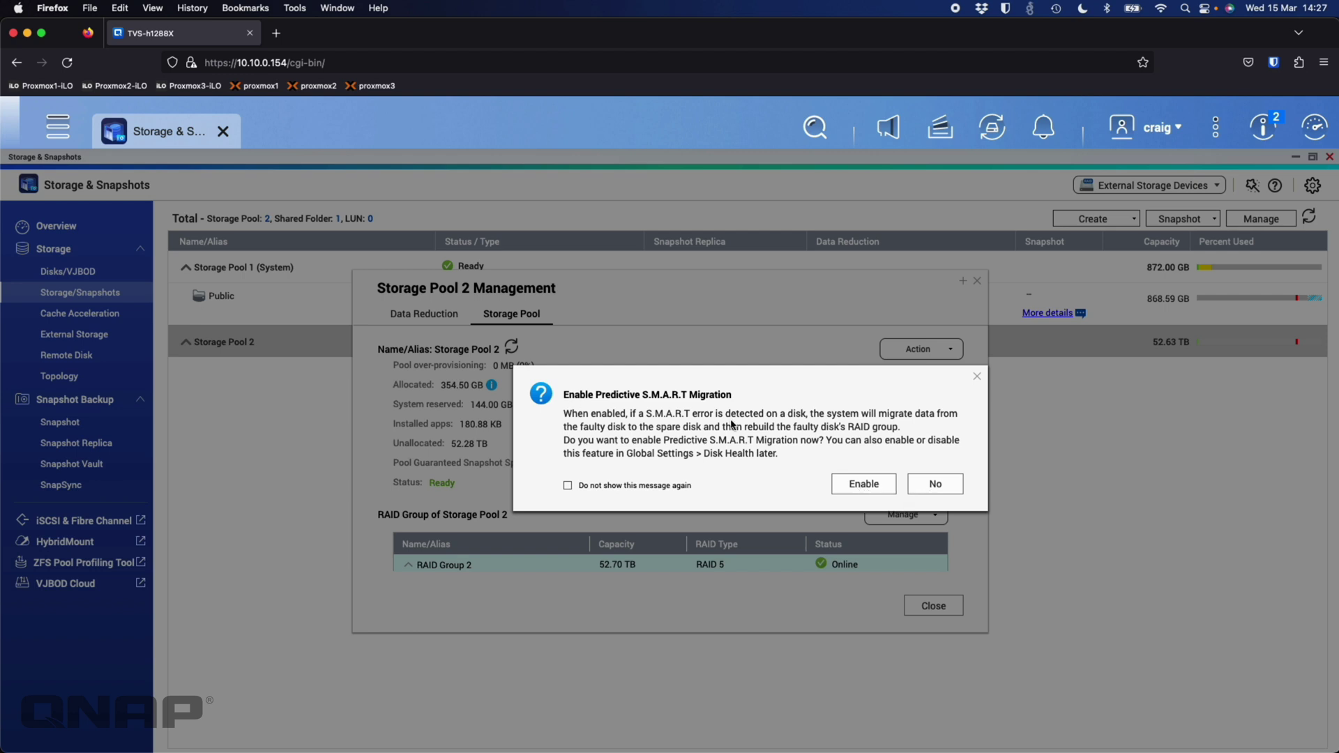
click(863, 483)
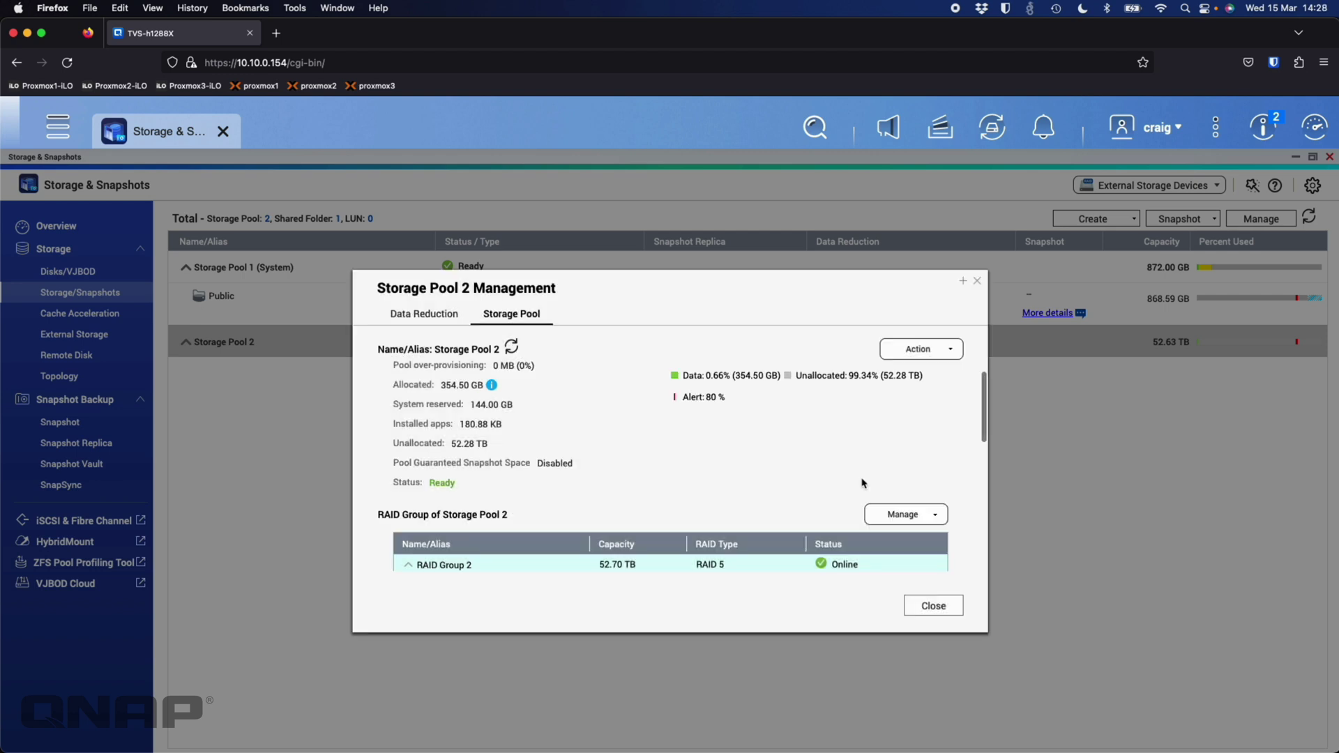
Close the management panel and reopen Storage Pool 2's management view
click(933, 606)
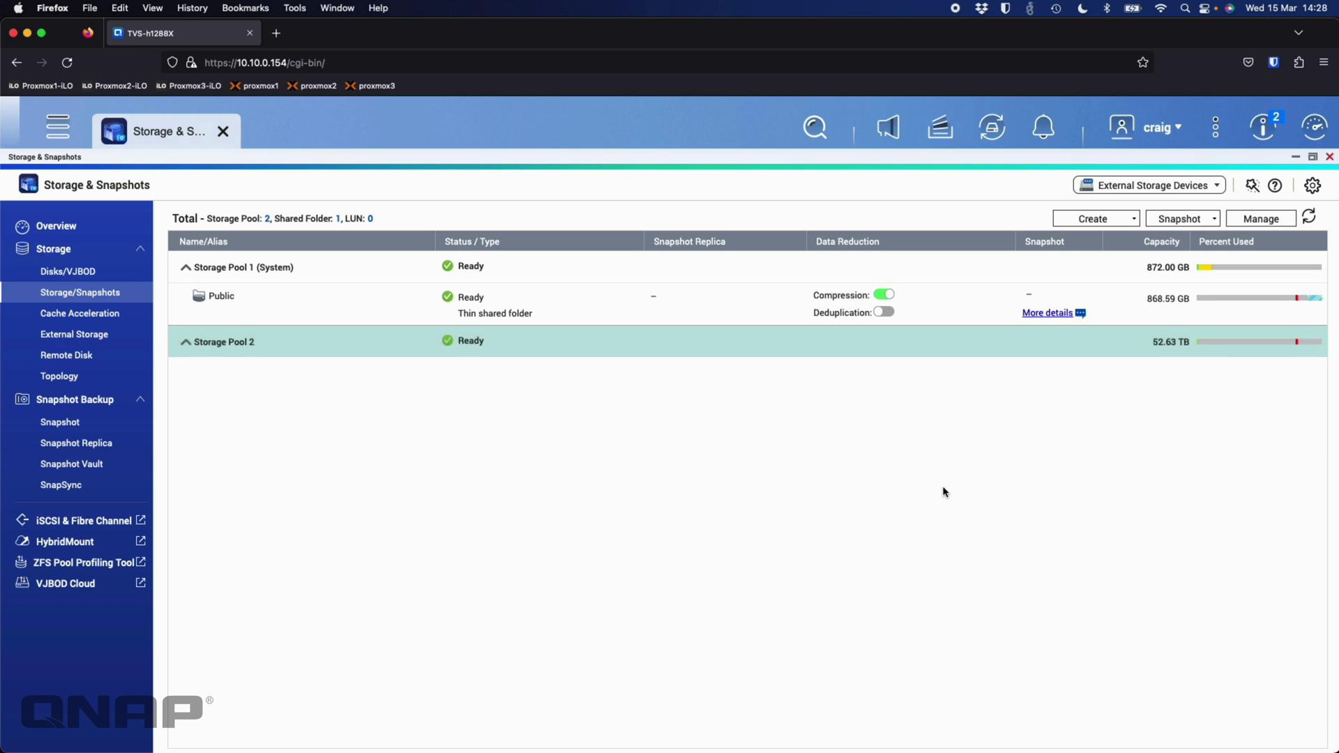
right_click(648, 343)
click(697, 422)
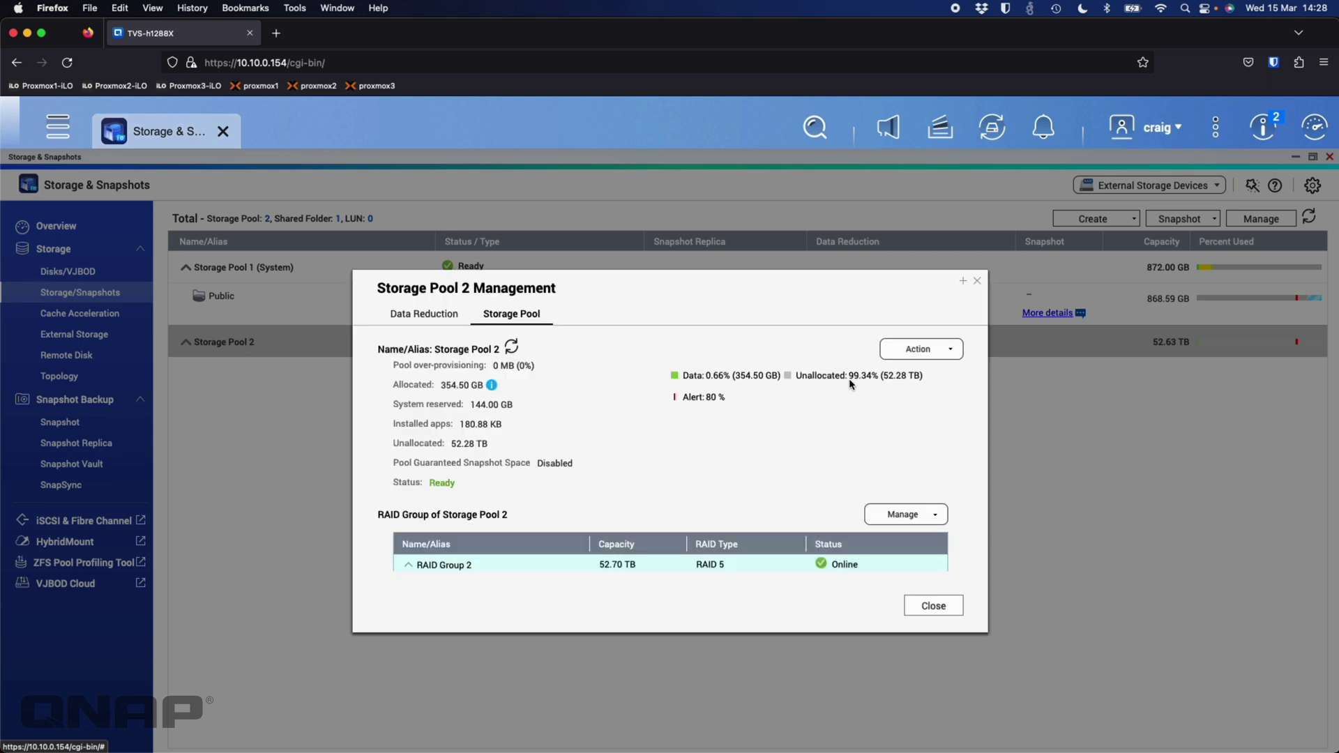
Scroll through Storage Pool 2's RAID group list to confirm Disk 8 appears as the spare
scroll(736, 568, down, 5)
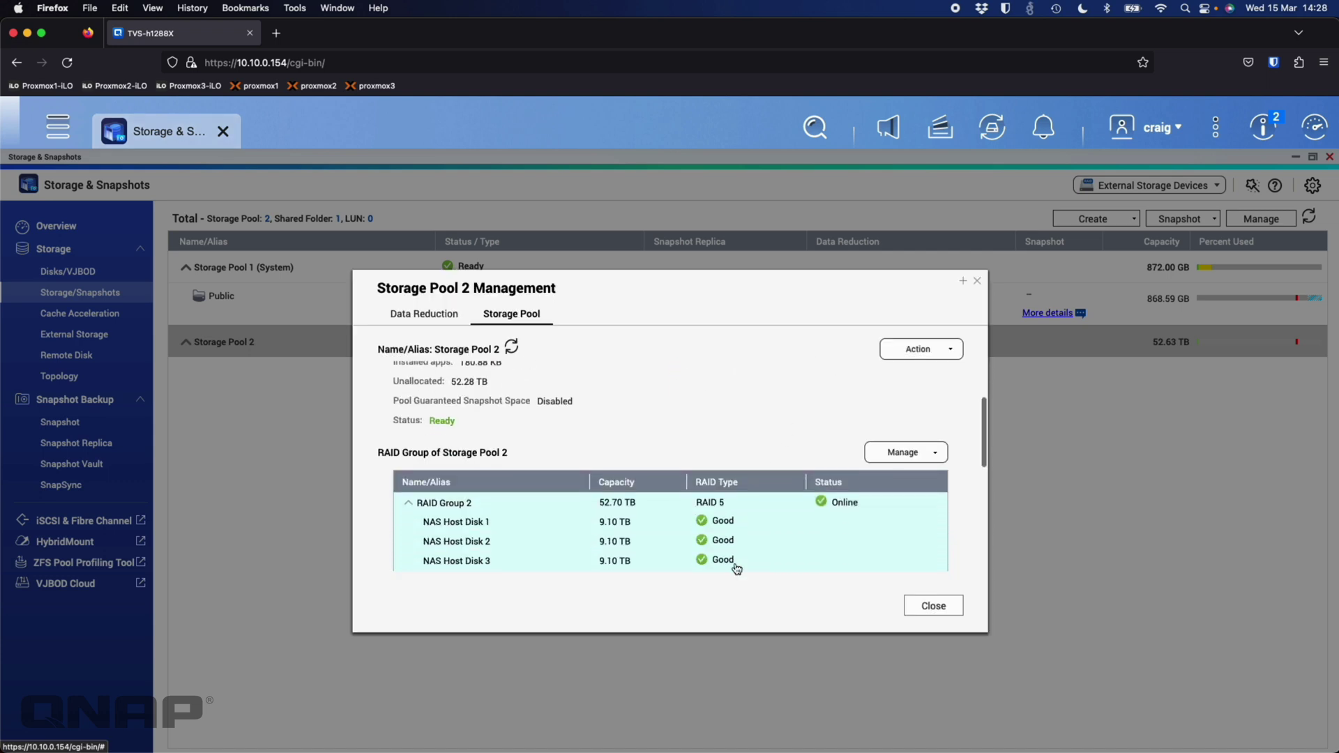
scroll(726, 411, down, 3)
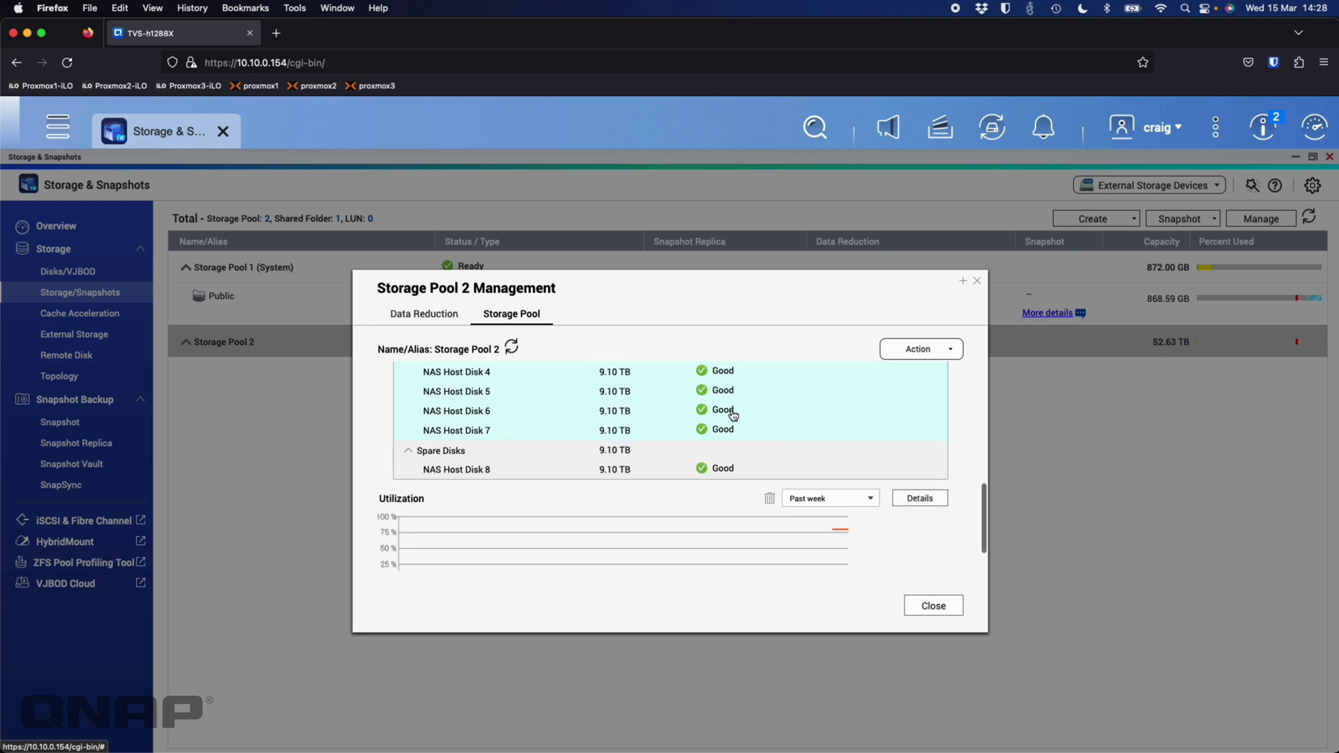
scroll(716, 418, up, 3)
scroll(716, 418, up, 1)
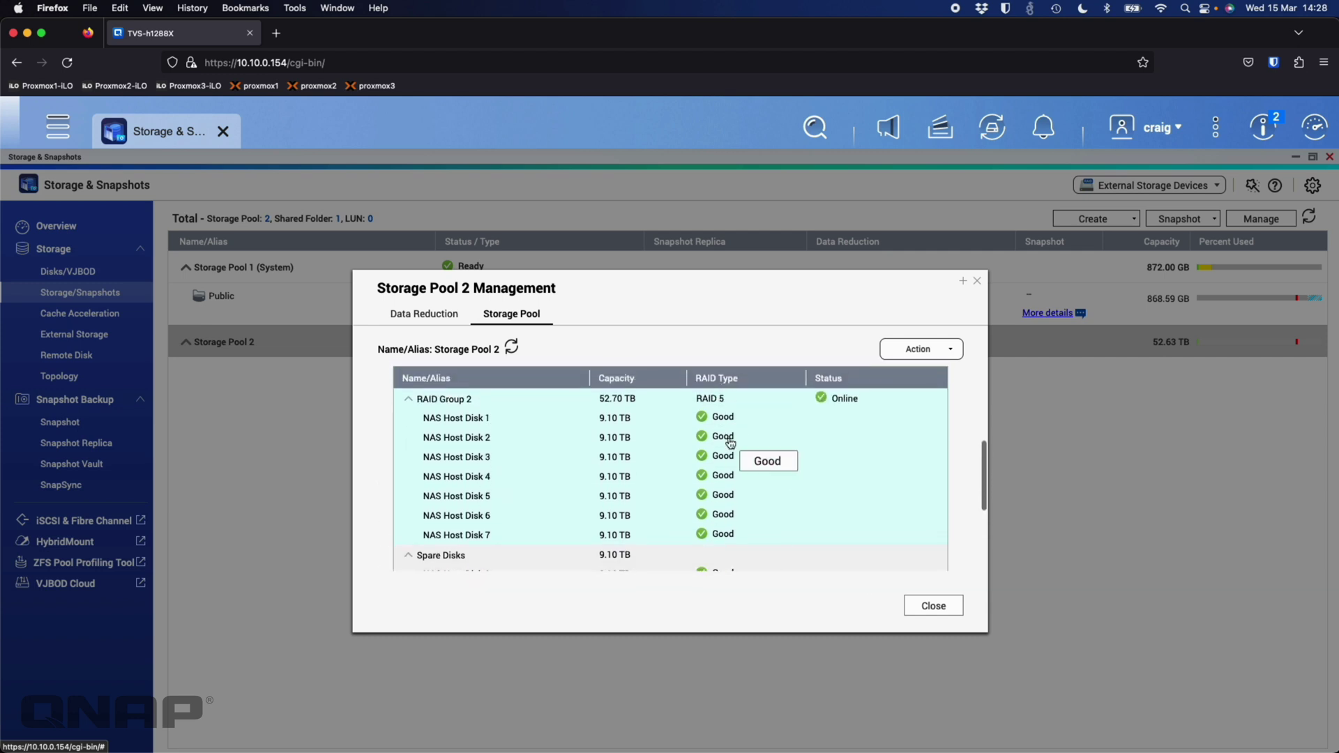
scroll(719, 450, down, 1)
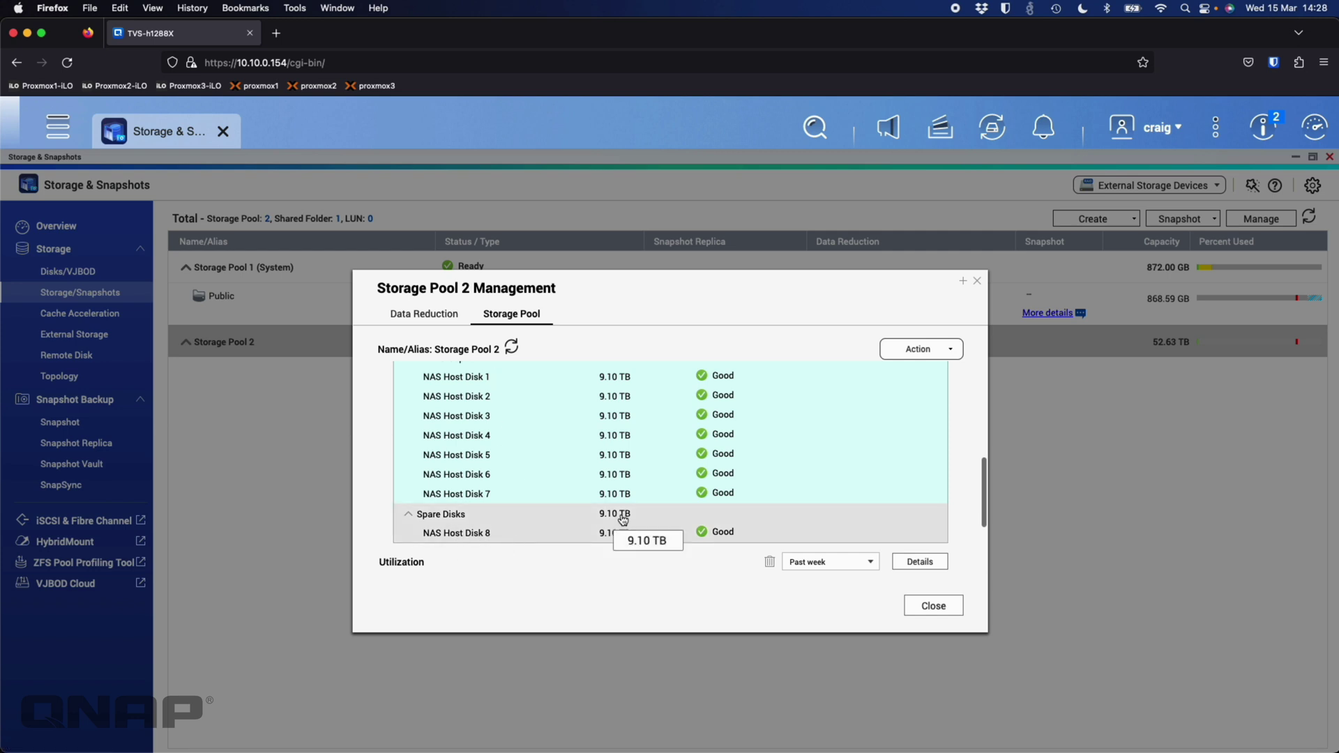
scroll(617, 534, up, 1)
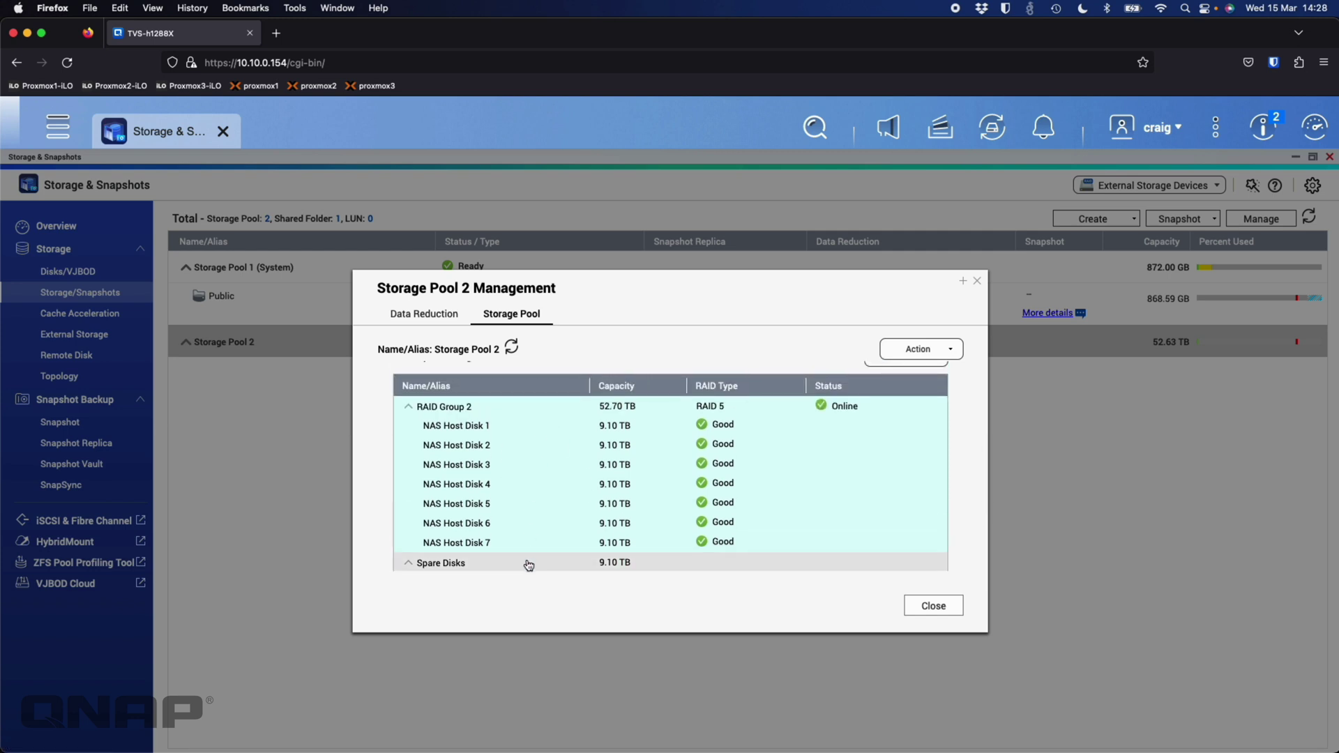
scroll(529, 565, down, 1)
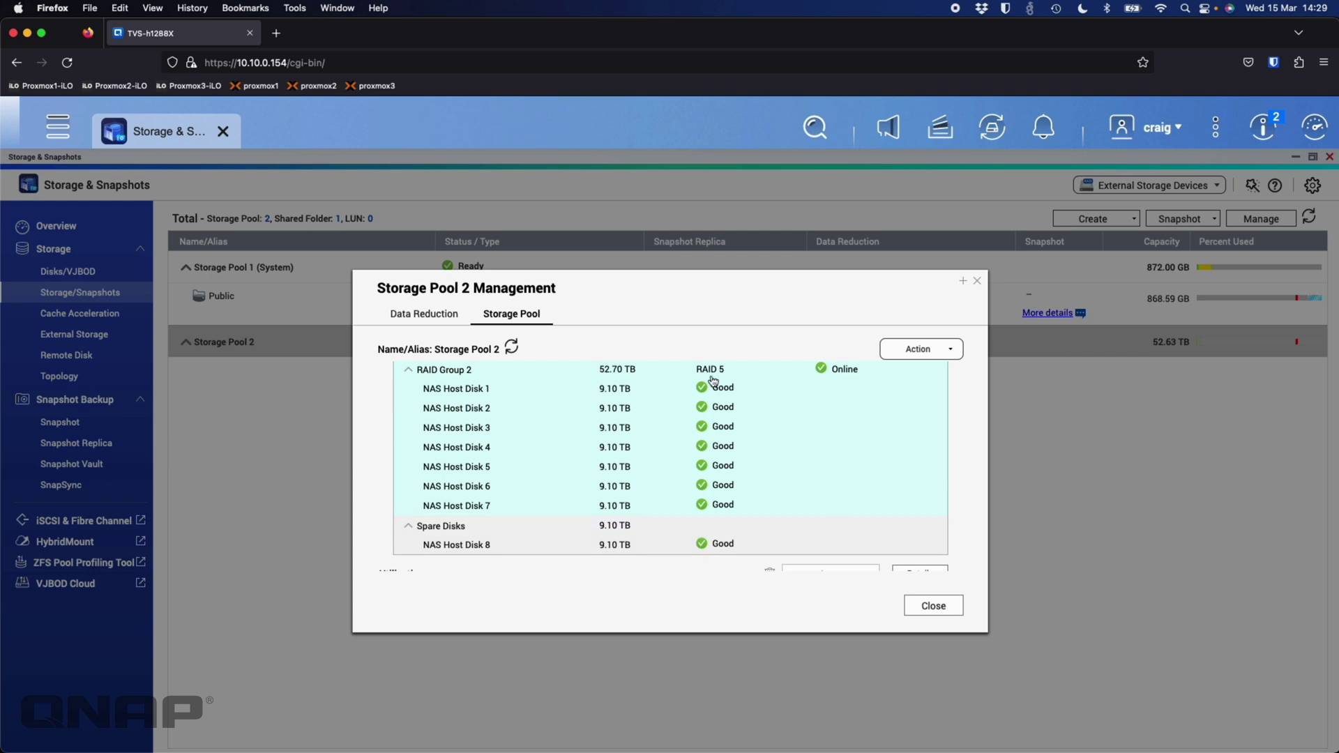
scroll(690, 464, up, 5)
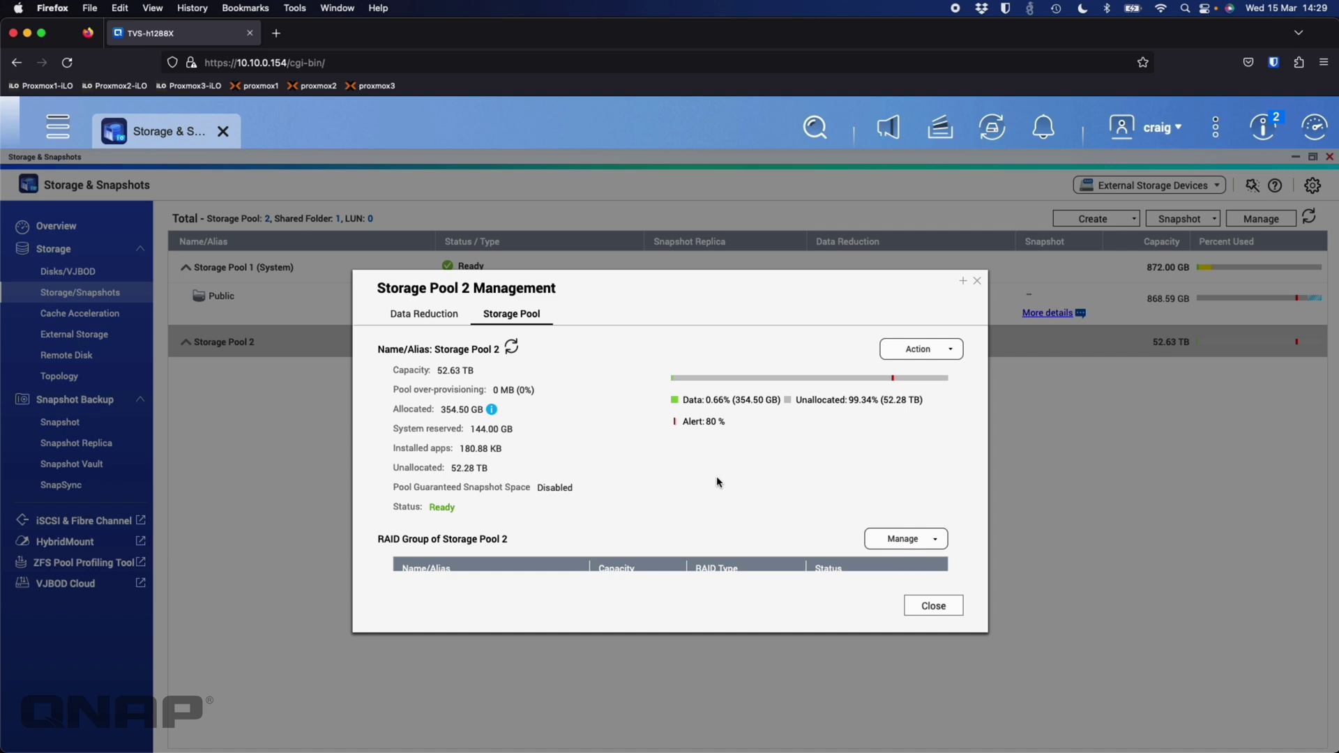
Remove Storage Pool 2 with all its shared folders and LUNs, confirming with the admin password
click(924, 349)
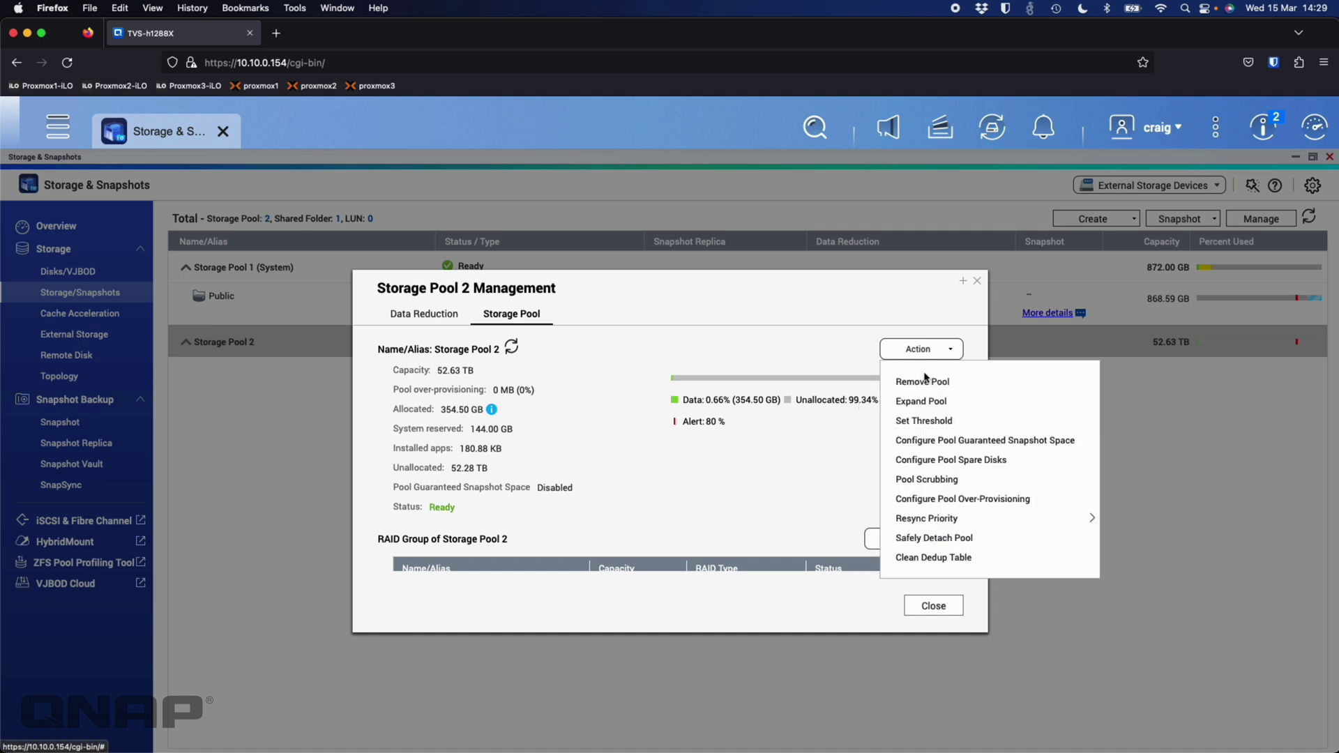
click(969, 381)
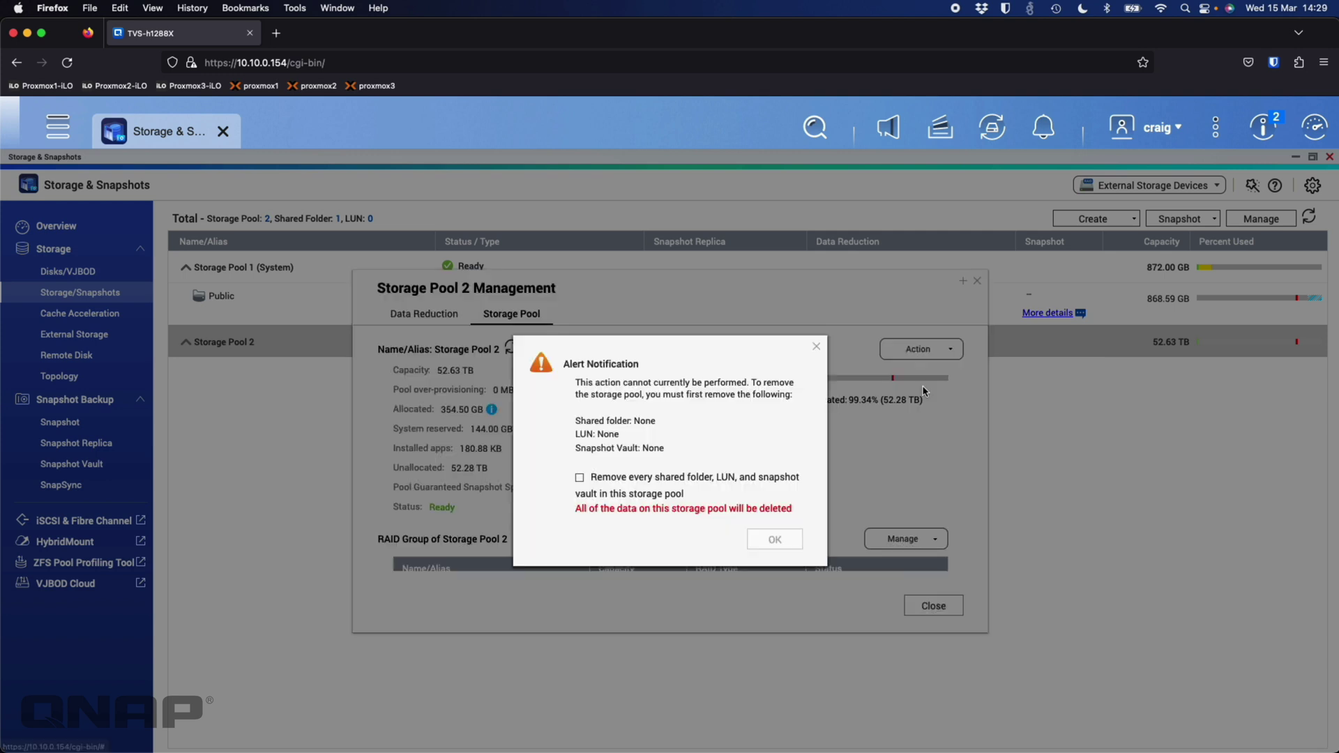
click(684, 478)
click(771, 540)
click(679, 465)
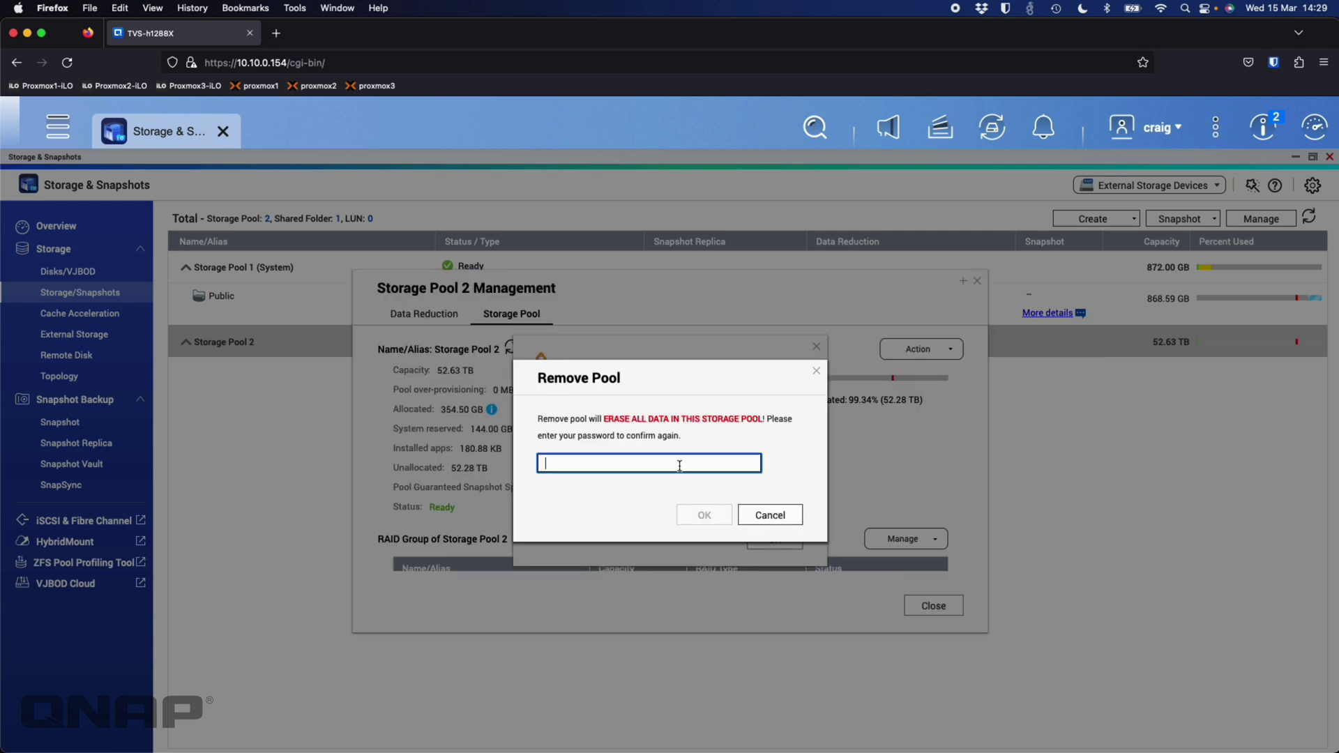
text(••••••••••)
click(703, 514)
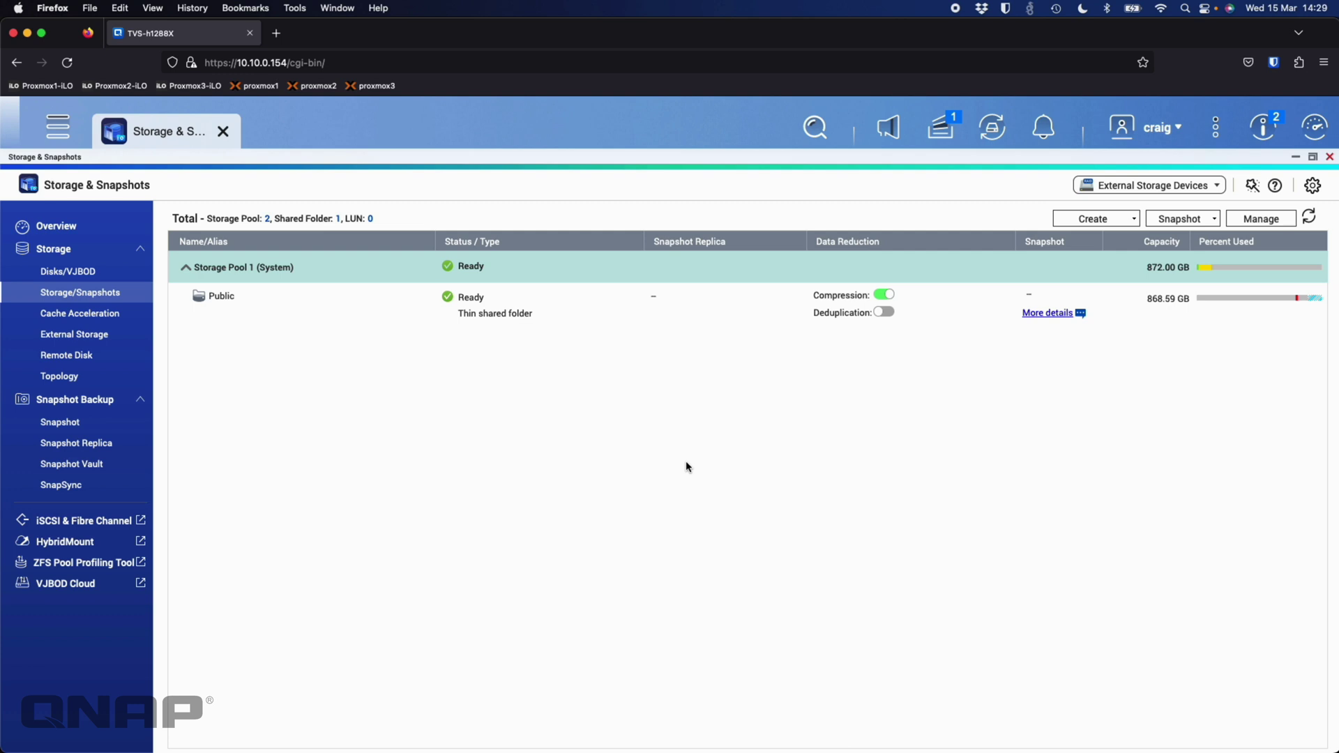
click(1091, 219)
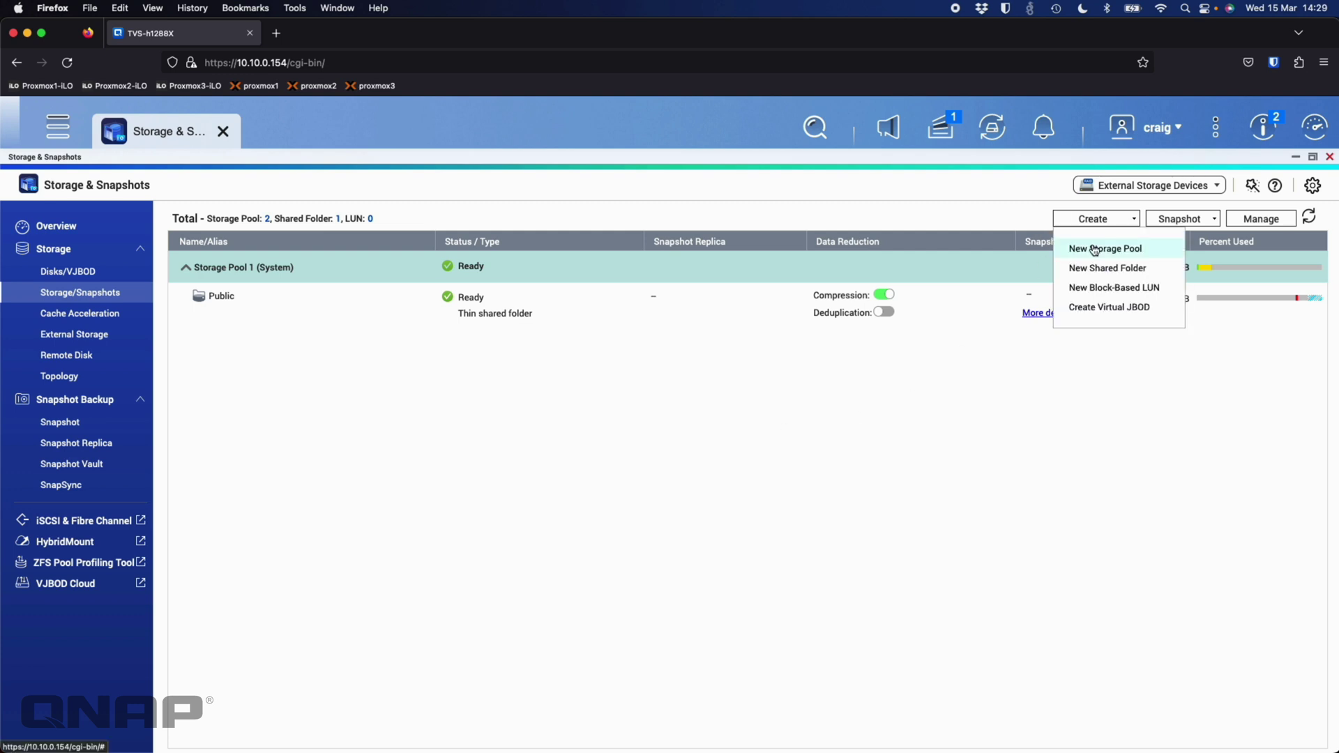
Start a new storage pool and select Disks 1 and 2, checking the RAID type options
click(1093, 247)
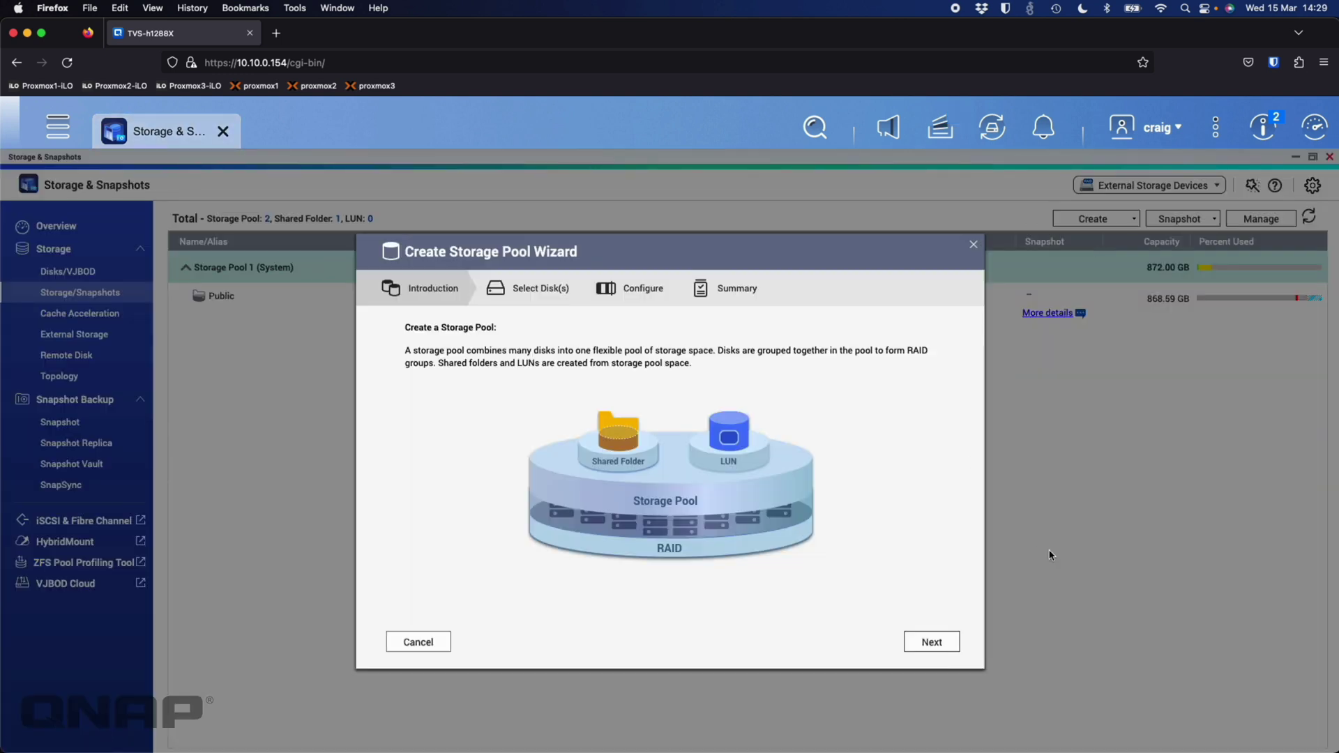
click(934, 640)
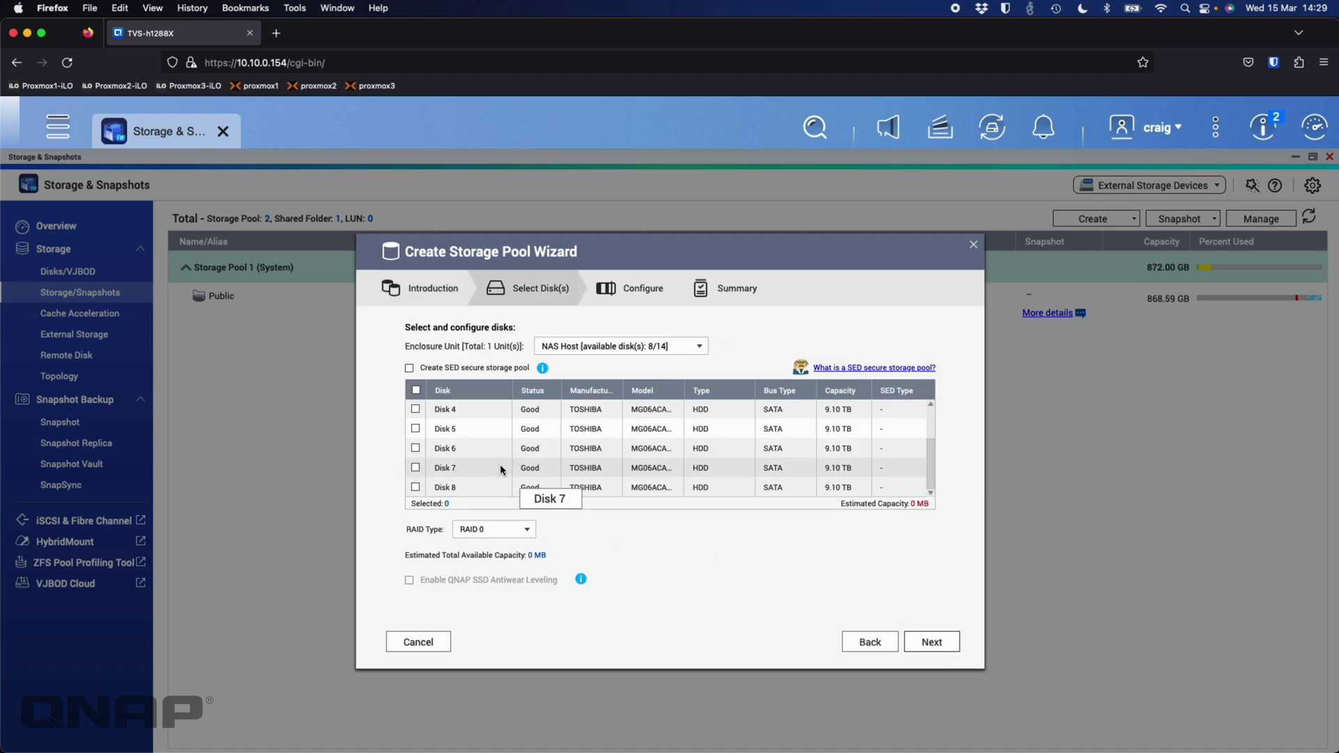
scroll(490, 452, up, 3)
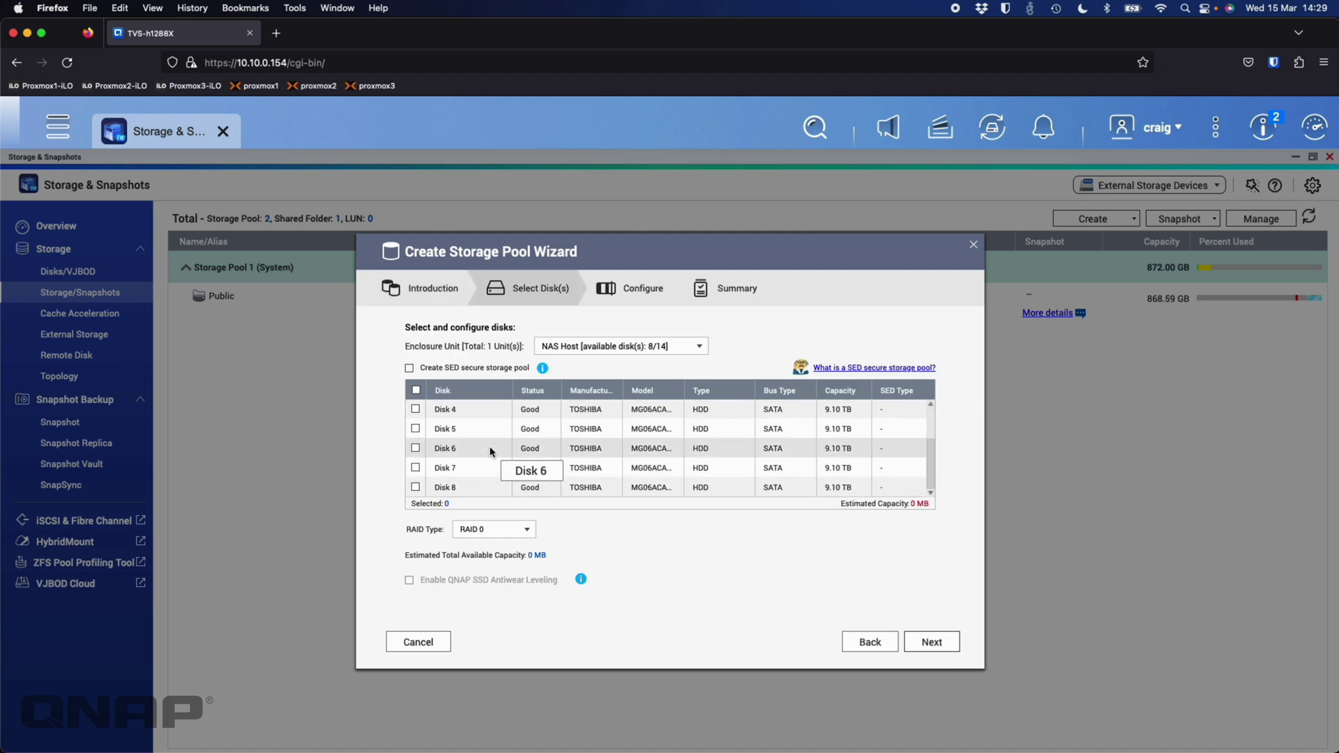
click(415, 410)
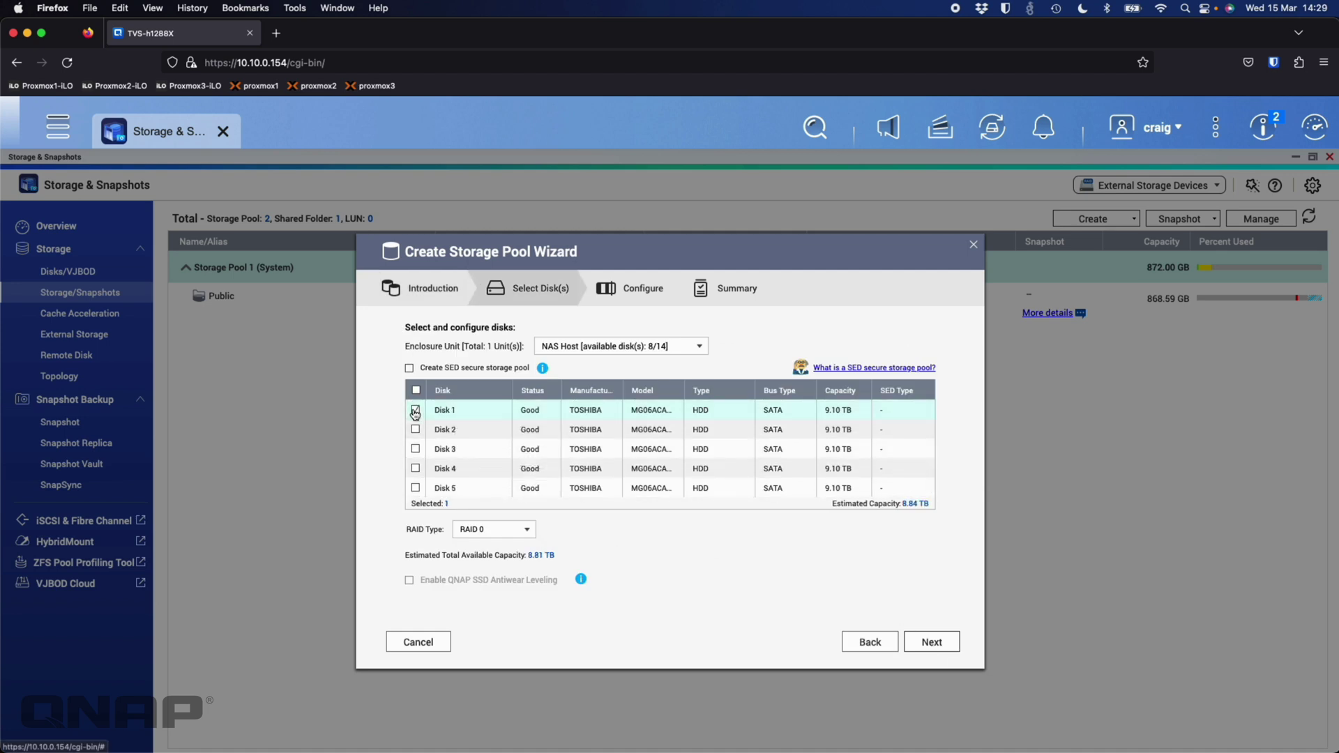
click(498, 531)
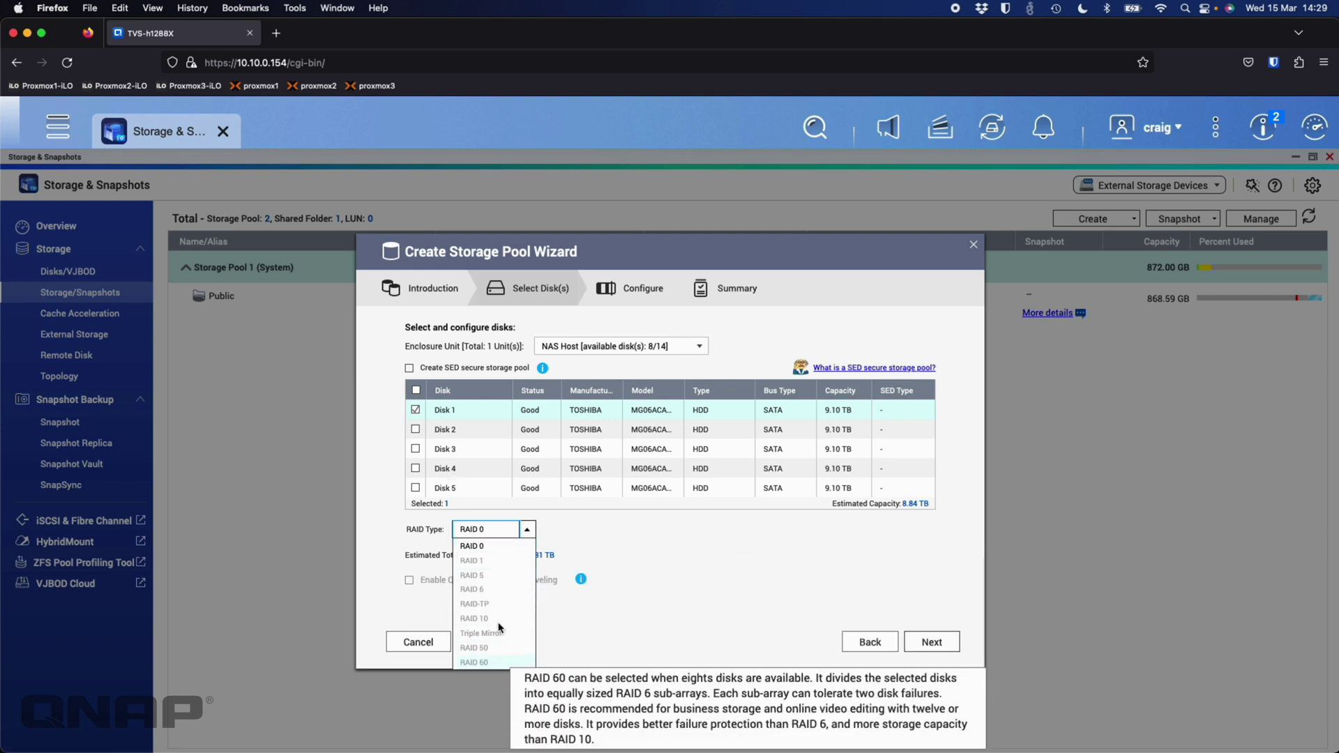
click(525, 643)
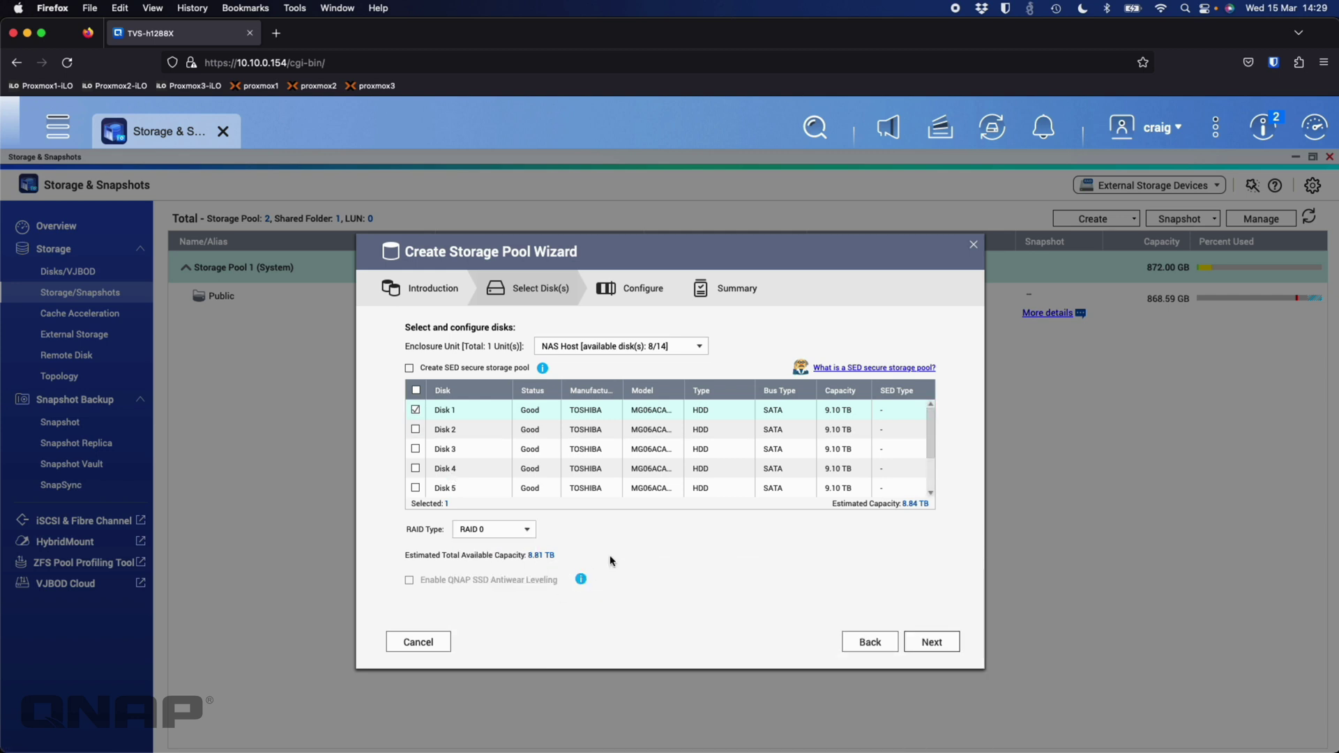
click(415, 430)
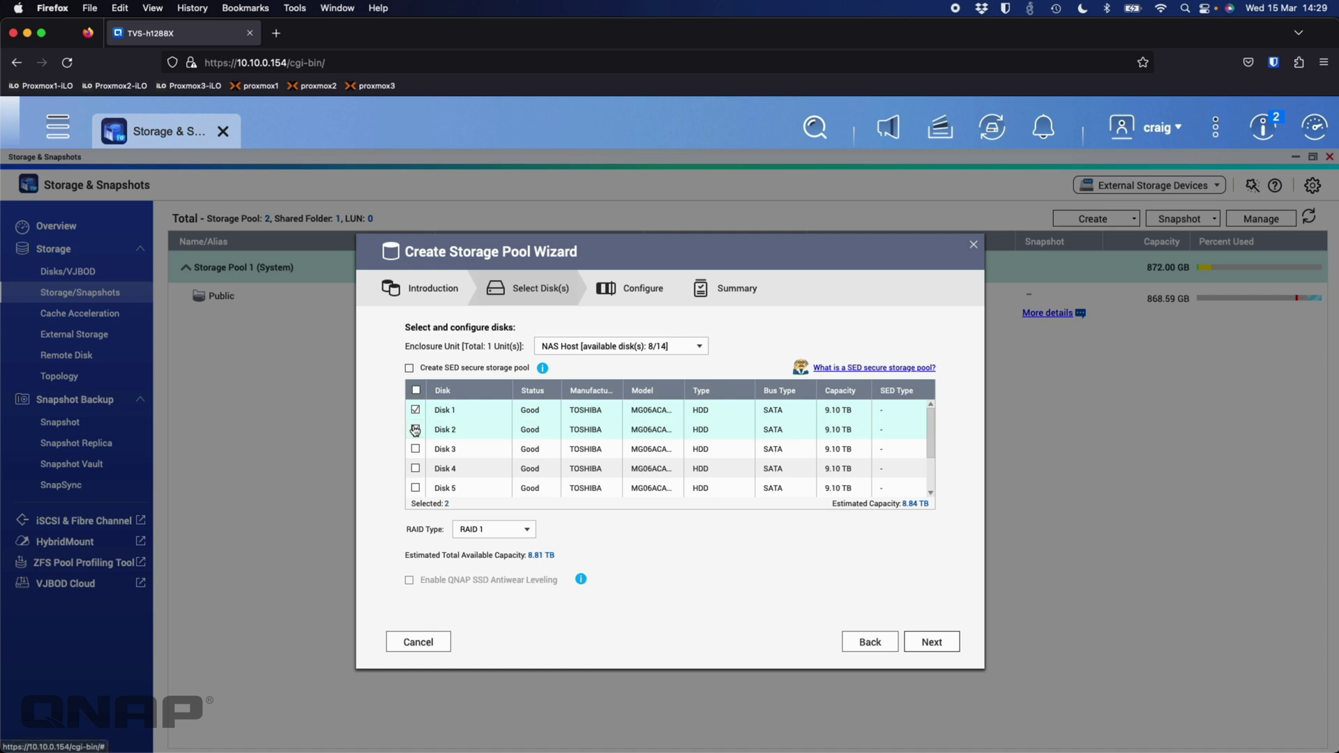
click(501, 534)
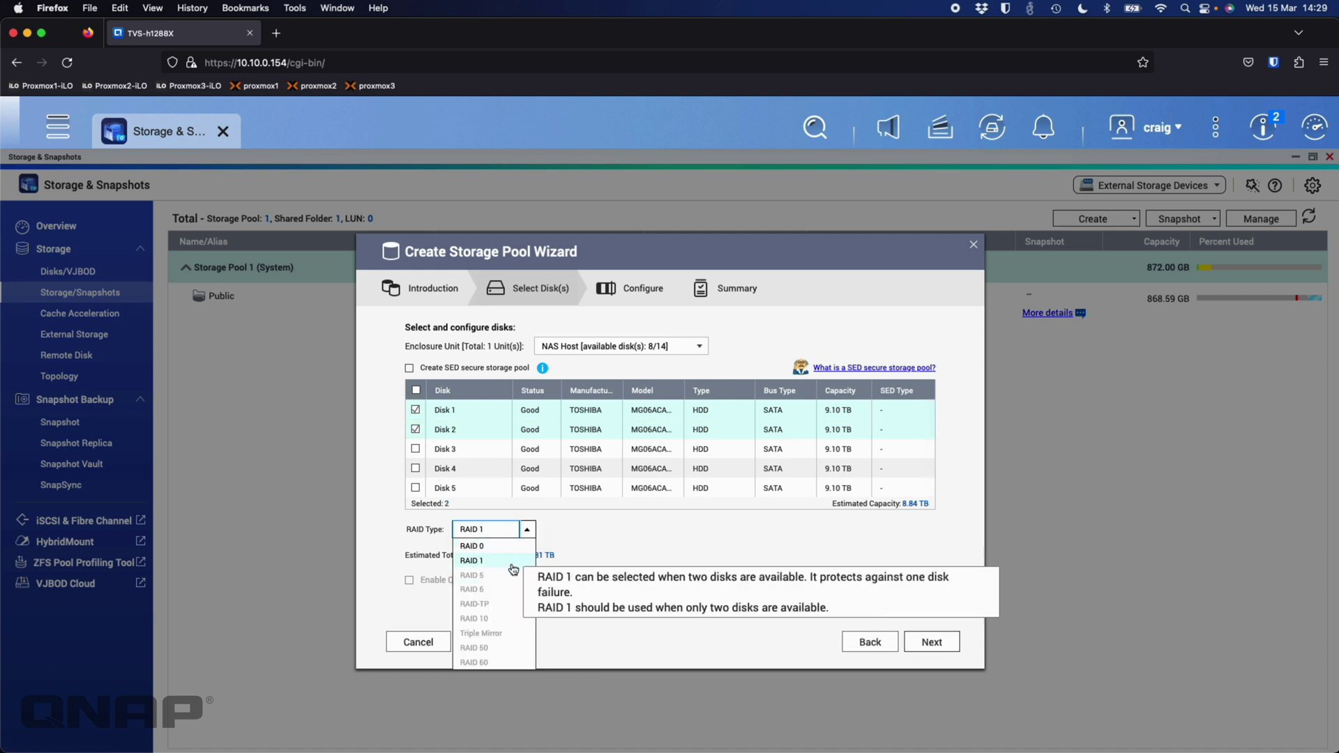
click(591, 546)
Add Disks 3 and 4, reviewing the RAID type list, which stays at RAID 5
click(416, 449)
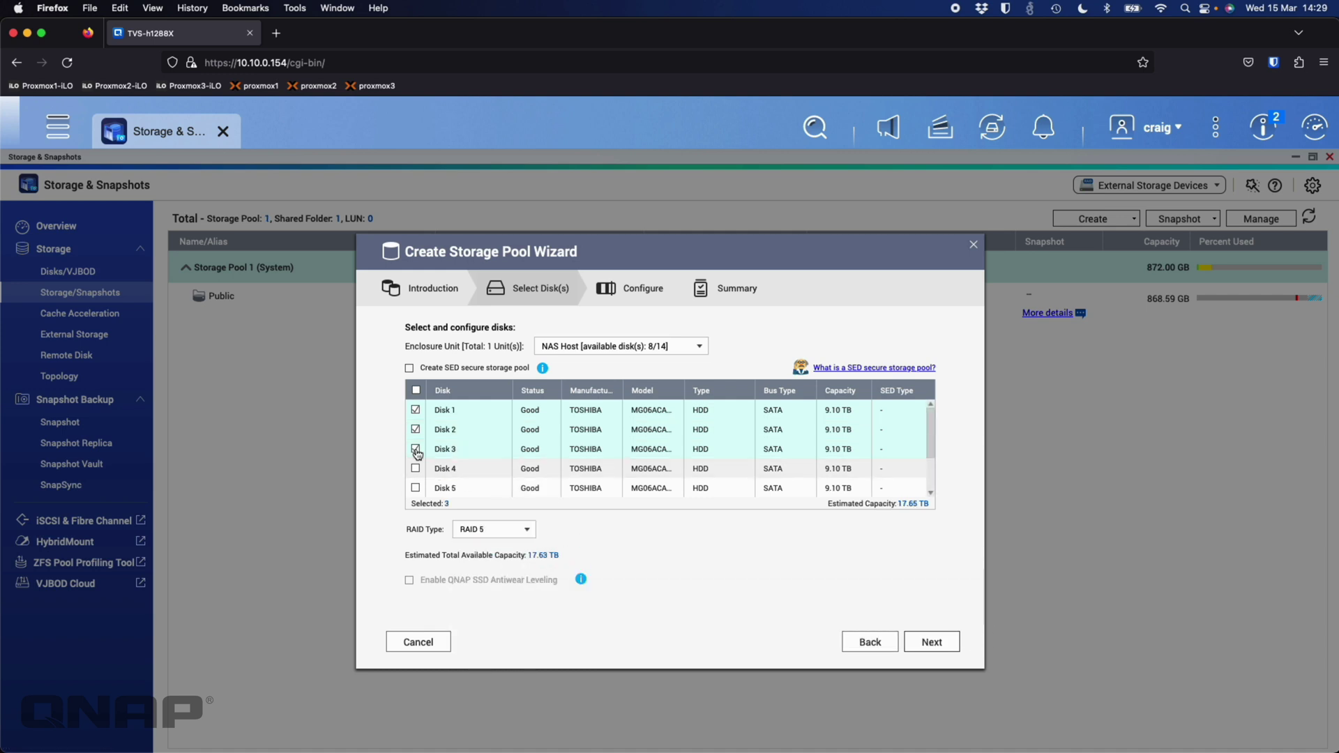
click(516, 527)
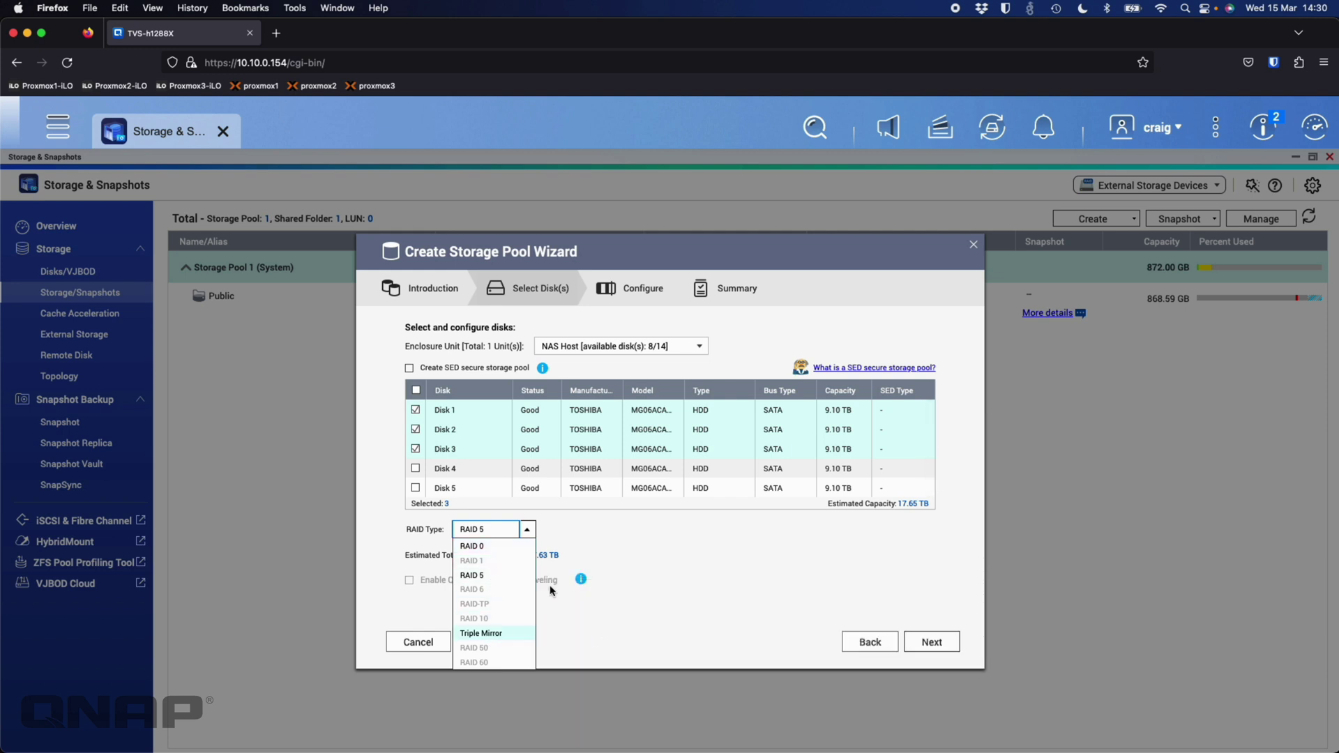
click(637, 554)
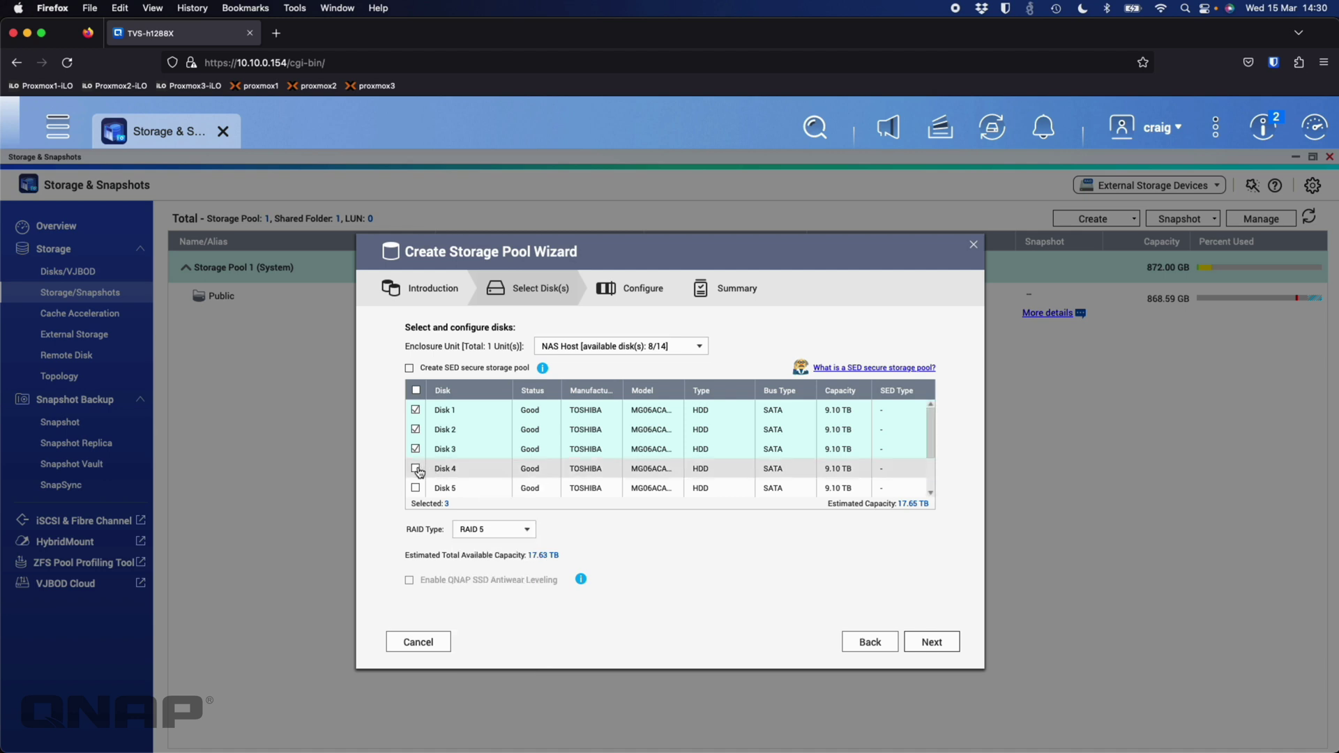
click(416, 469)
click(489, 529)
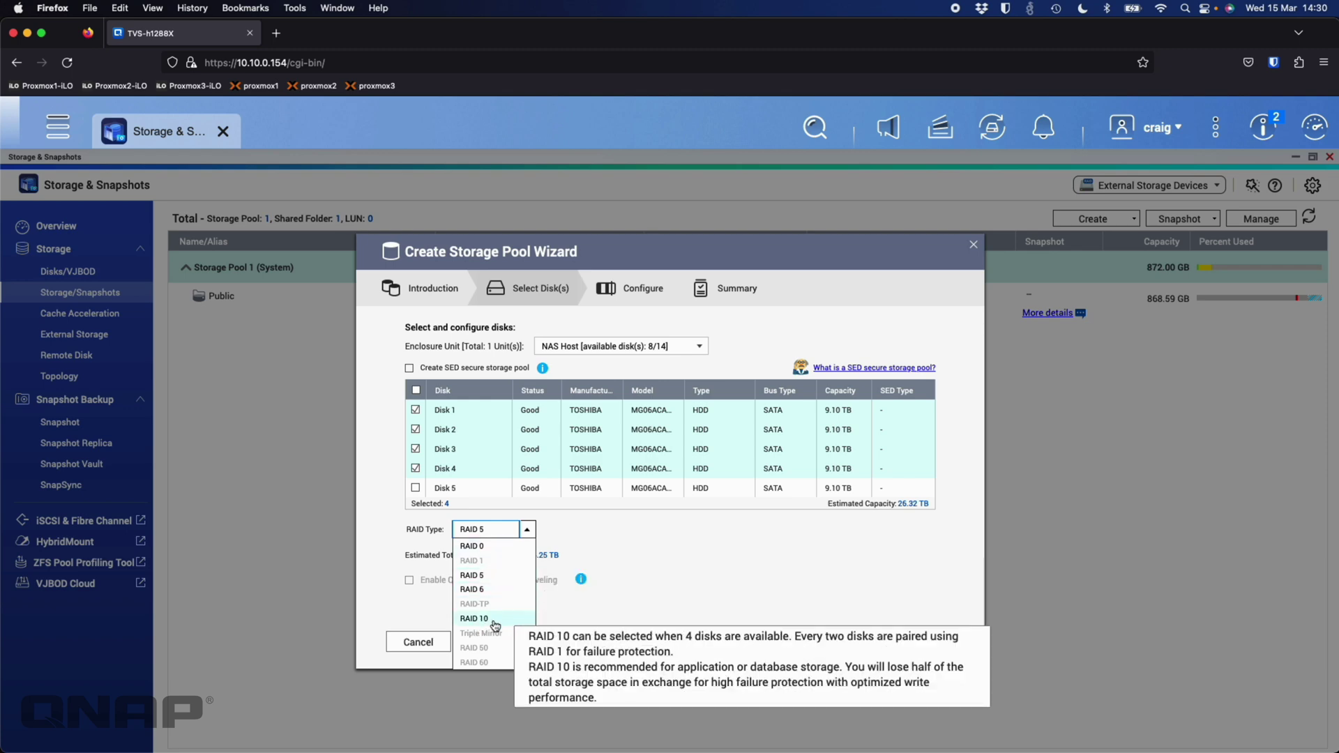
click(495, 513)
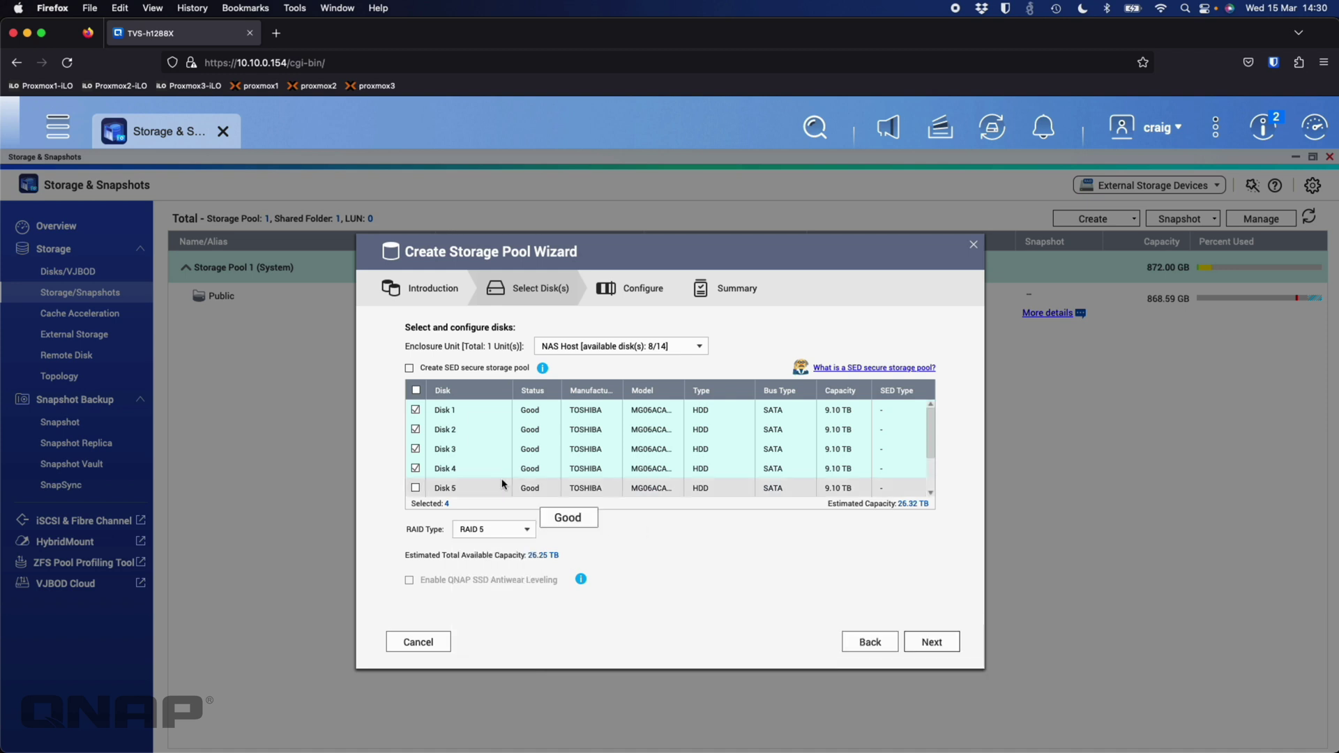
Add Disks 5 through 8, leaving the RAID type at RAID 6 (52.50 TB)
click(416, 491)
scroll(416, 488, down, 2)
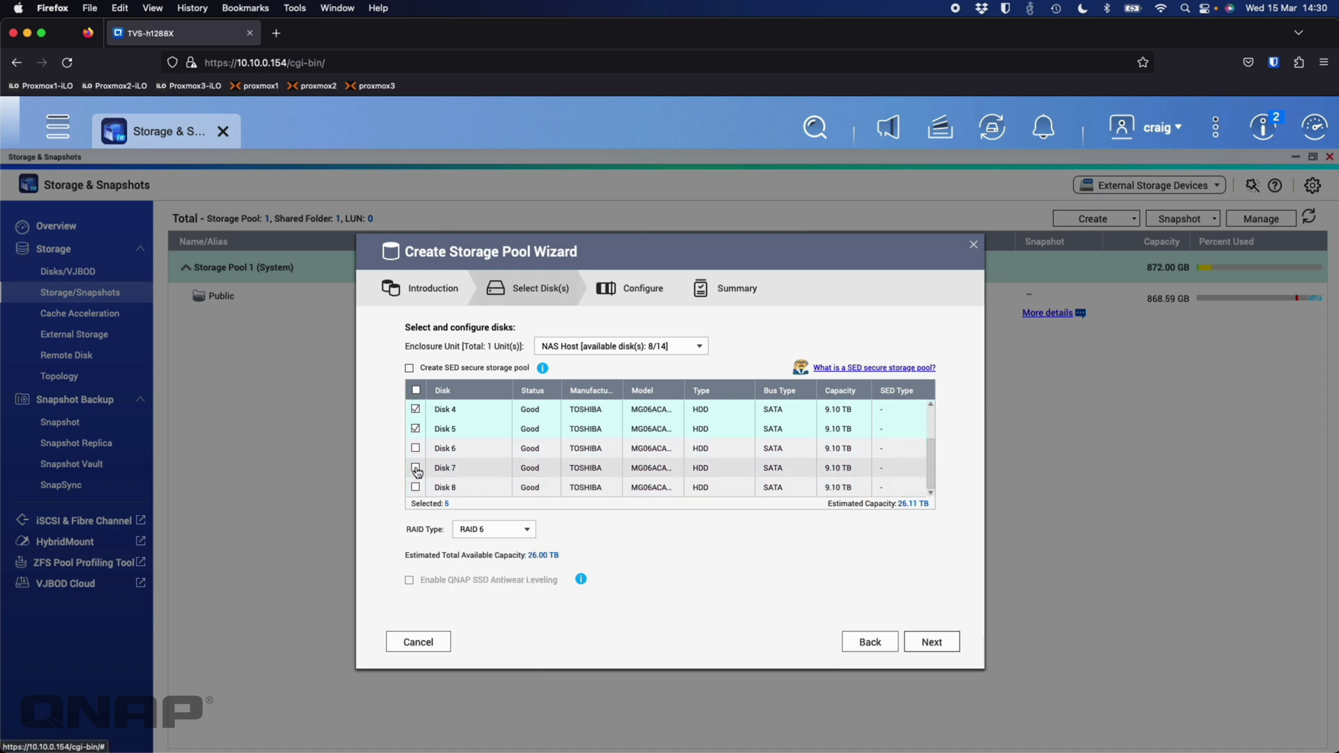
click(417, 470)
scroll(417, 472, down, 1)
click(416, 468)
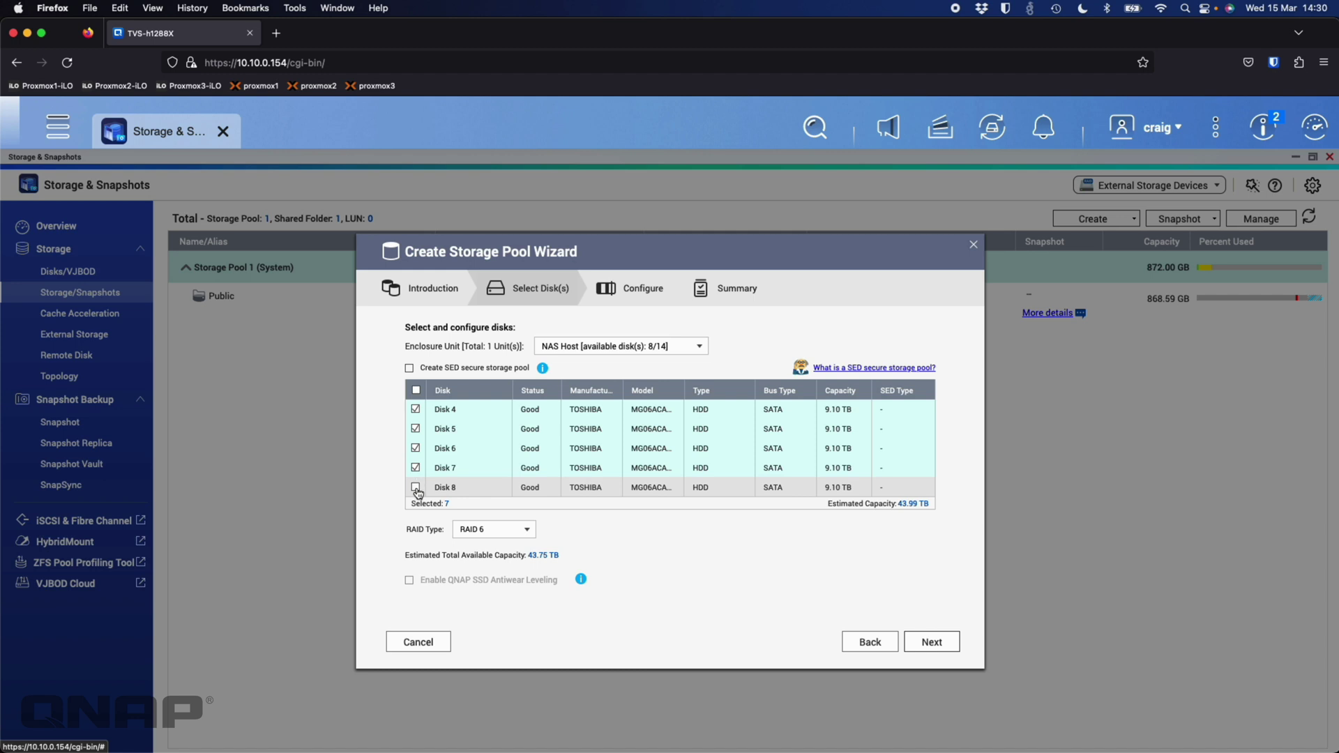
click(416, 488)
click(523, 538)
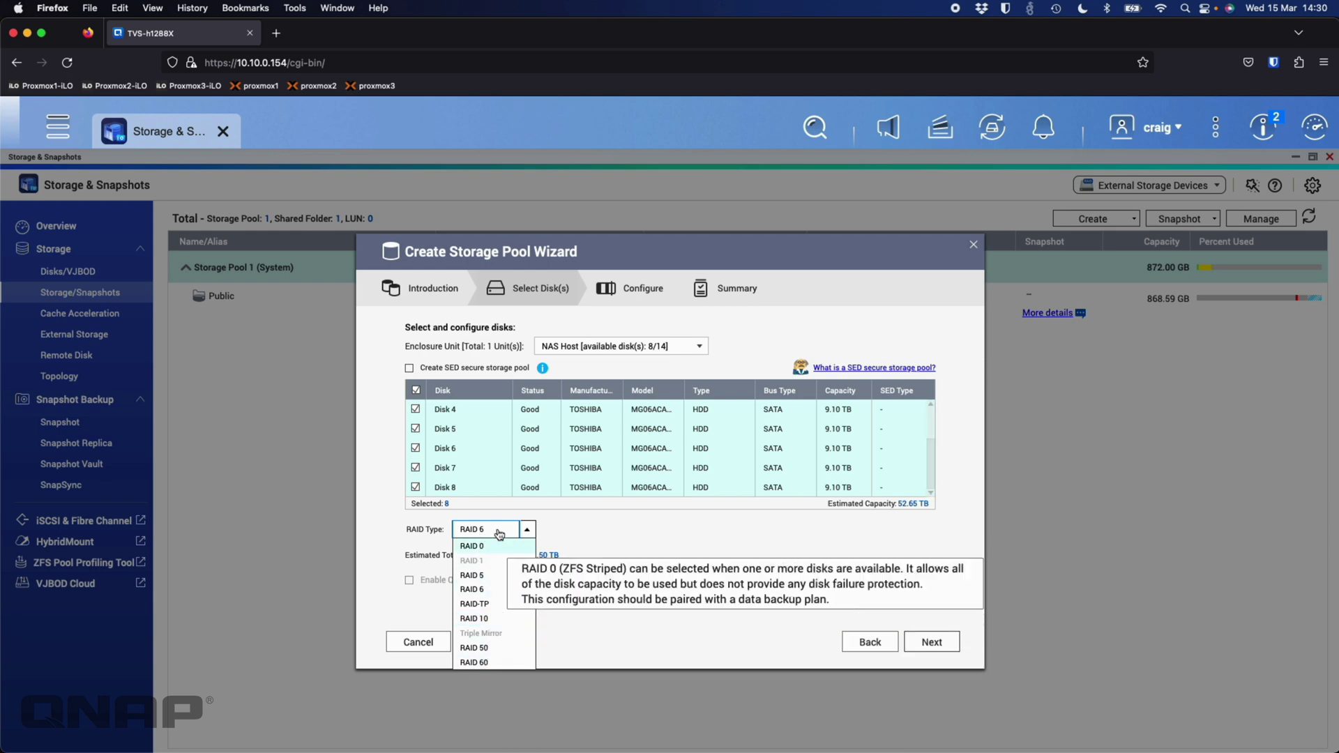
click(668, 540)
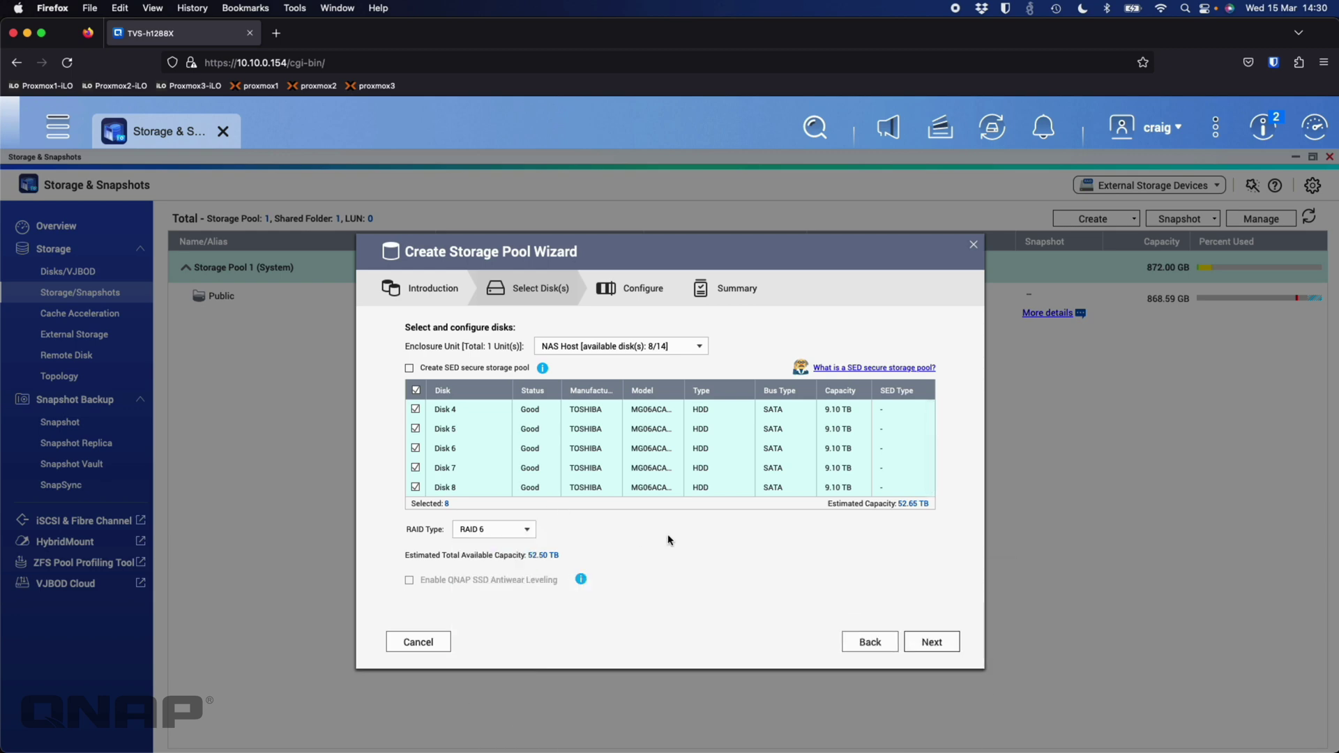
Try RAID 5, switch the eight-disk pool back to RAID 6, and proceed to configuration
scroll(597, 477, up, 3)
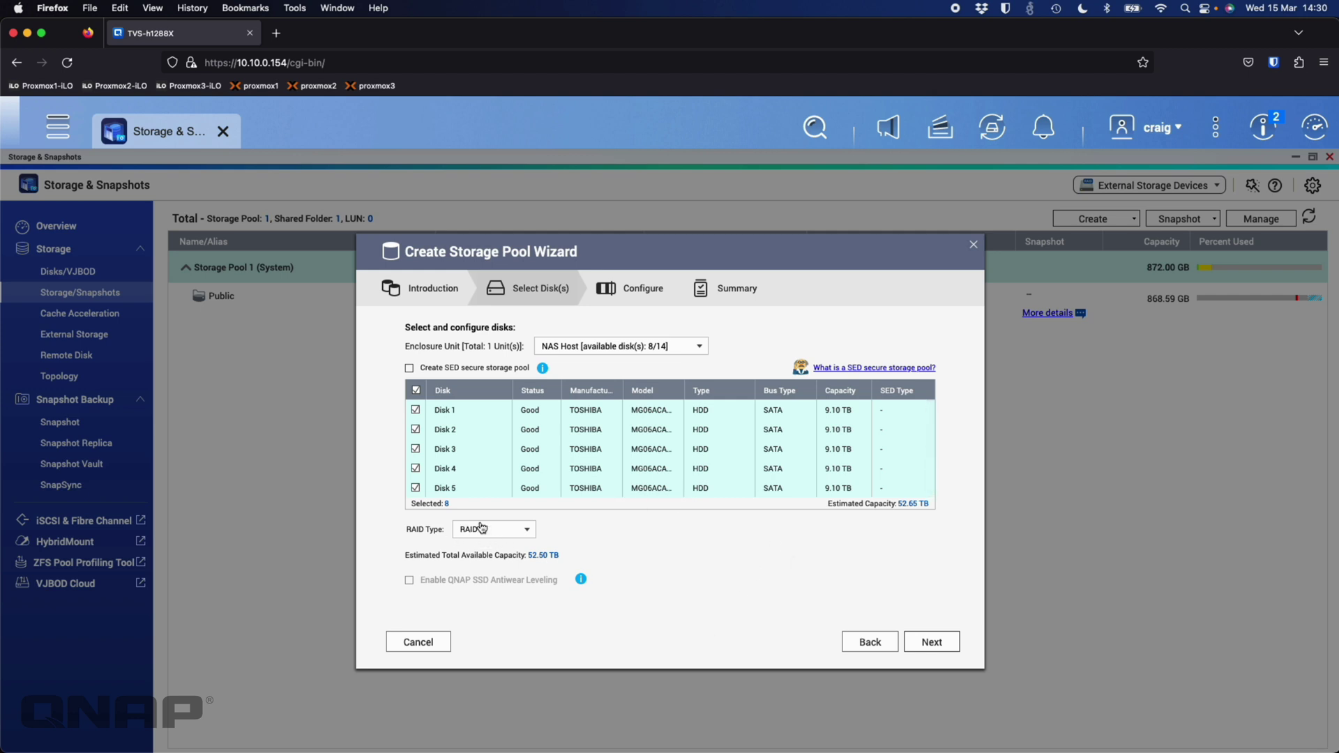
scroll(481, 439, down, 3)
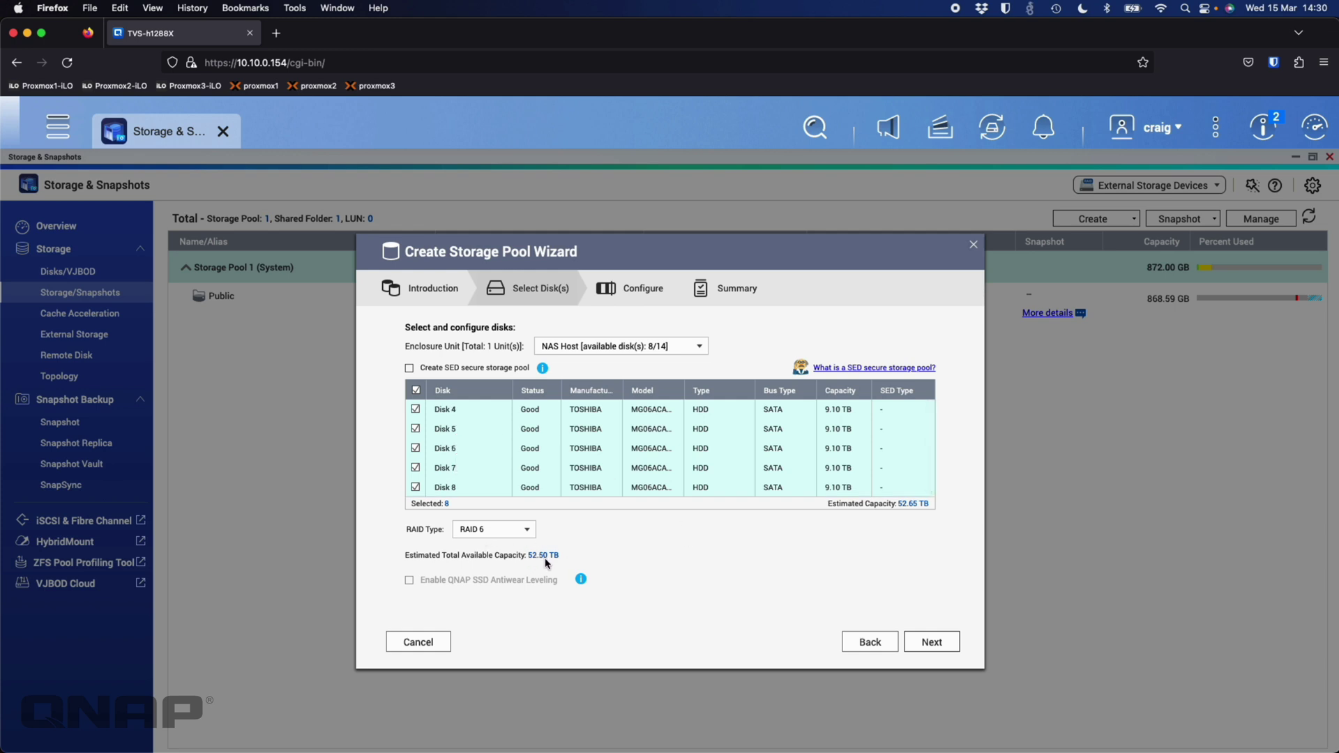
click(515, 536)
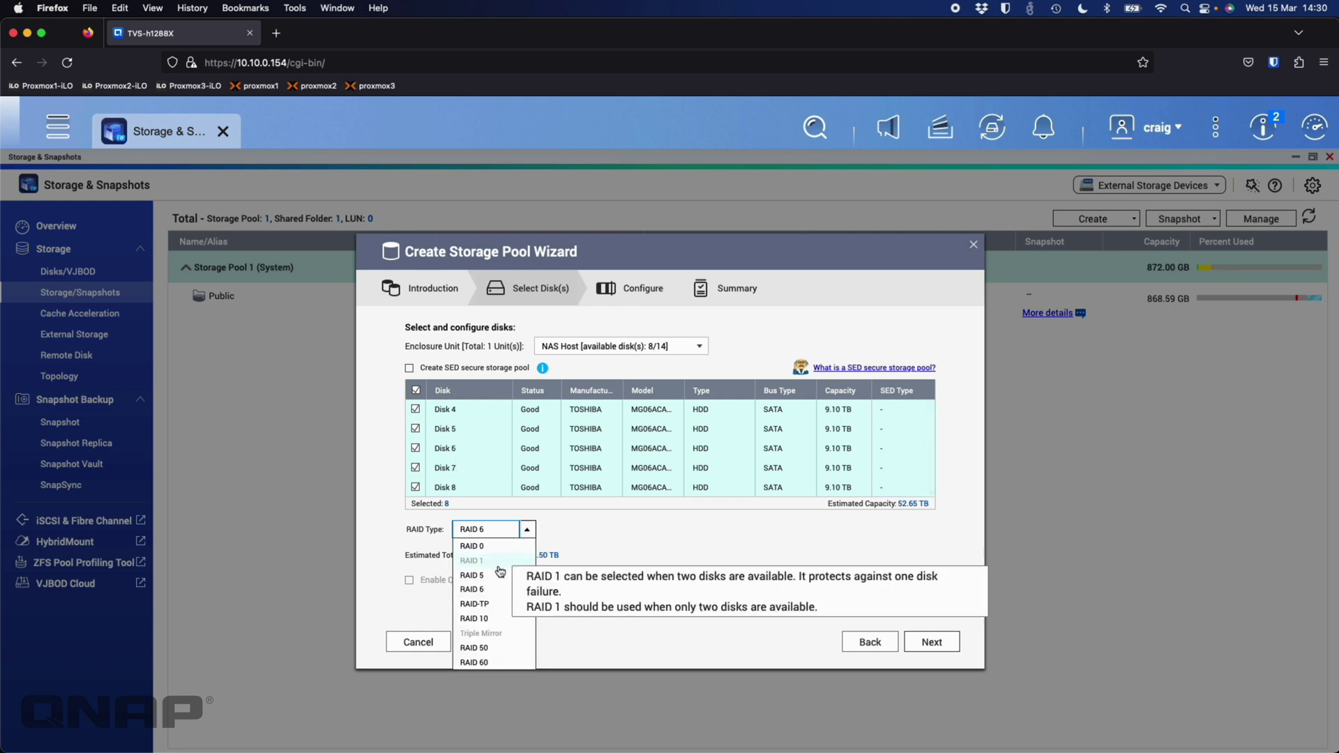
click(540, 571)
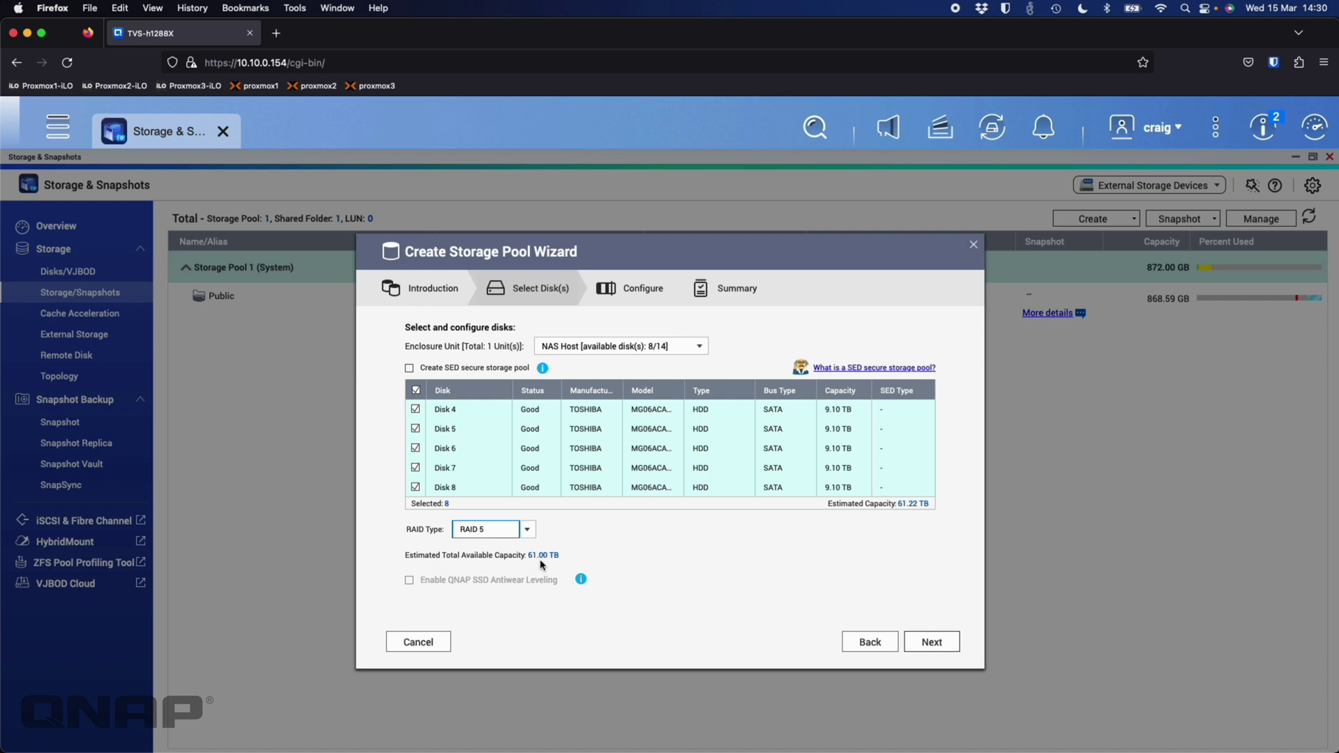
click(527, 530)
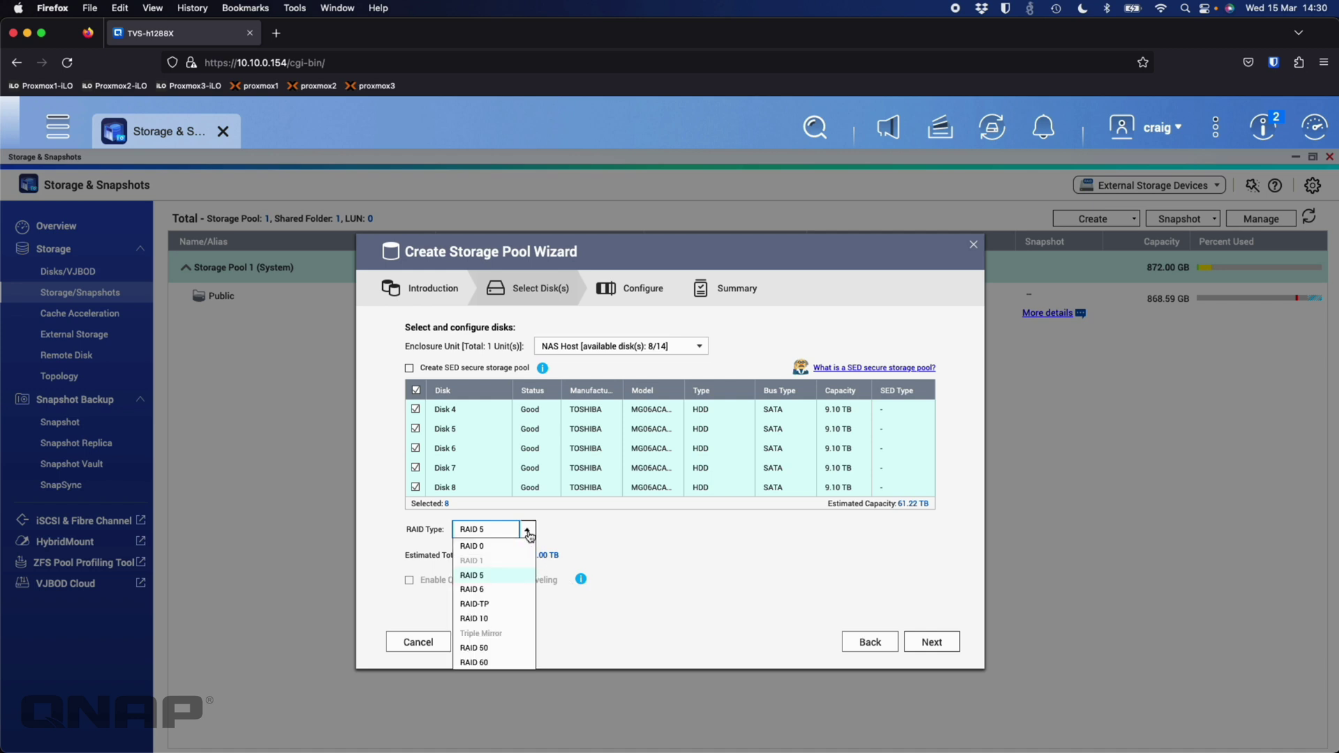
click(487, 592)
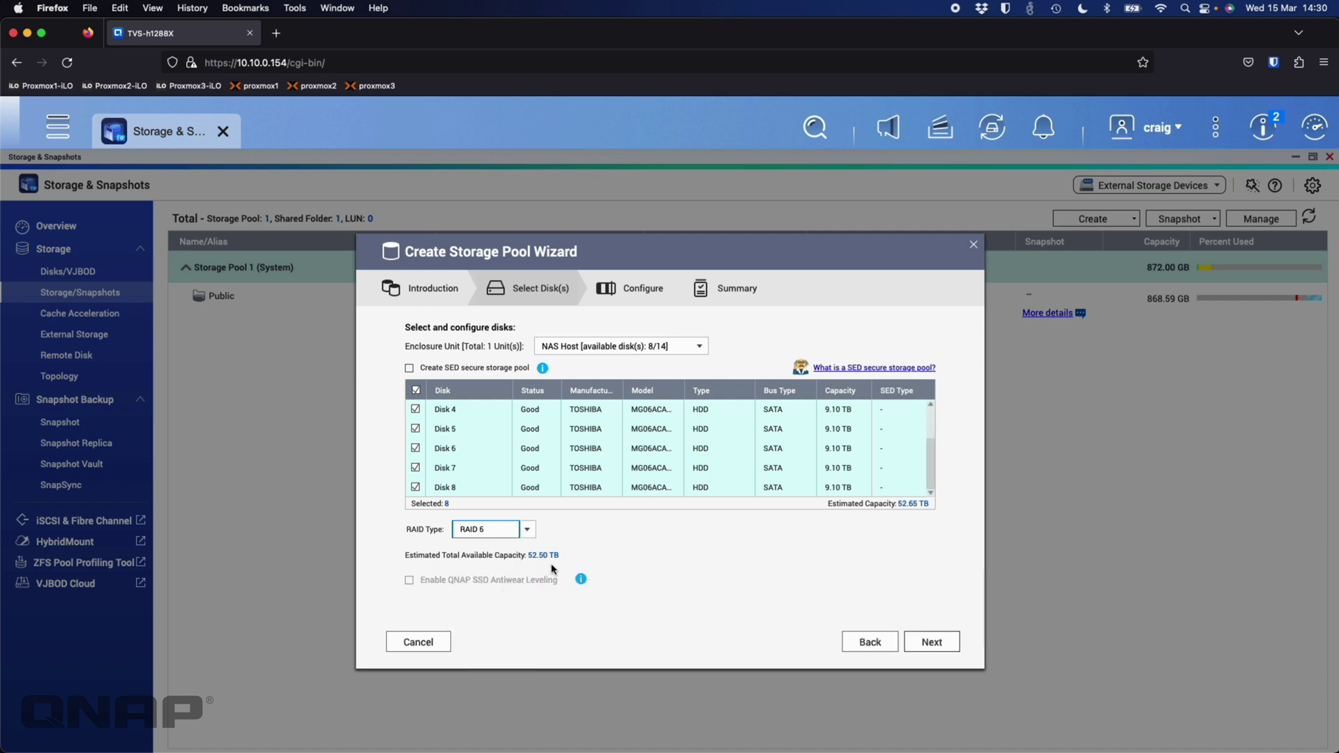
click(932, 643)
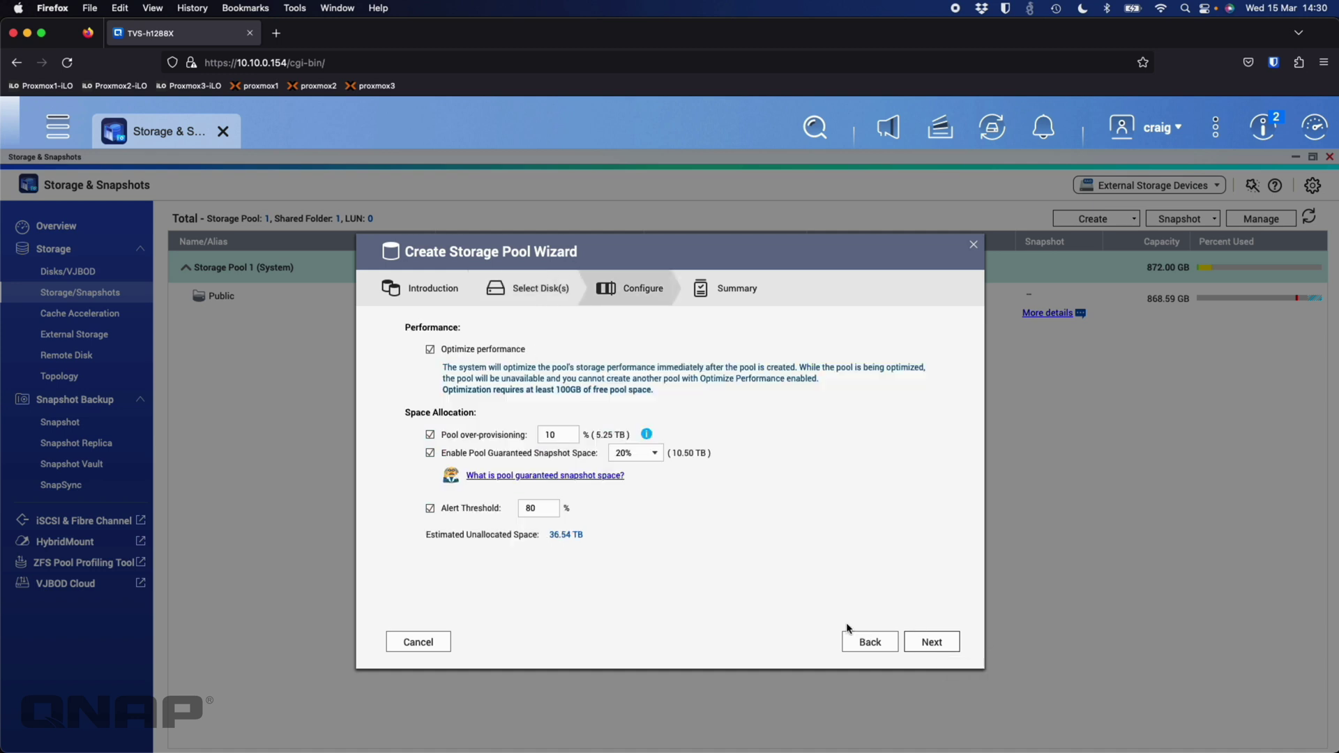
Create the eight-disk RAID 6 pool with optimization, over-provisioning and guaranteed snapshot space disabled
click(476, 350)
click(488, 436)
click(488, 456)
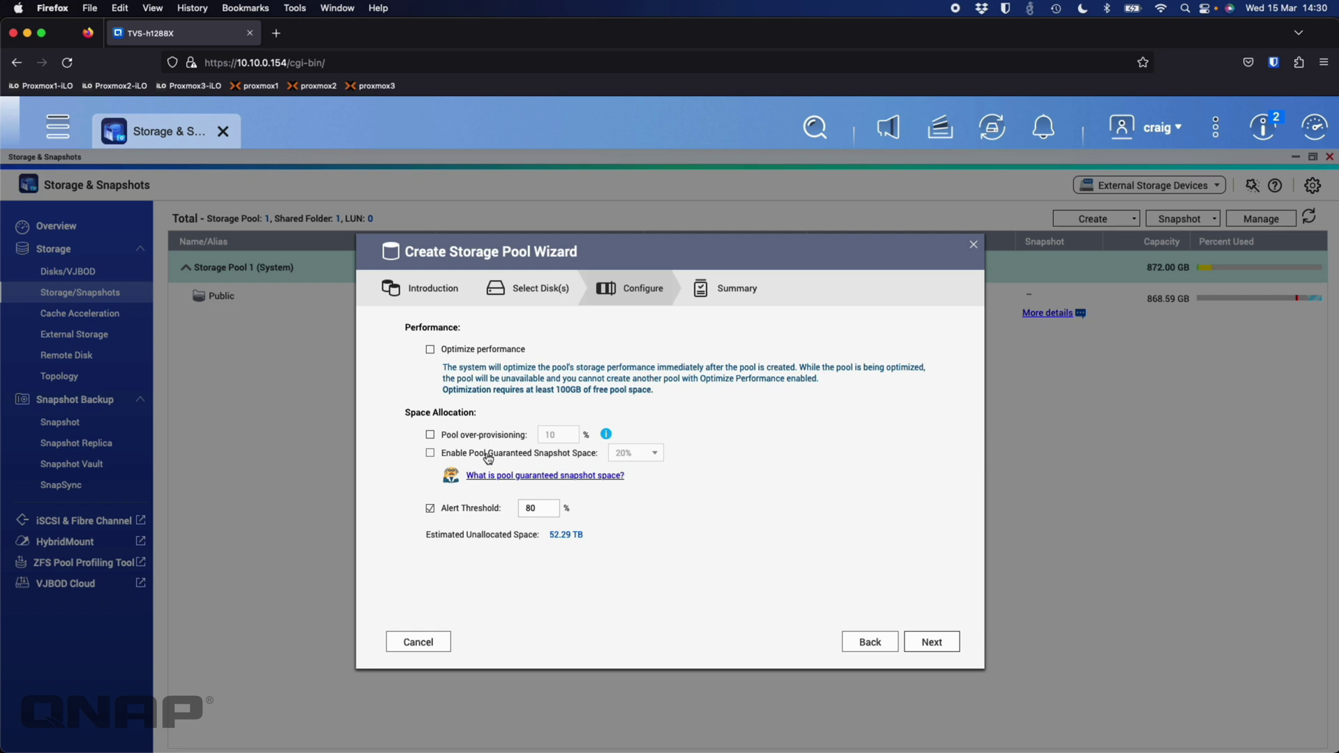
click(939, 642)
click(929, 643)
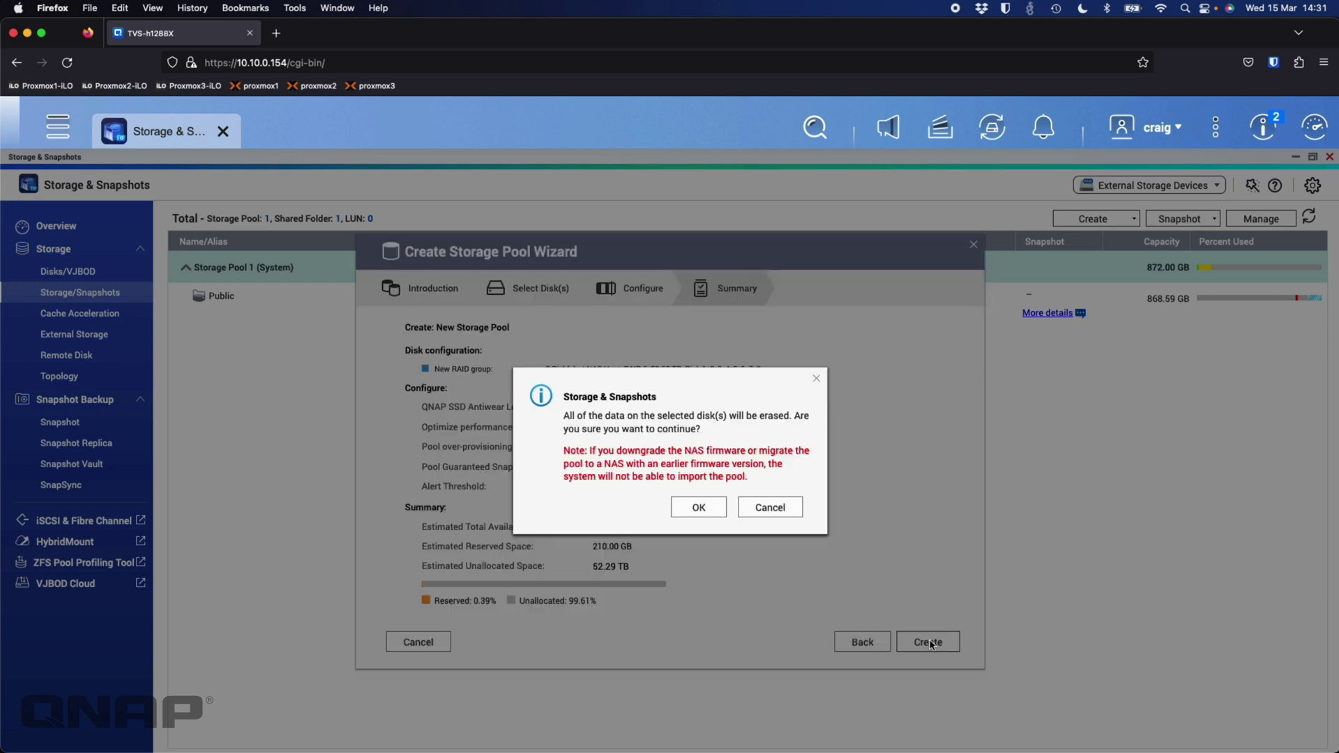
click(695, 507)
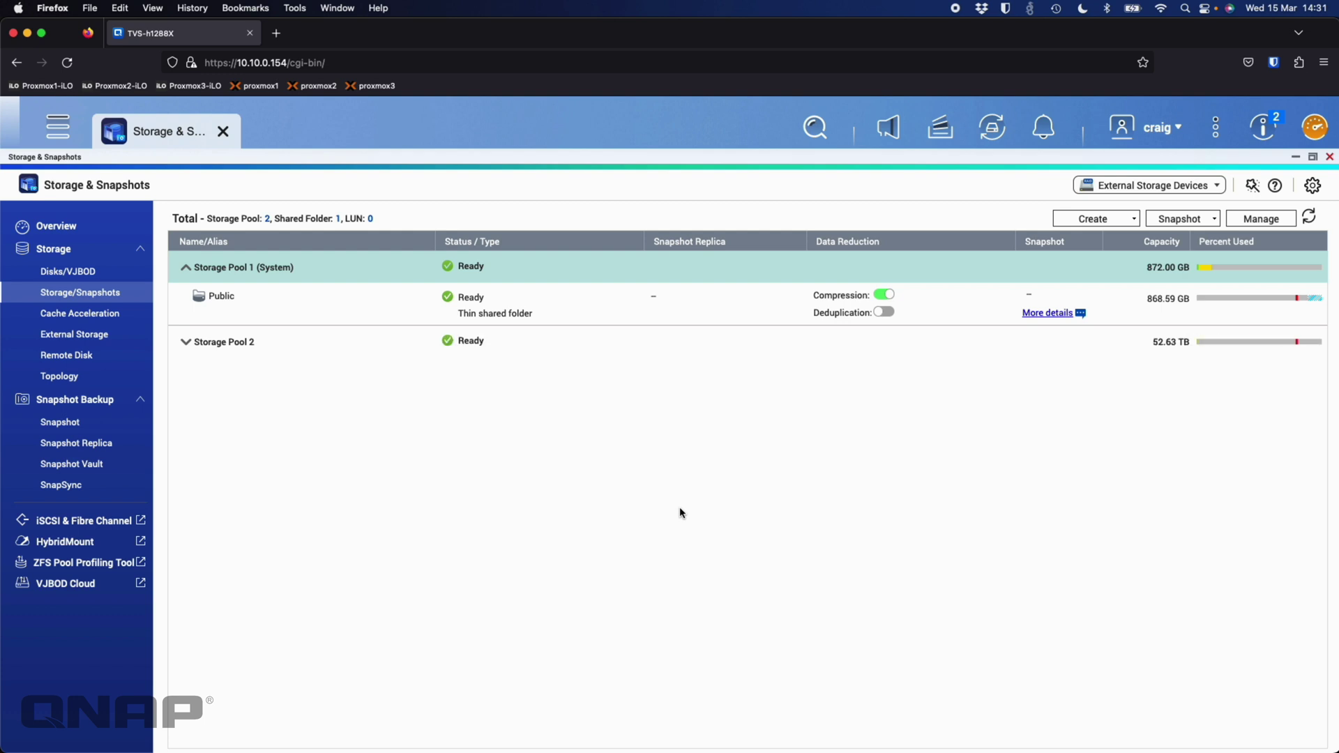
From Storage Pool 2's management view, choose Remove Pool in the Action list
click(764, 351)
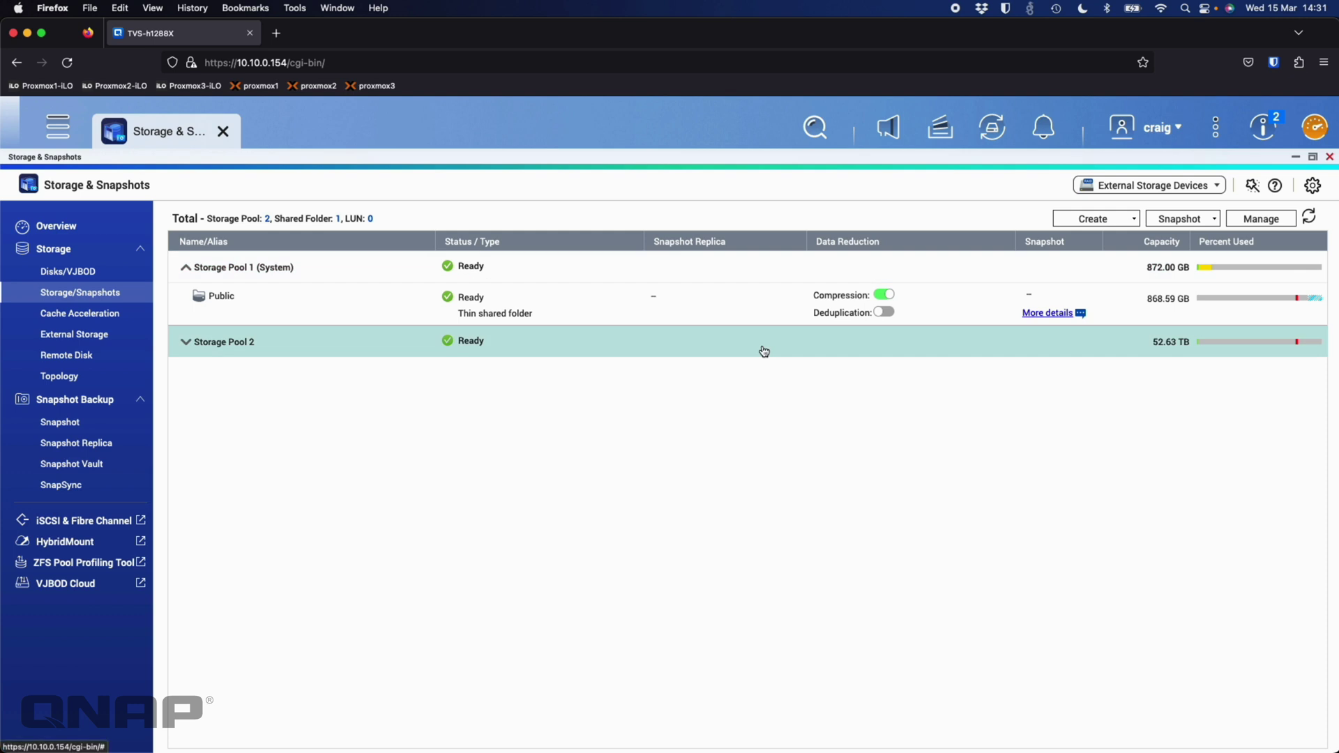
right_click(702, 345)
click(741, 426)
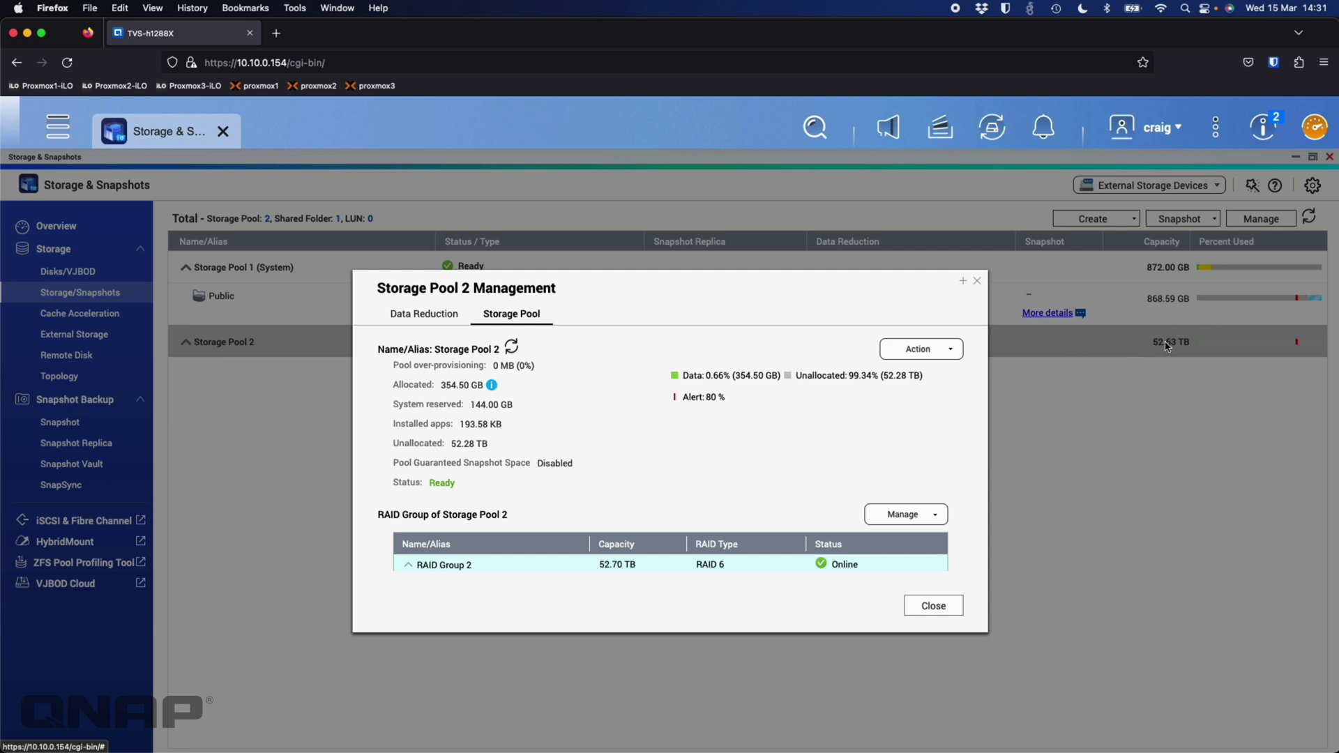
click(938, 350)
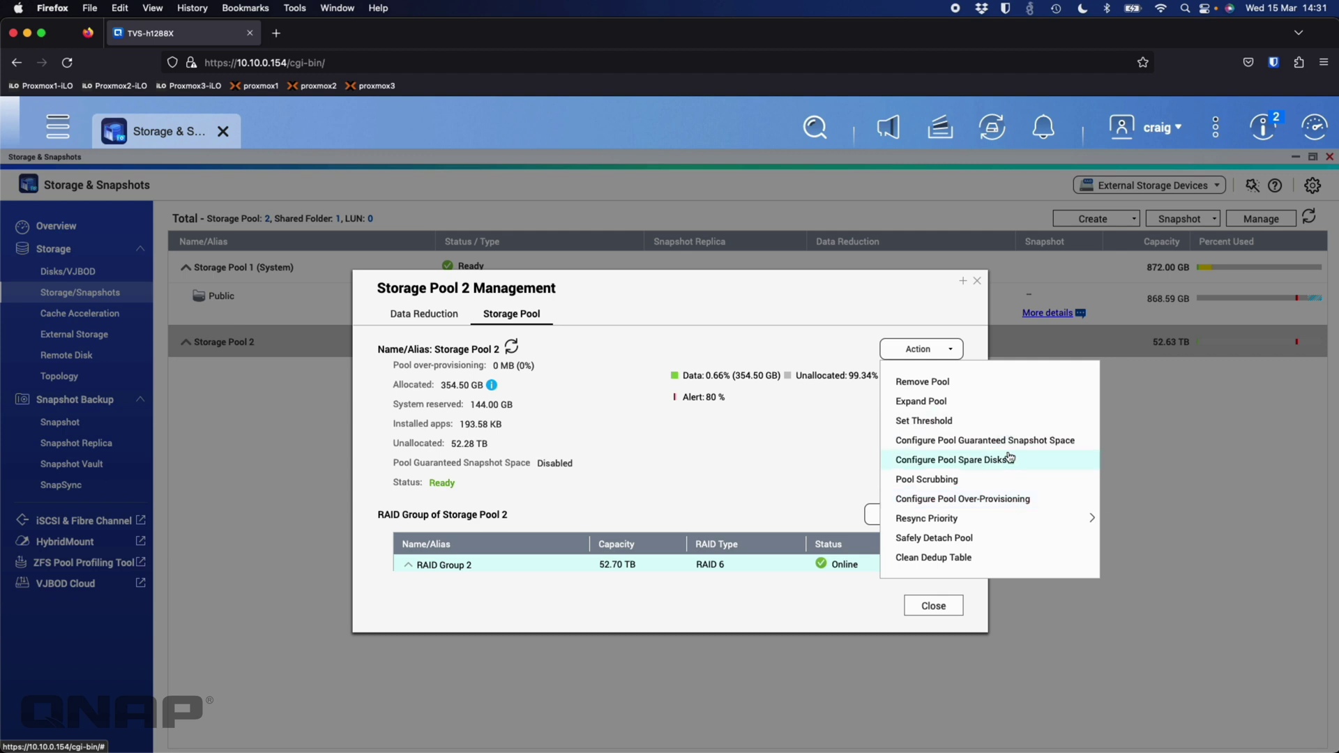
click(966, 383)
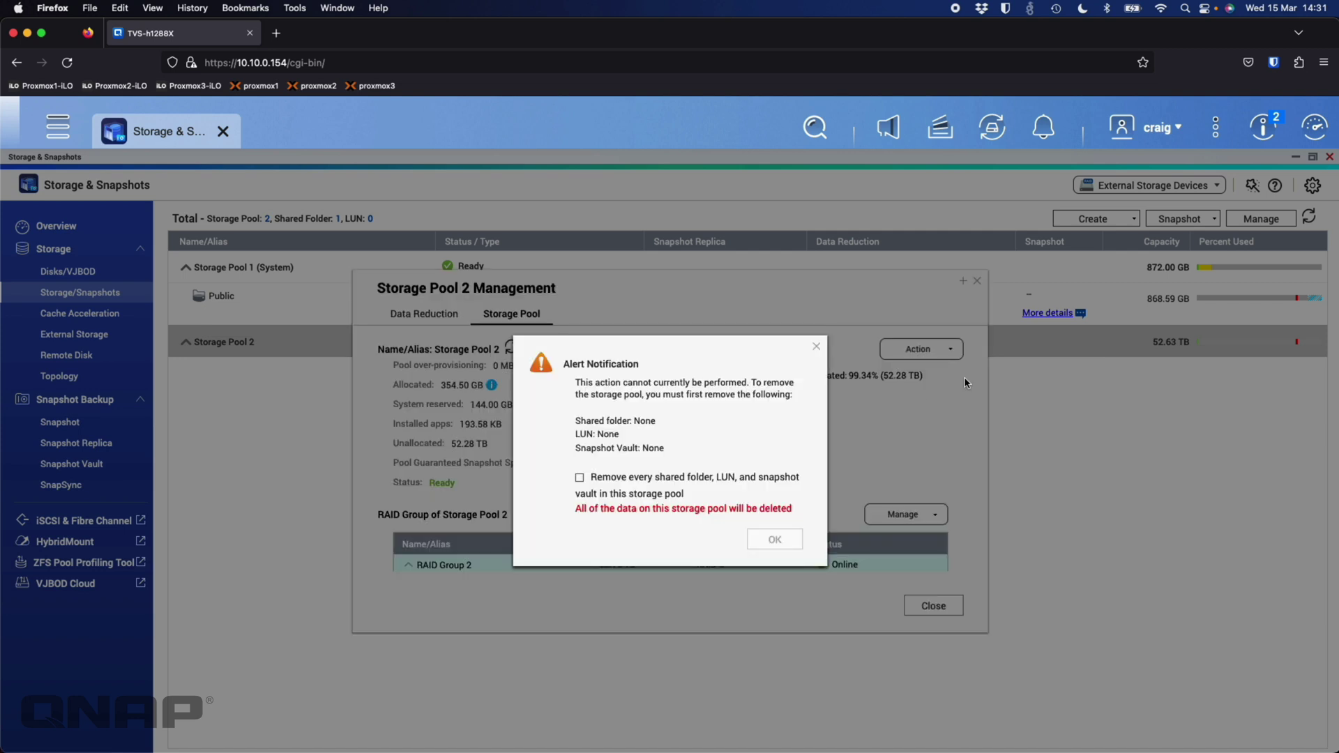
Agree to remove all data in Storage Pool 2 and authorize the deletion with the admin password
click(750, 541)
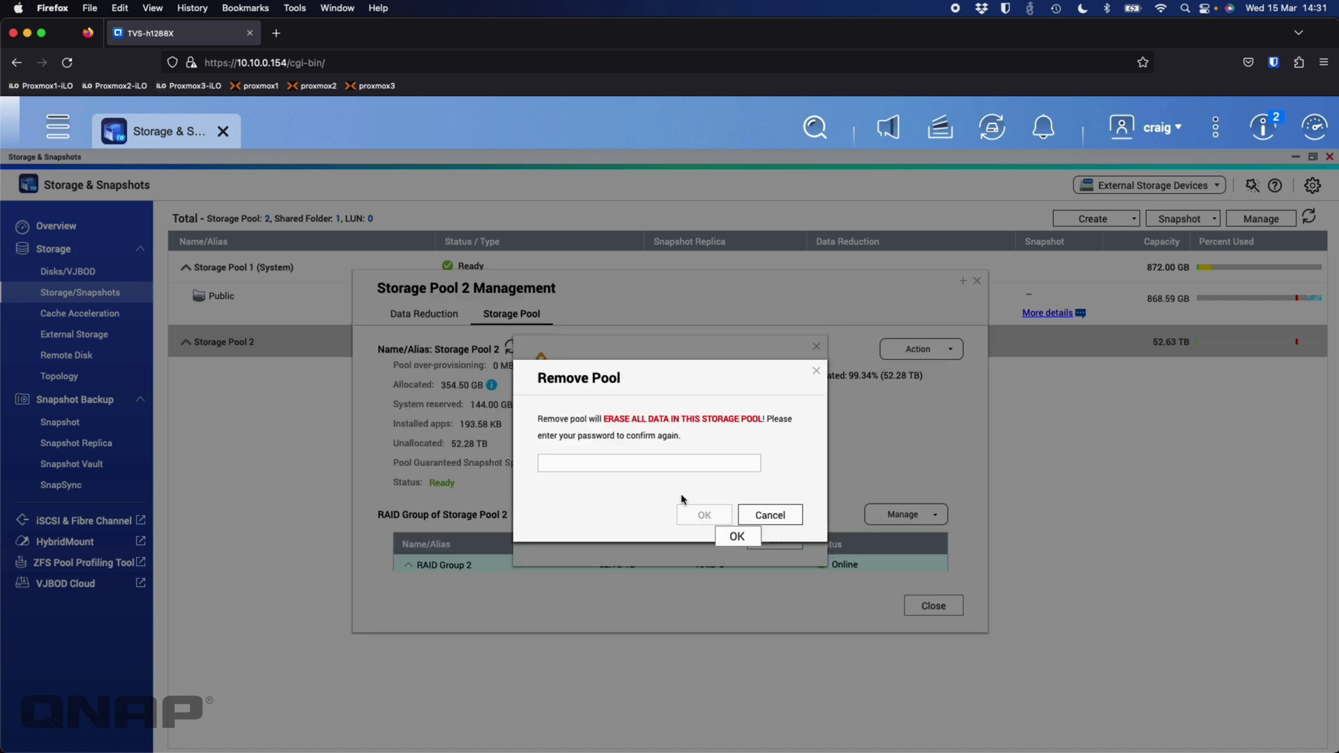
click(656, 461)
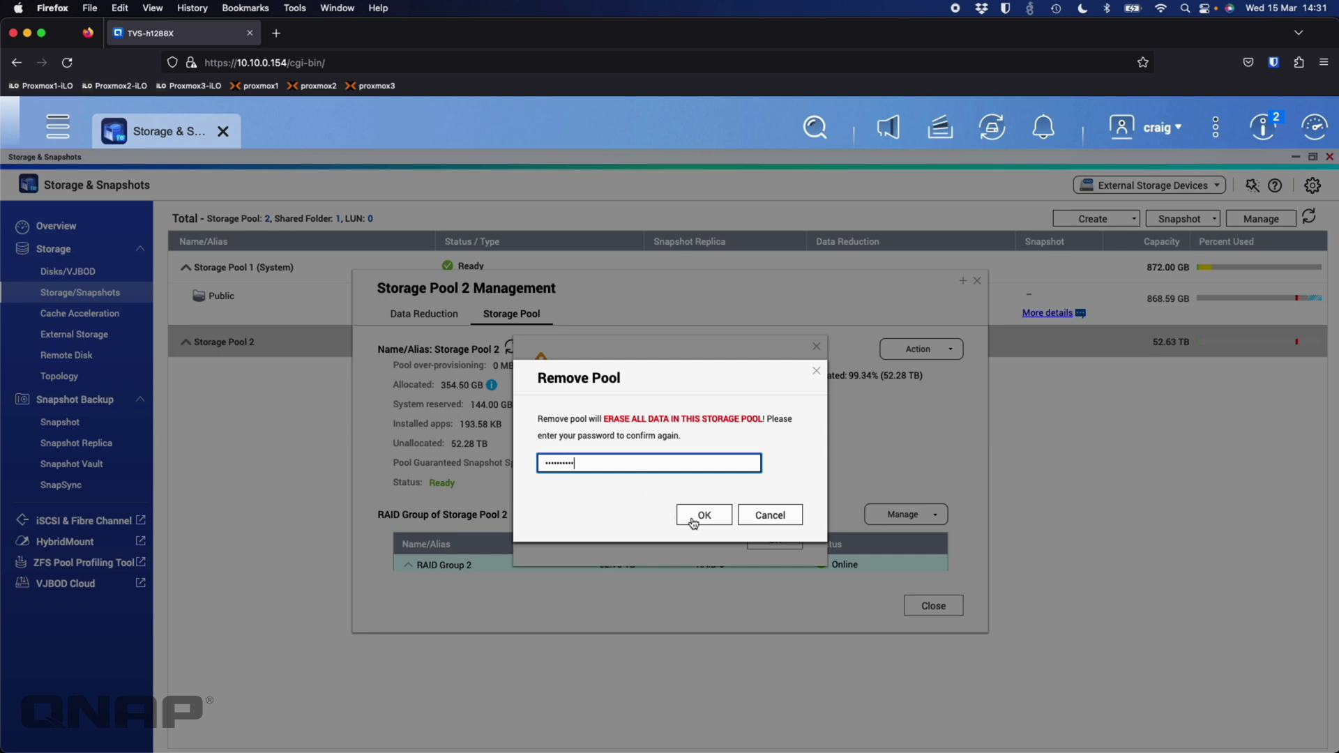
click(692, 516)
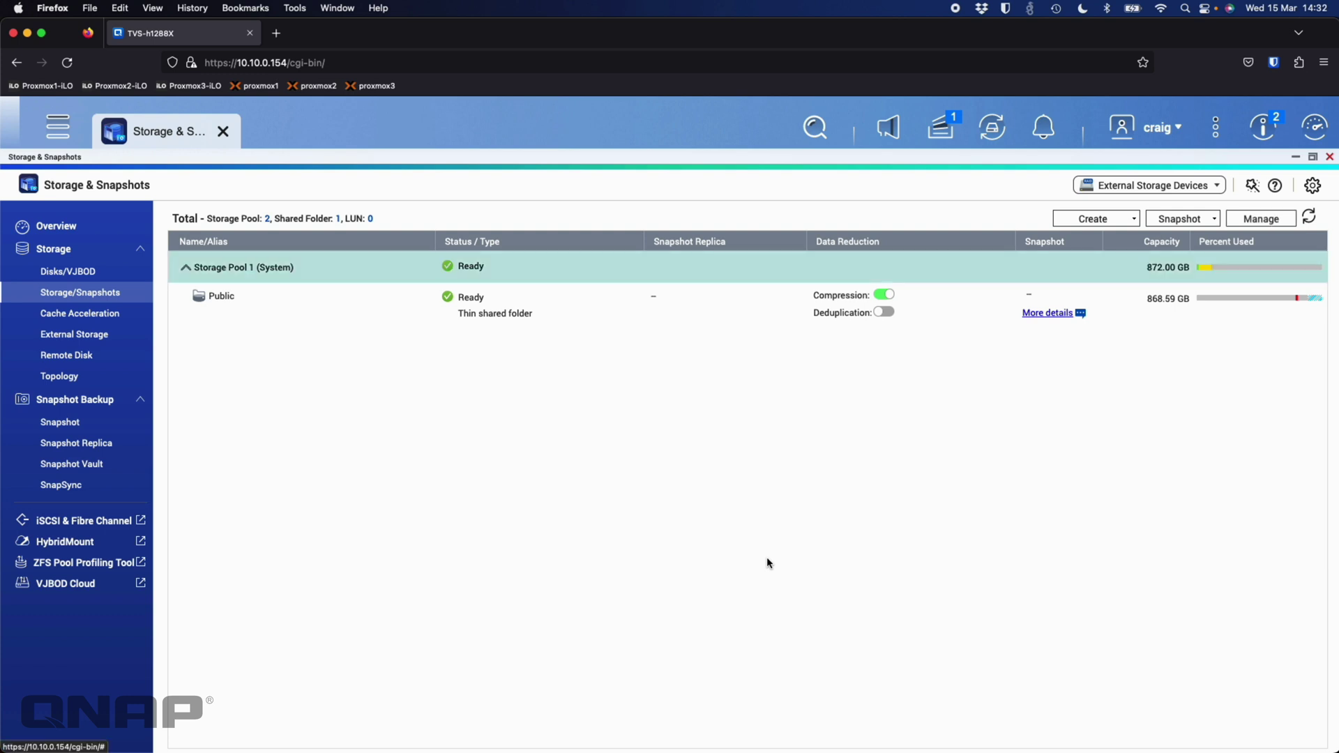
Start a new storage pool and select all eight available disks
click(1128, 220)
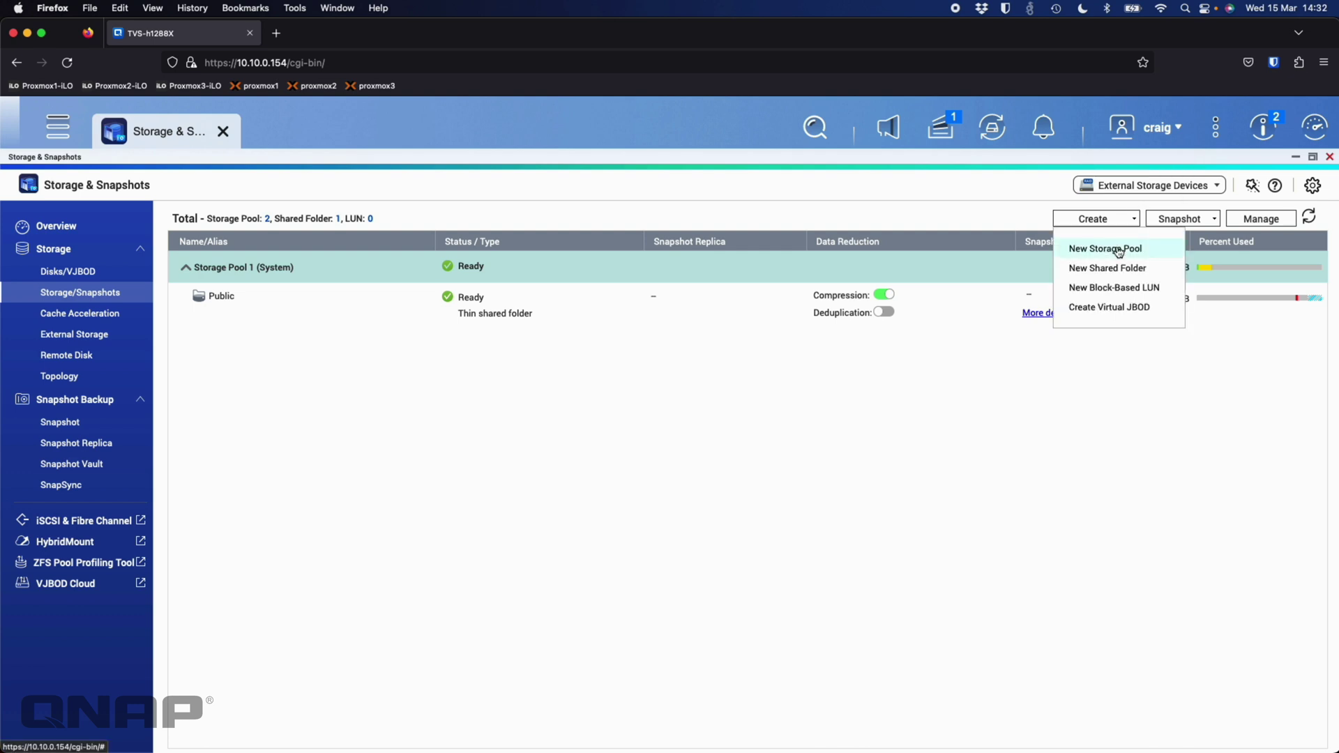
click(1115, 249)
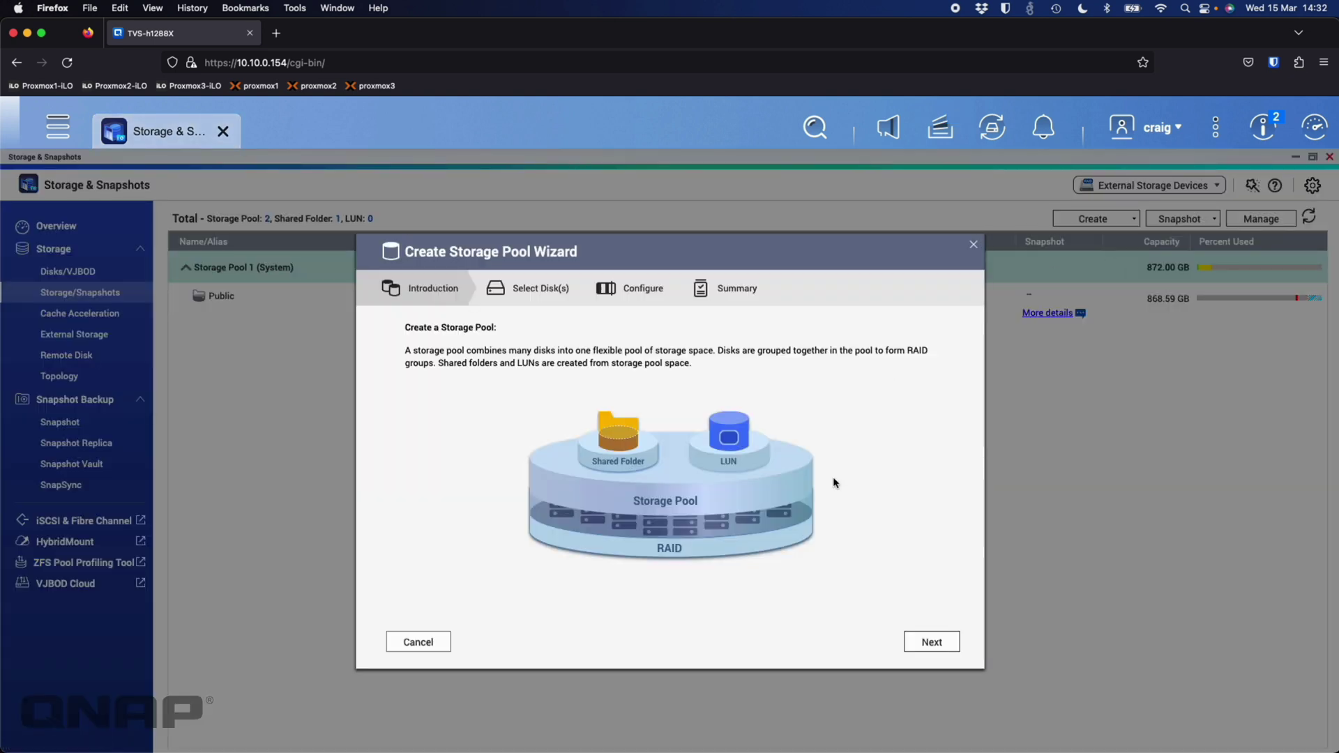
click(930, 642)
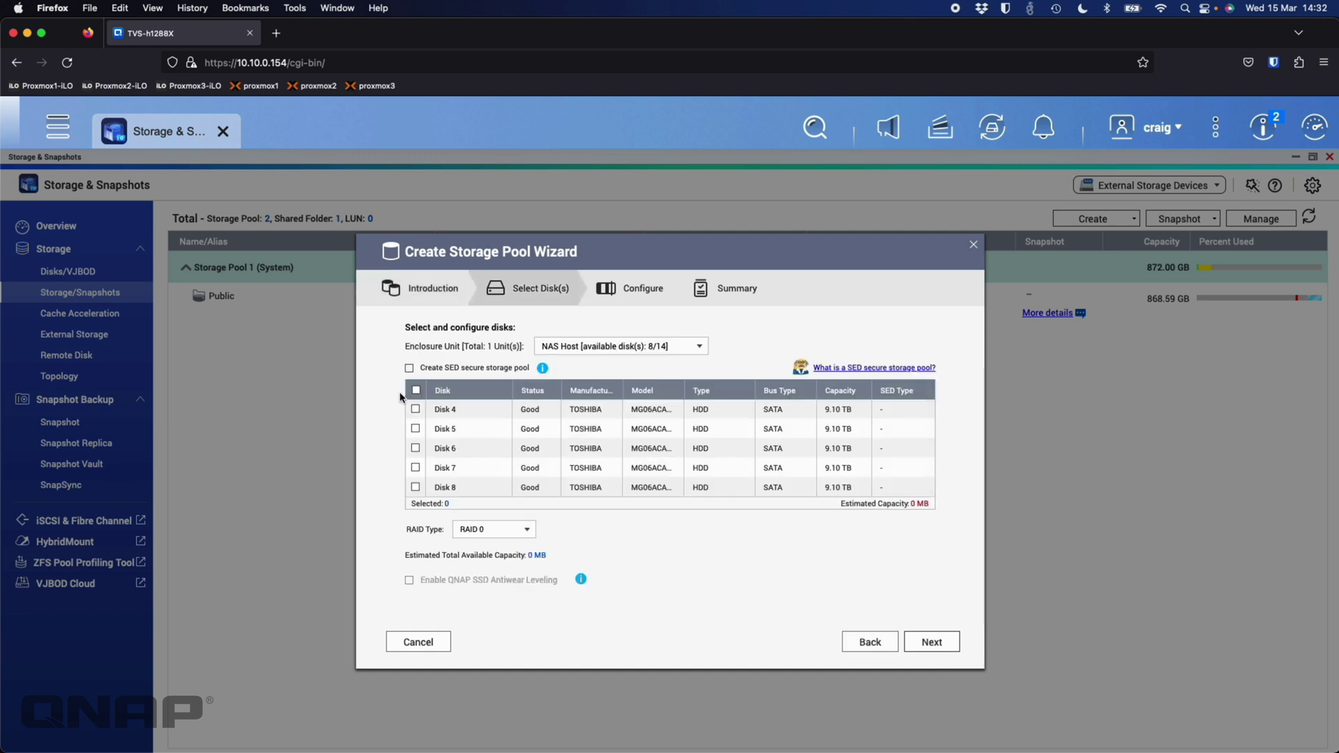
click(416, 390)
Set the RAID type to RAID 50 with 2 sub-arrays and advance to the Configure step
click(499, 533)
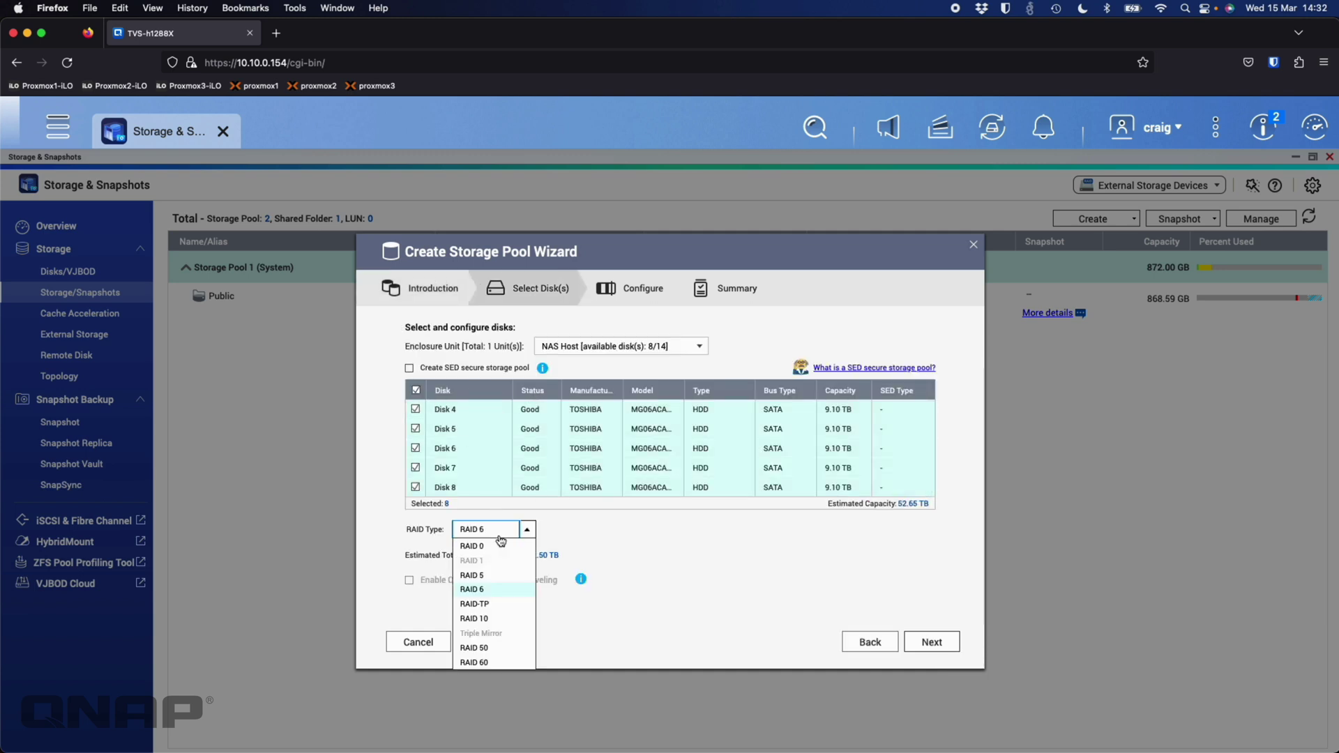
click(489, 650)
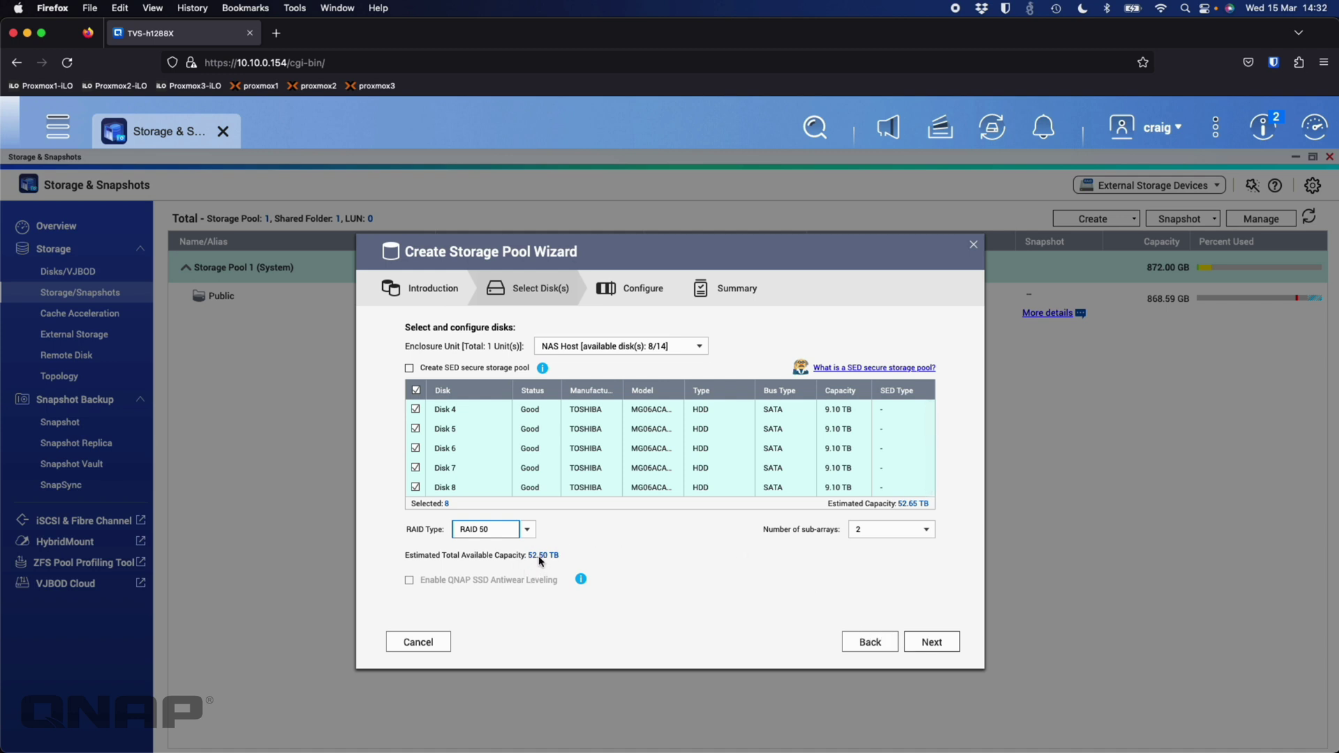
click(527, 529)
click(490, 600)
click(526, 531)
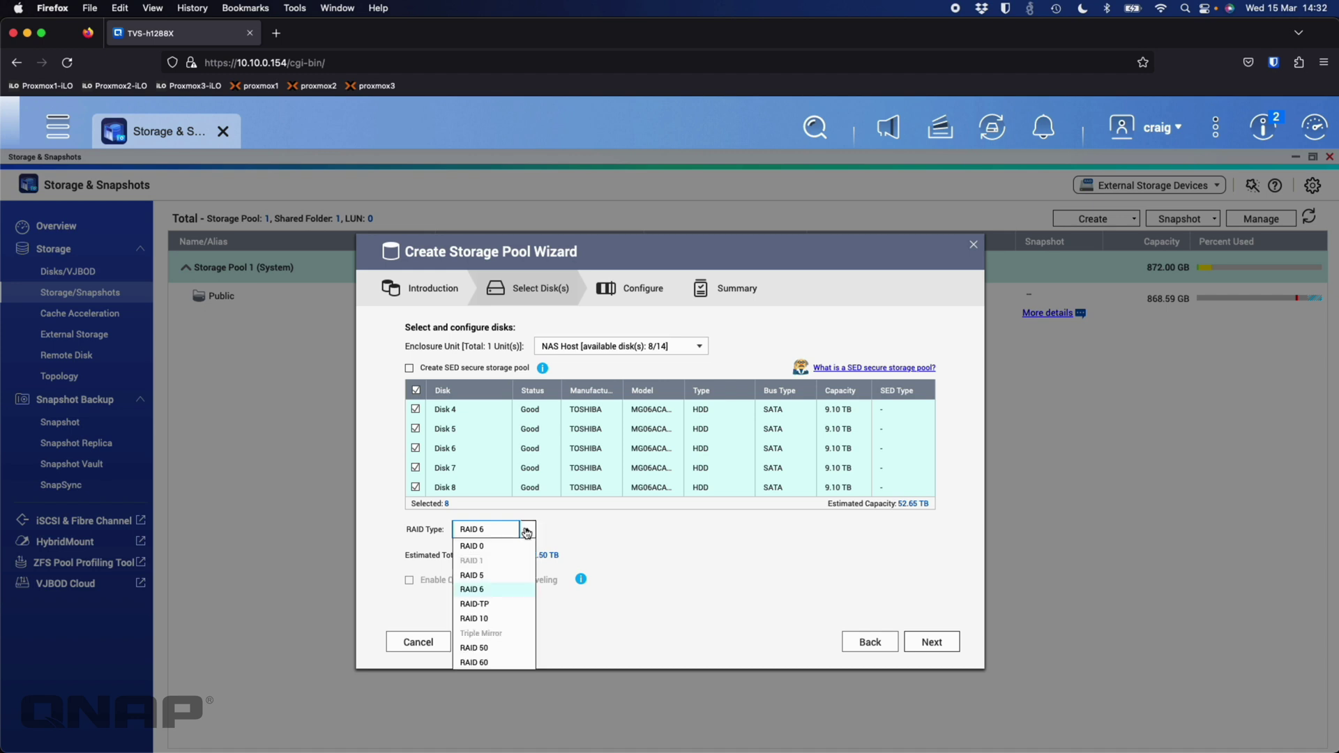
click(495, 648)
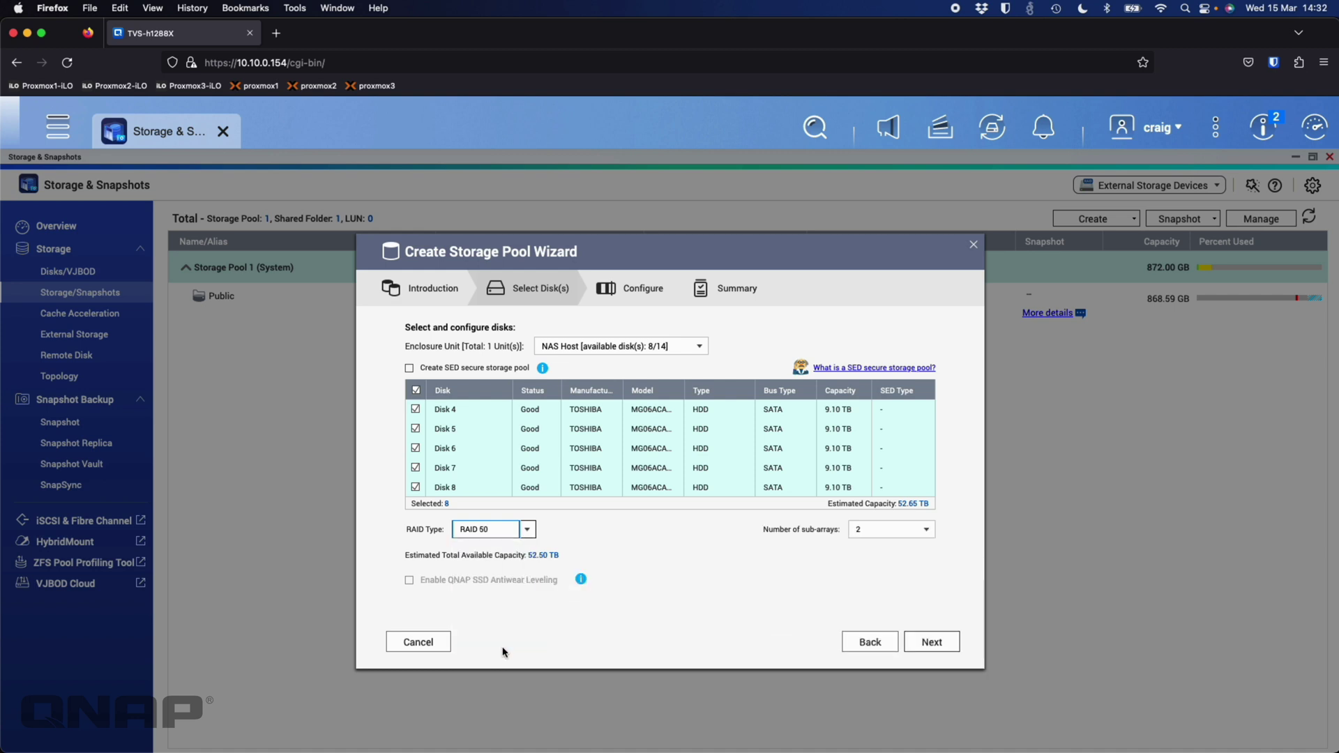
click(932, 642)
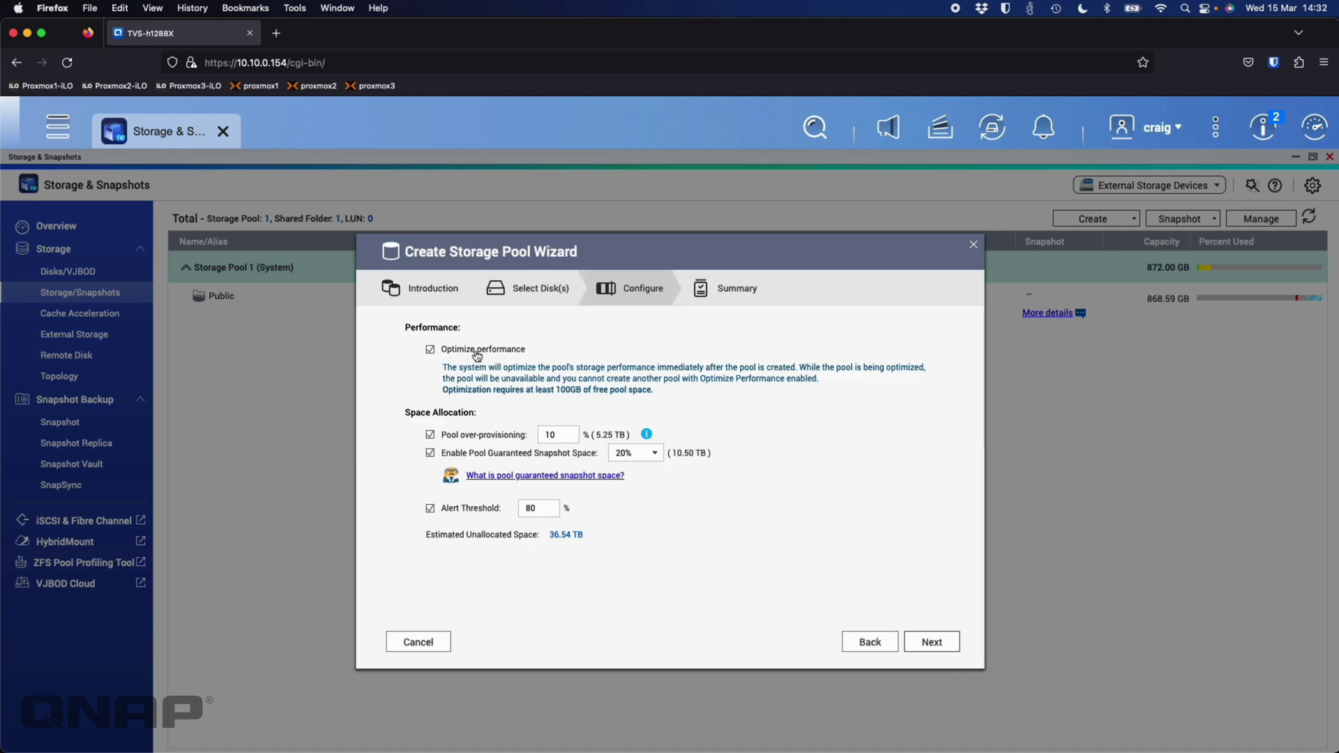
Disable performance optimization, pool over-provisioning and guaranteed snapshot space, then create the RAID 50 pool
click(477, 356)
click(471, 436)
click(473, 454)
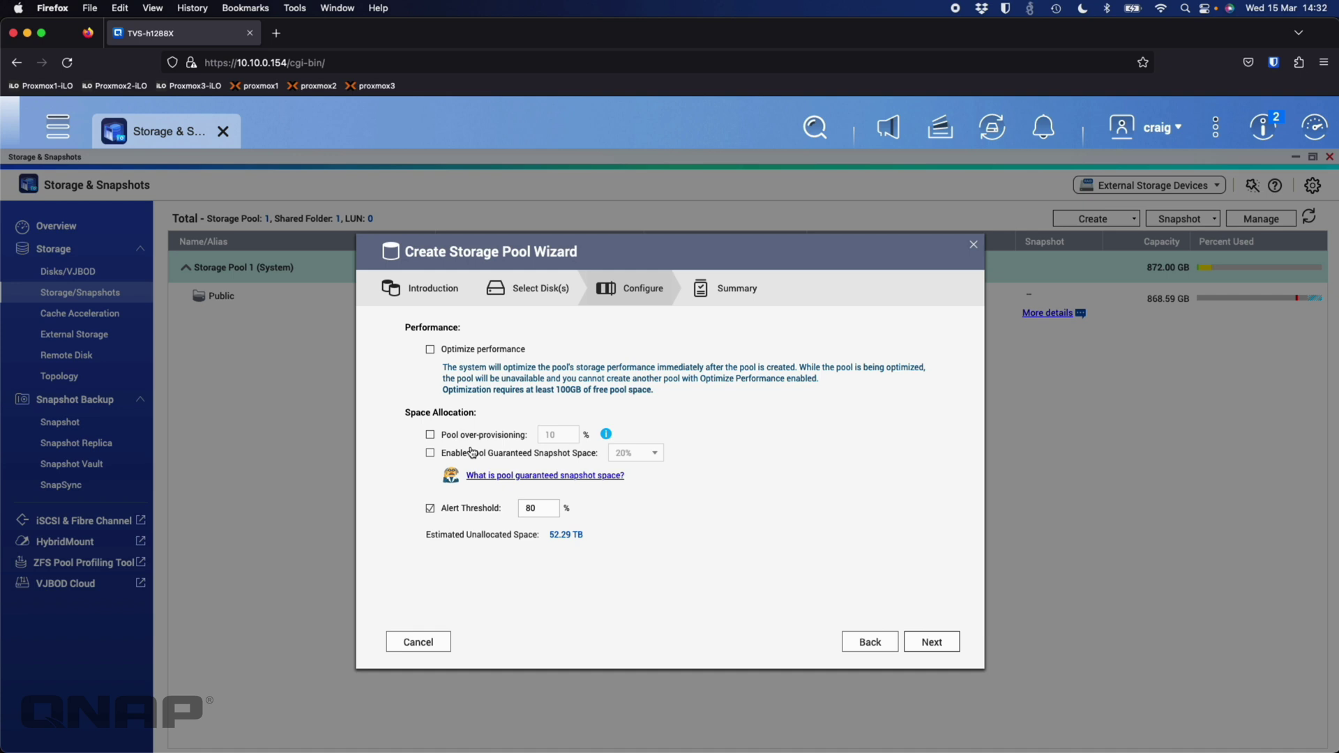
click(922, 654)
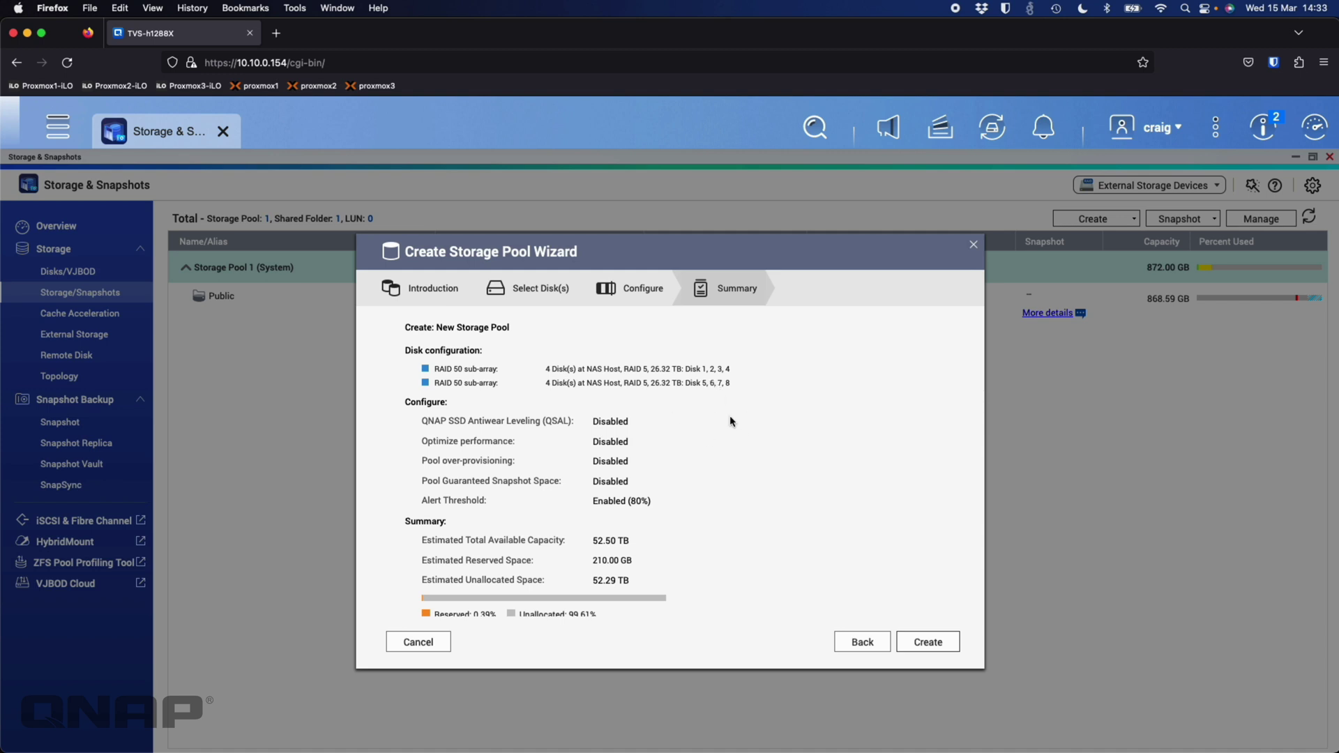
click(926, 641)
click(700, 509)
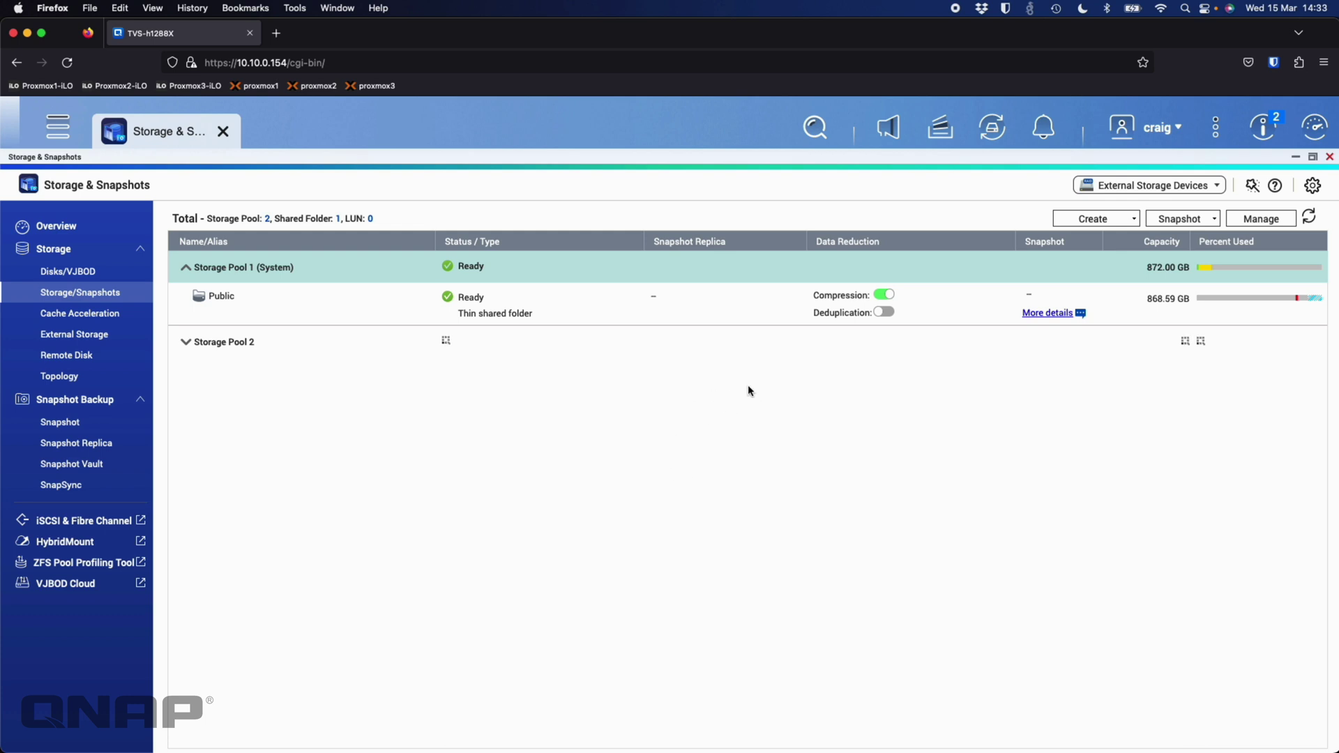
click(721, 343)
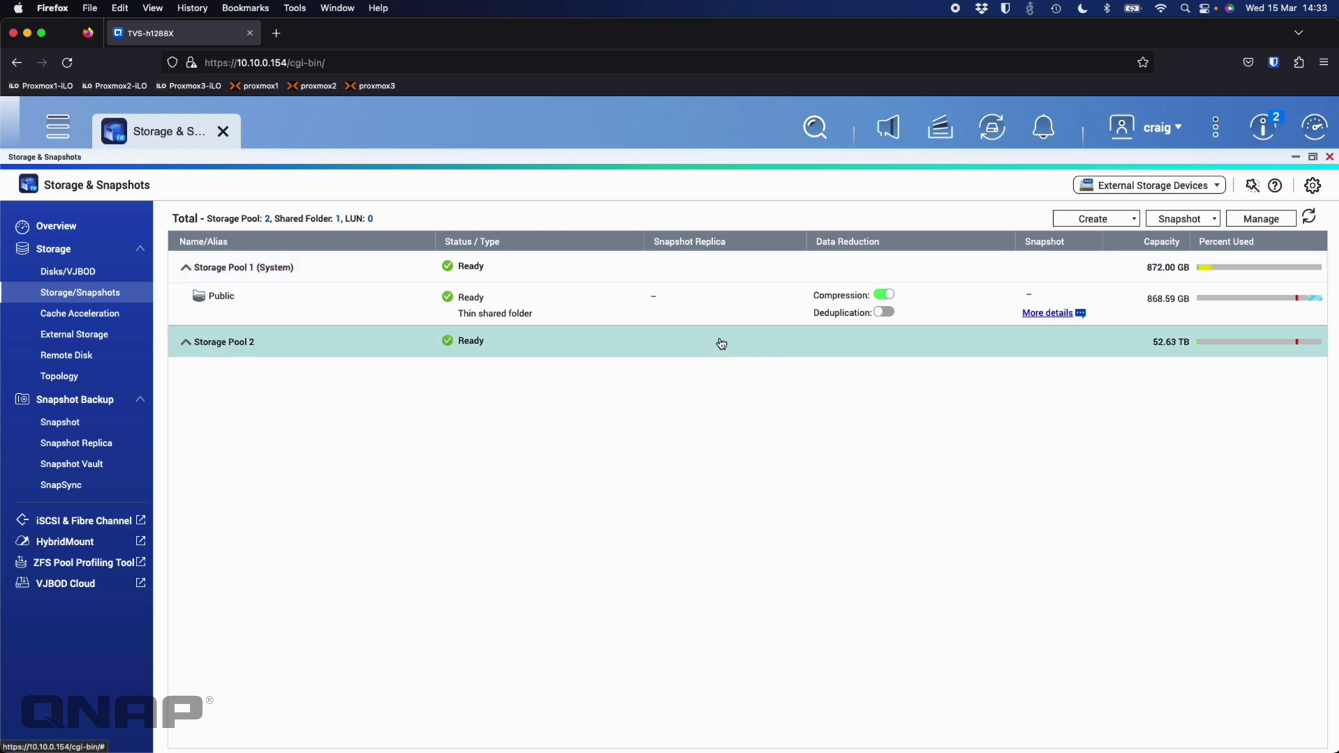
right_click(721, 343)
click(761, 428)
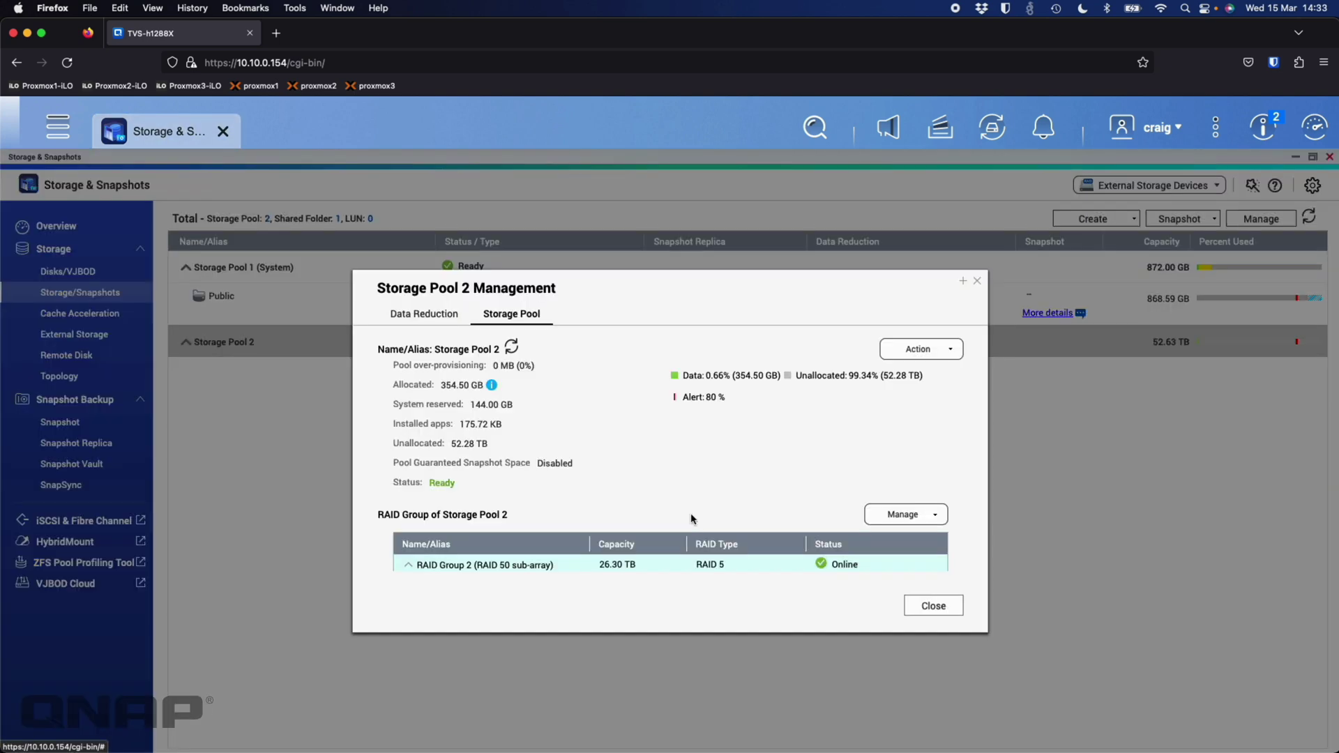
scroll(690, 519, down, 3)
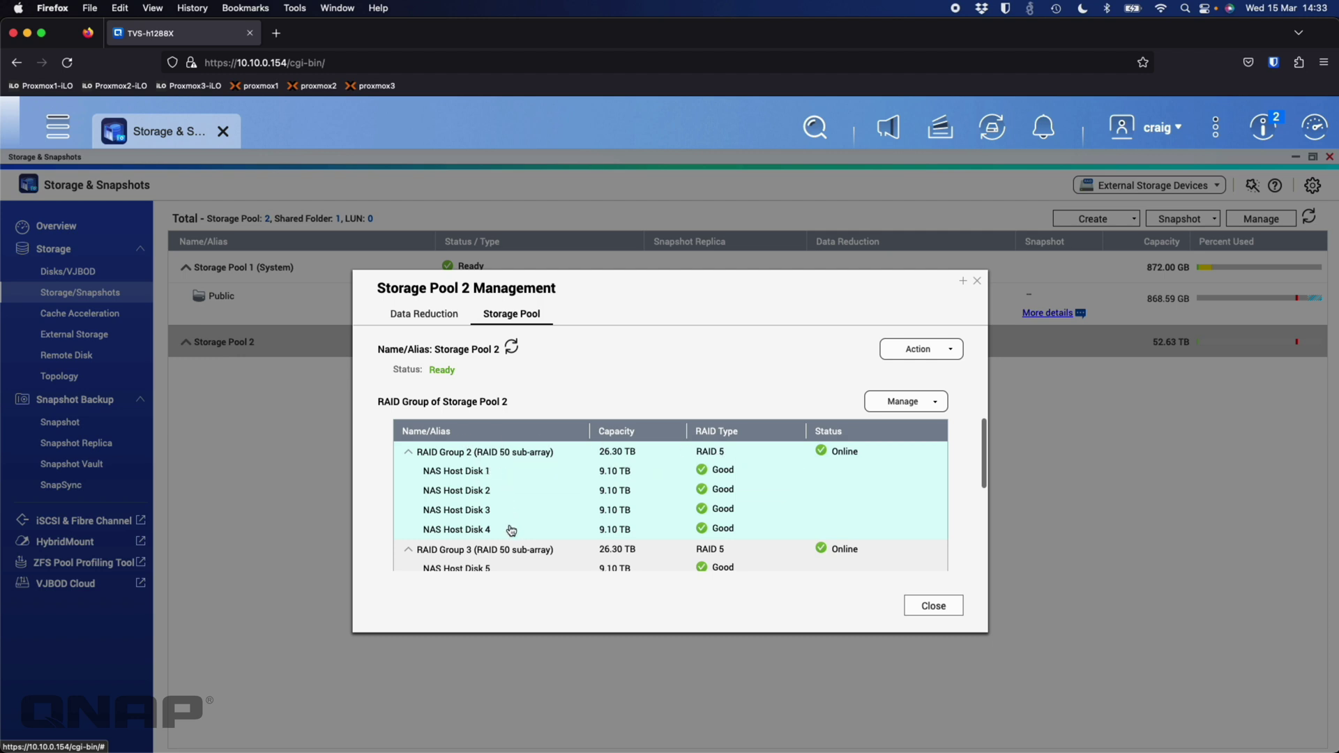
scroll(651, 458, down, 2)
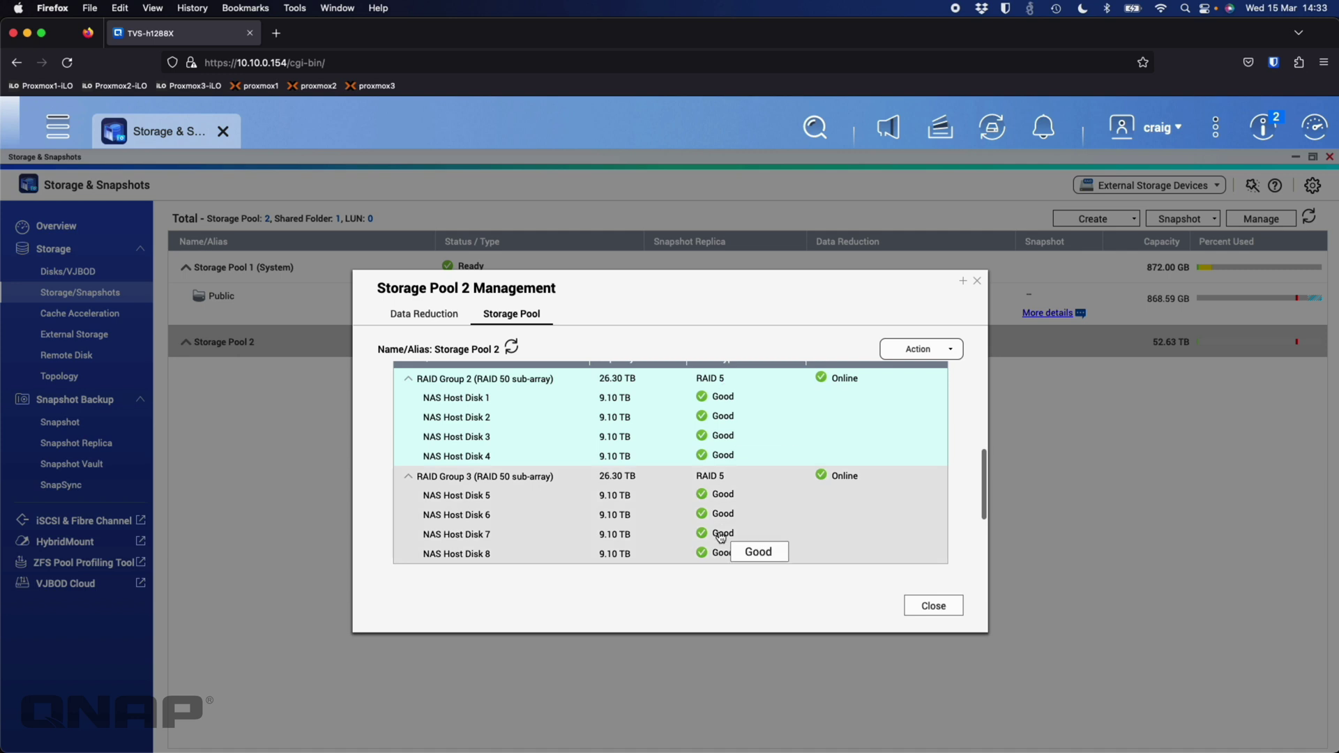
scroll(720, 537, down, 3)
scroll(756, 433, up, 5)
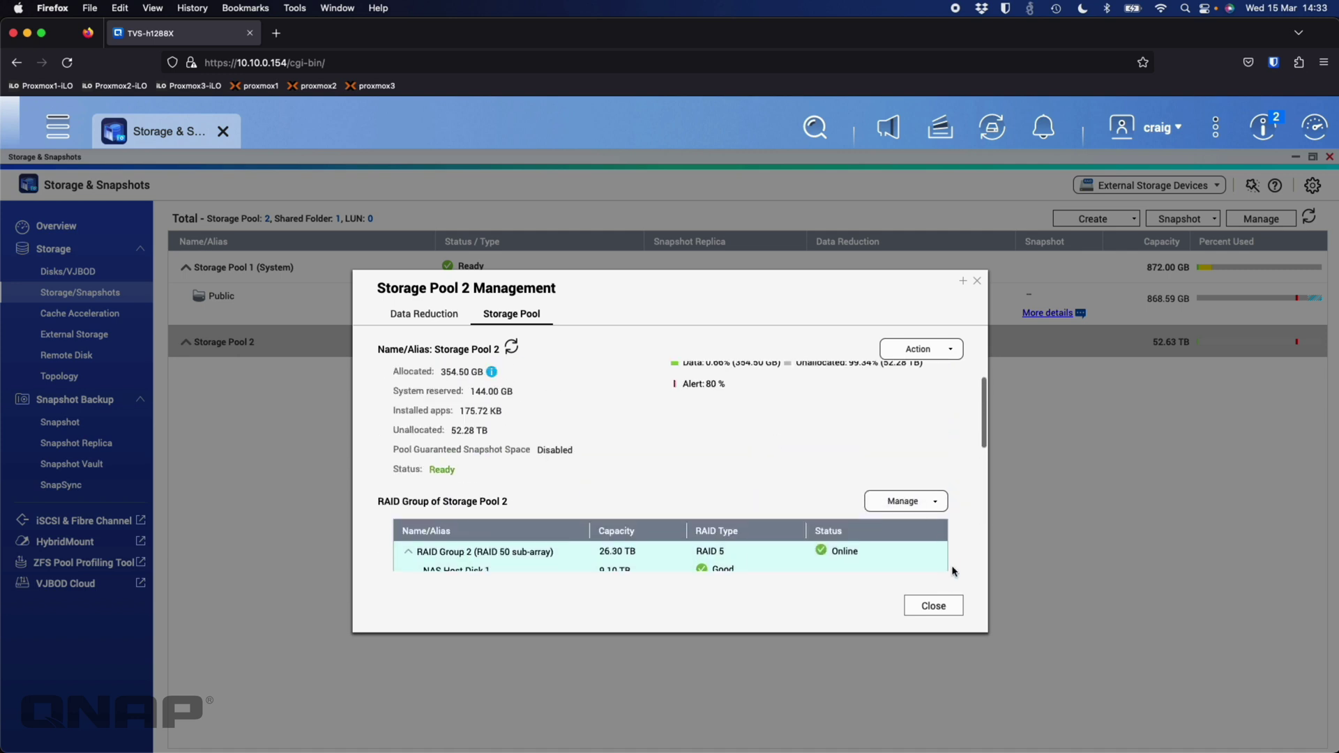
click(934, 606)
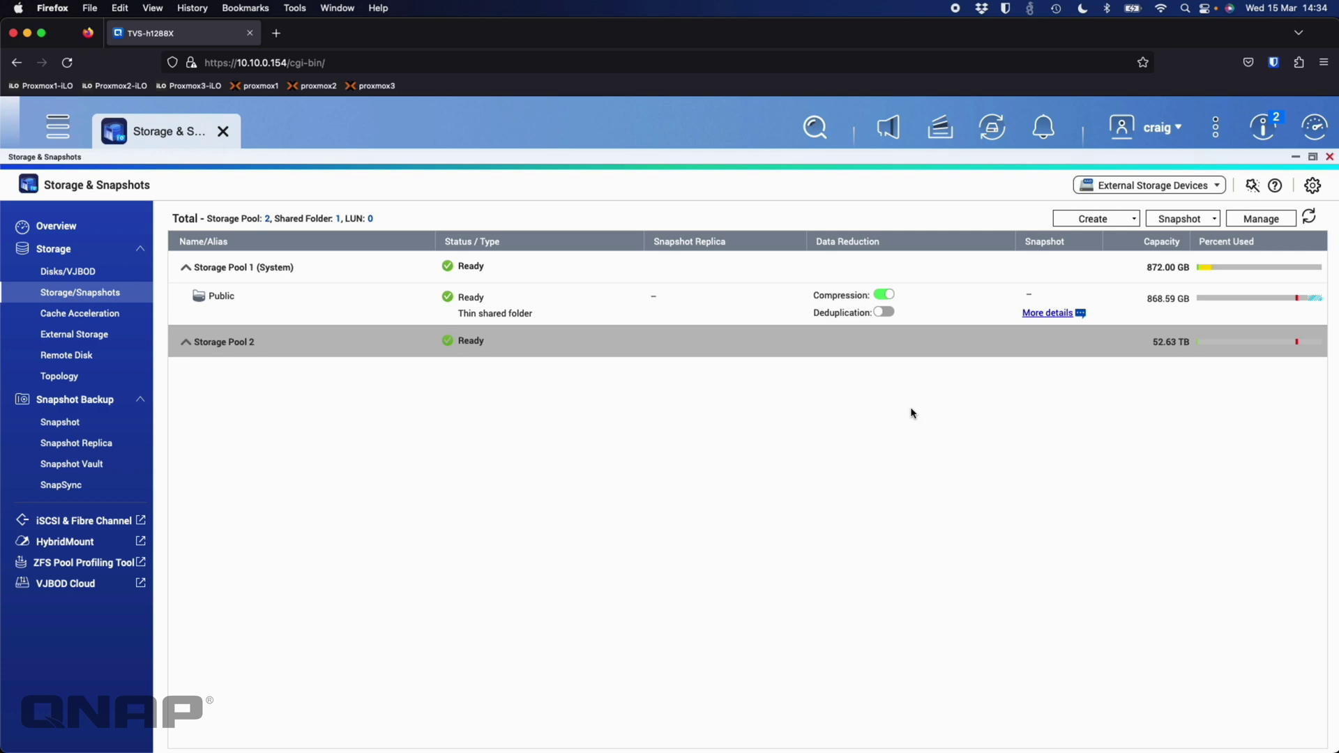
Open Storage Pool 2's guaranteed snapshot space settings from its management view
click(908, 349)
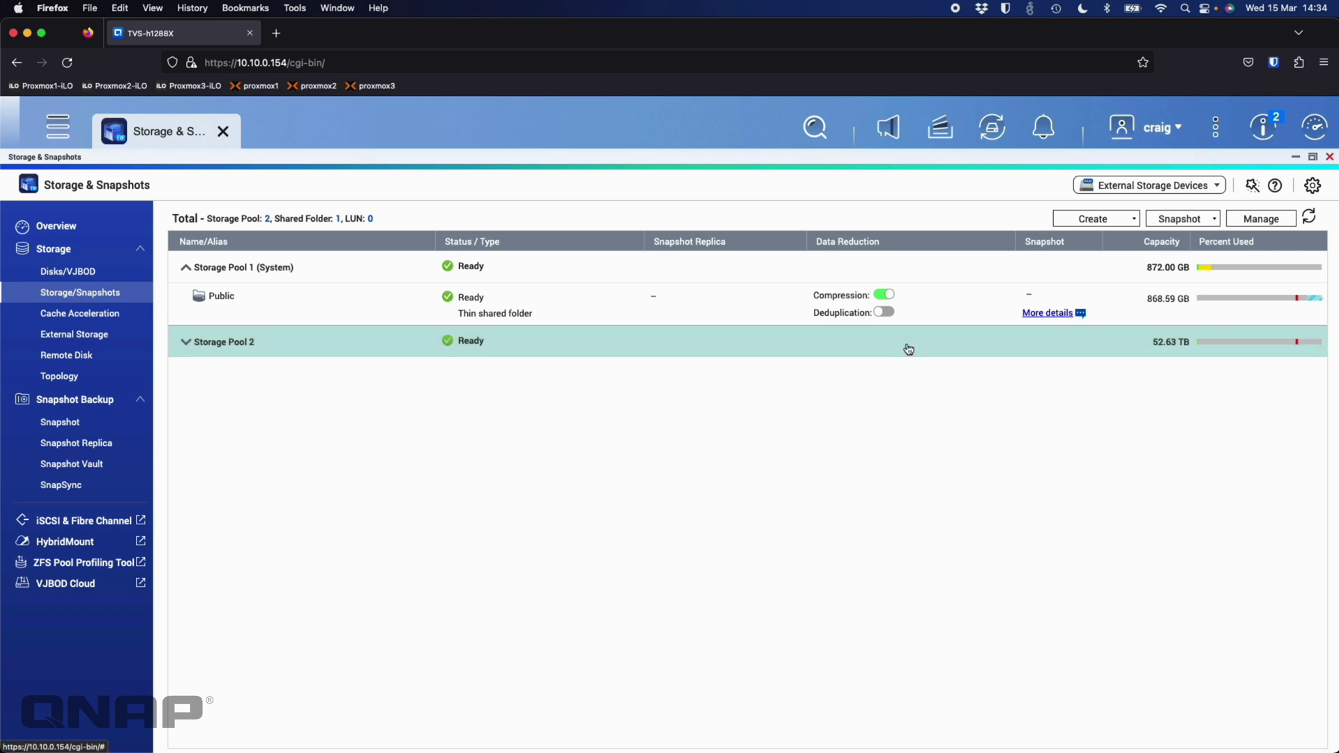
right_click(907, 348)
click(941, 429)
scroll(941, 427, down, 1)
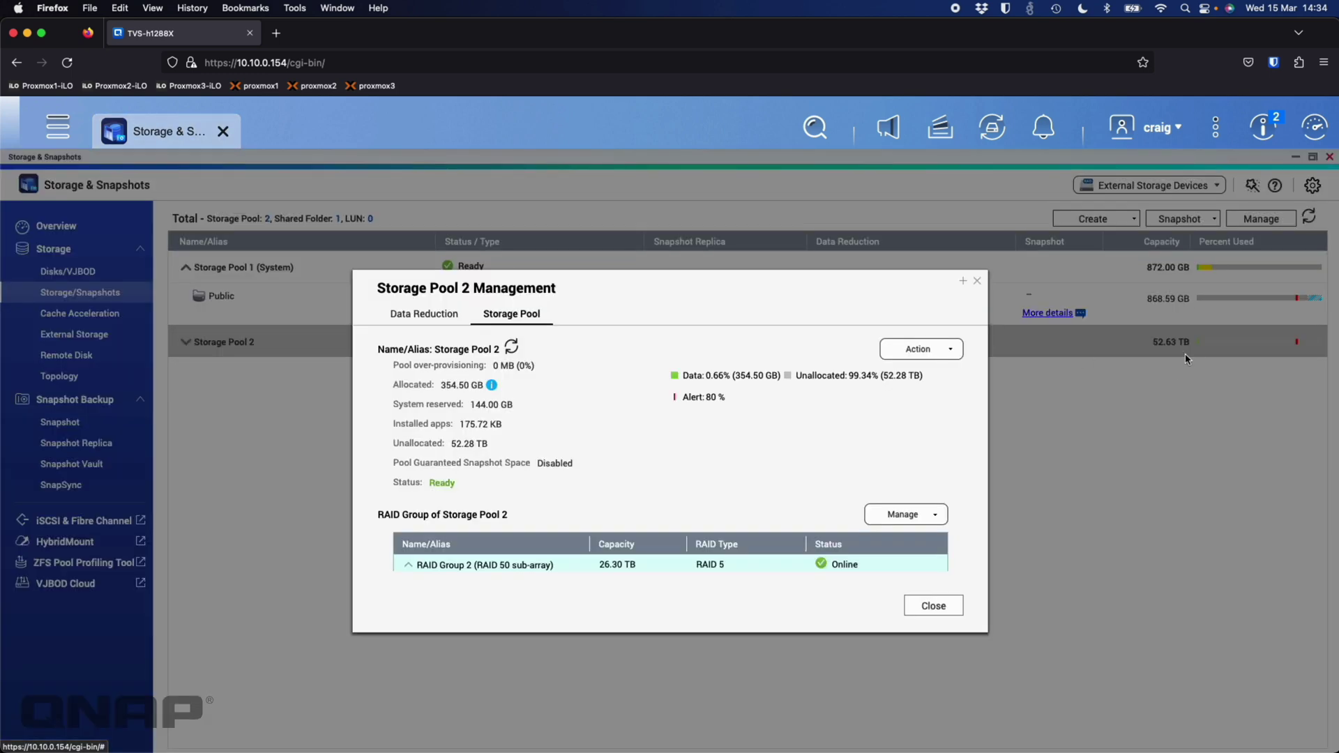
click(953, 354)
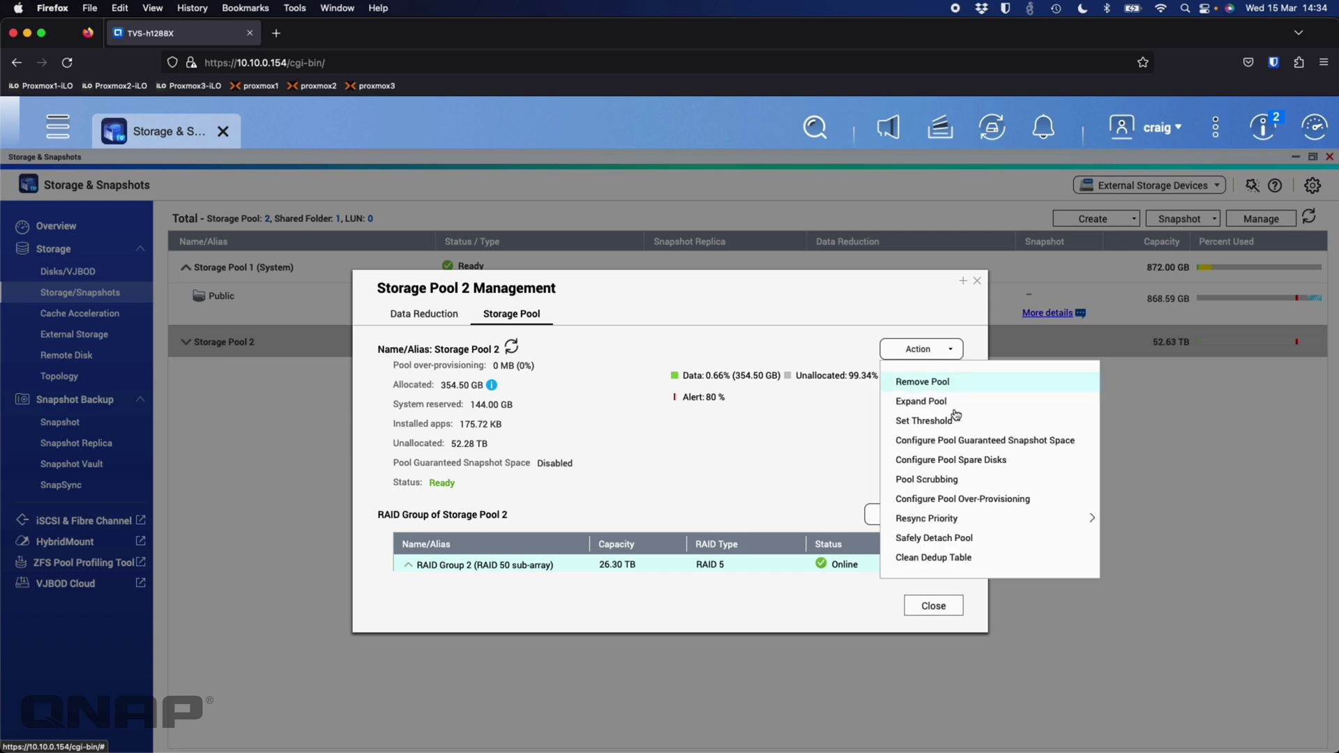
click(980, 443)
Enable 20% guaranteed snapshot space, then close management and refresh the storage pool list
click(645, 407)
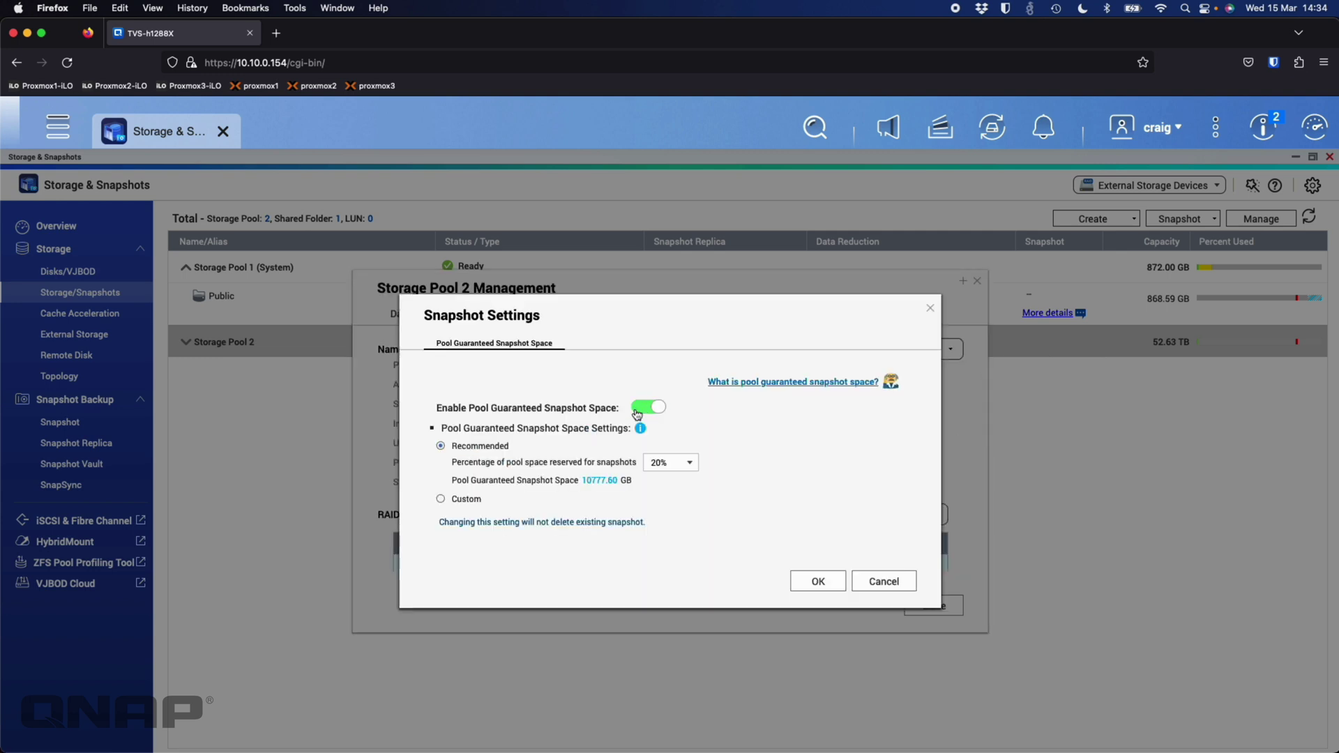
click(811, 584)
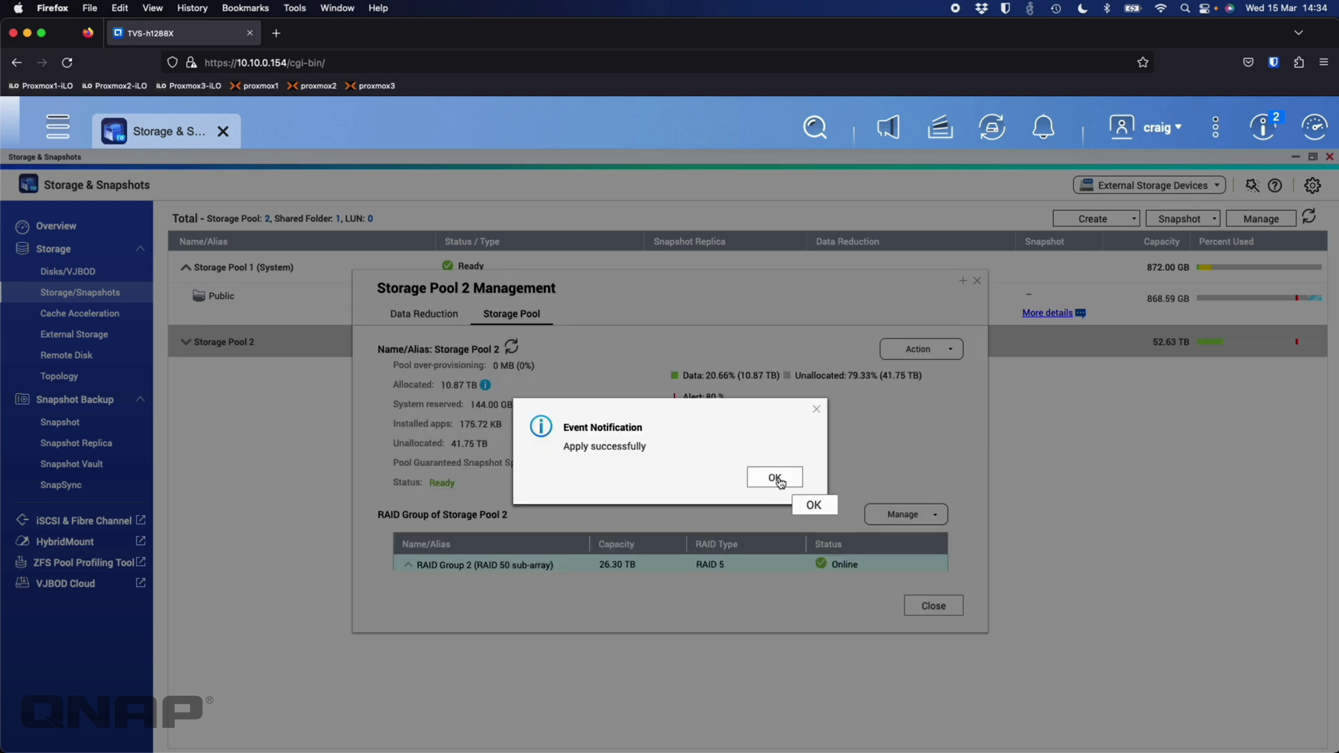
click(774, 477)
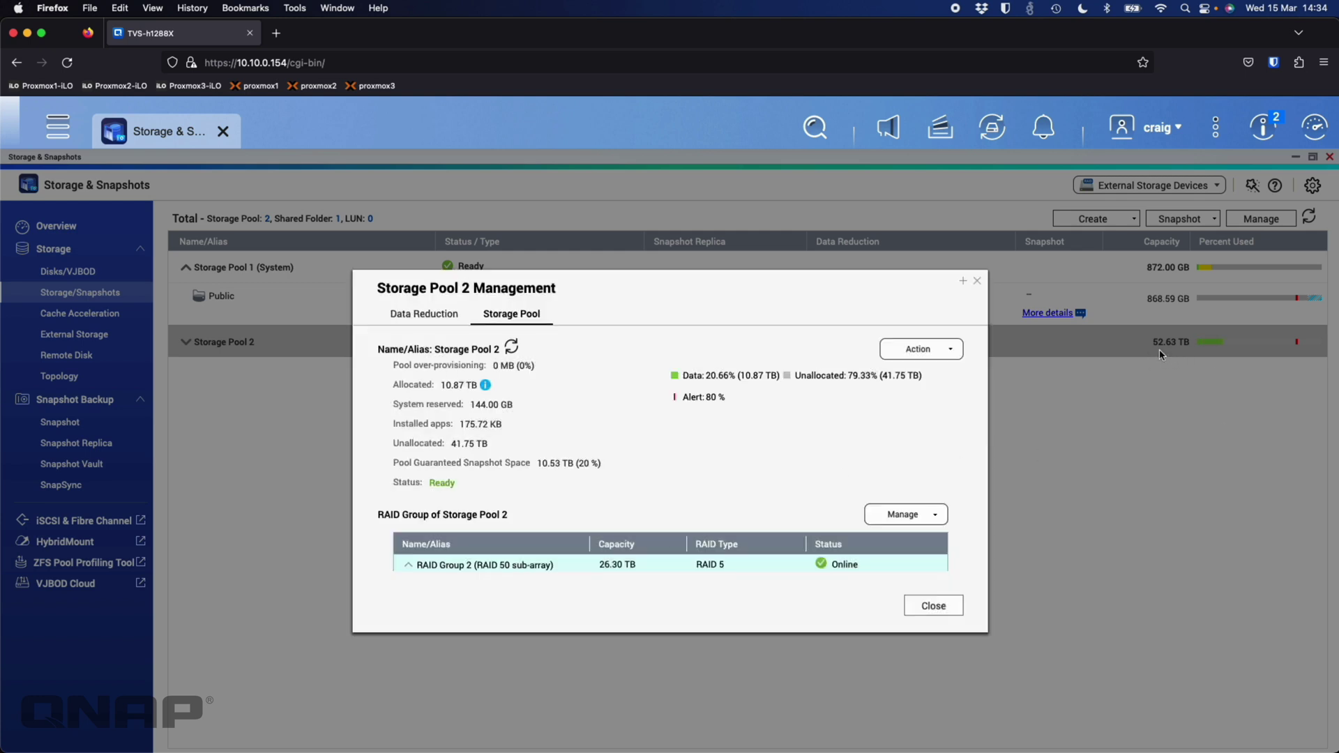
click(932, 605)
mouse_move(1206, 346)
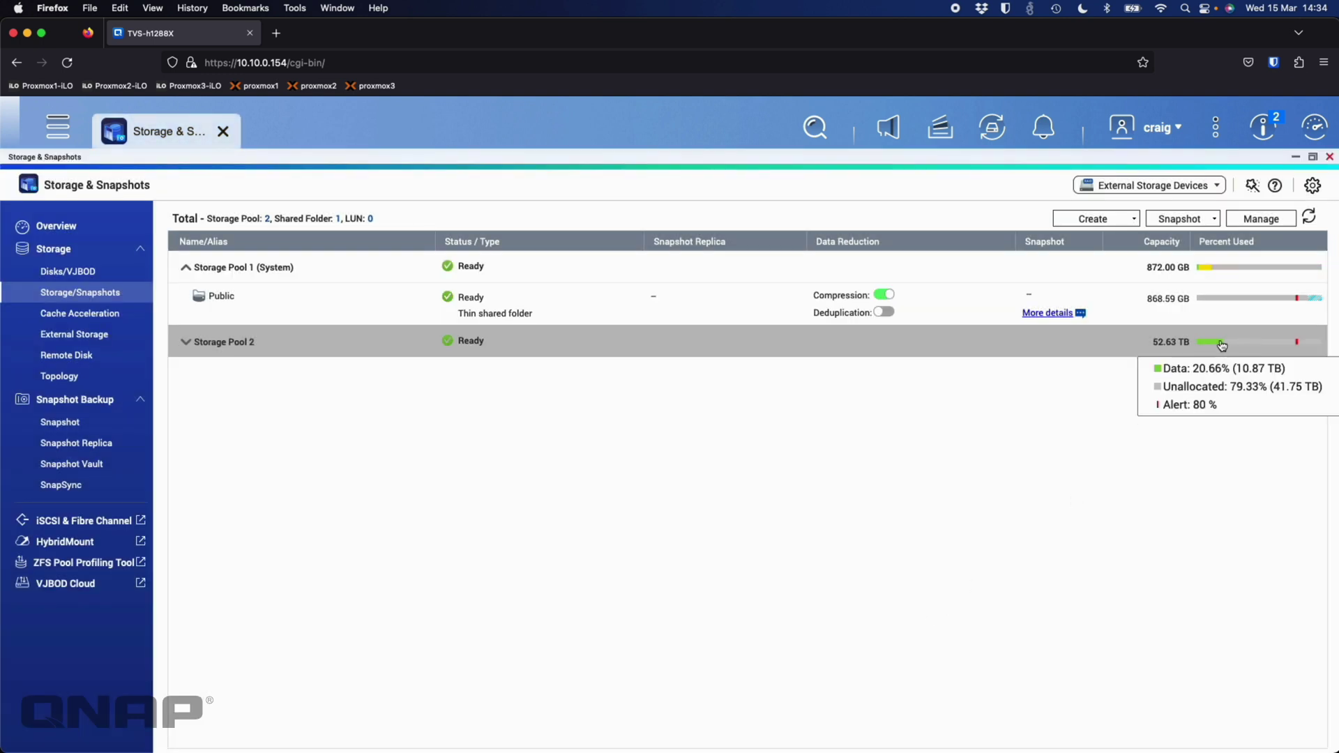
click(1310, 218)
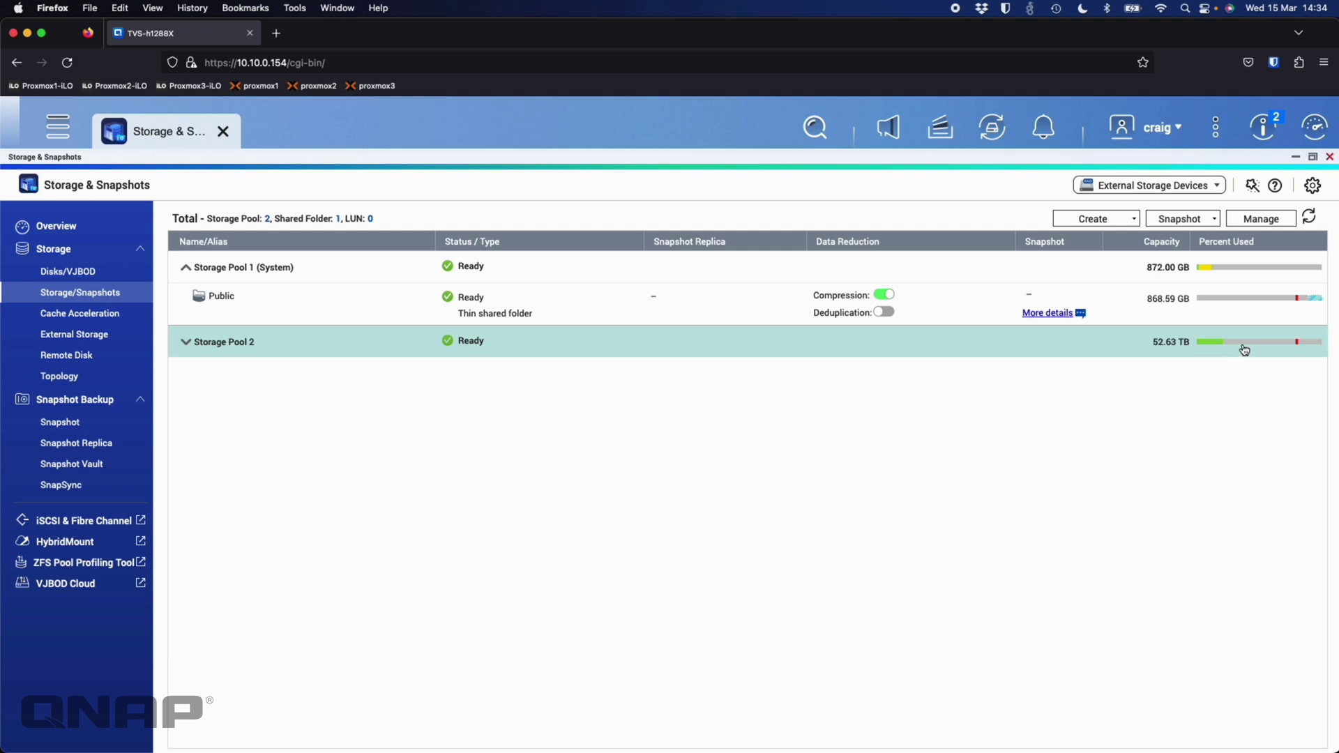
mouse_move(1237, 346)
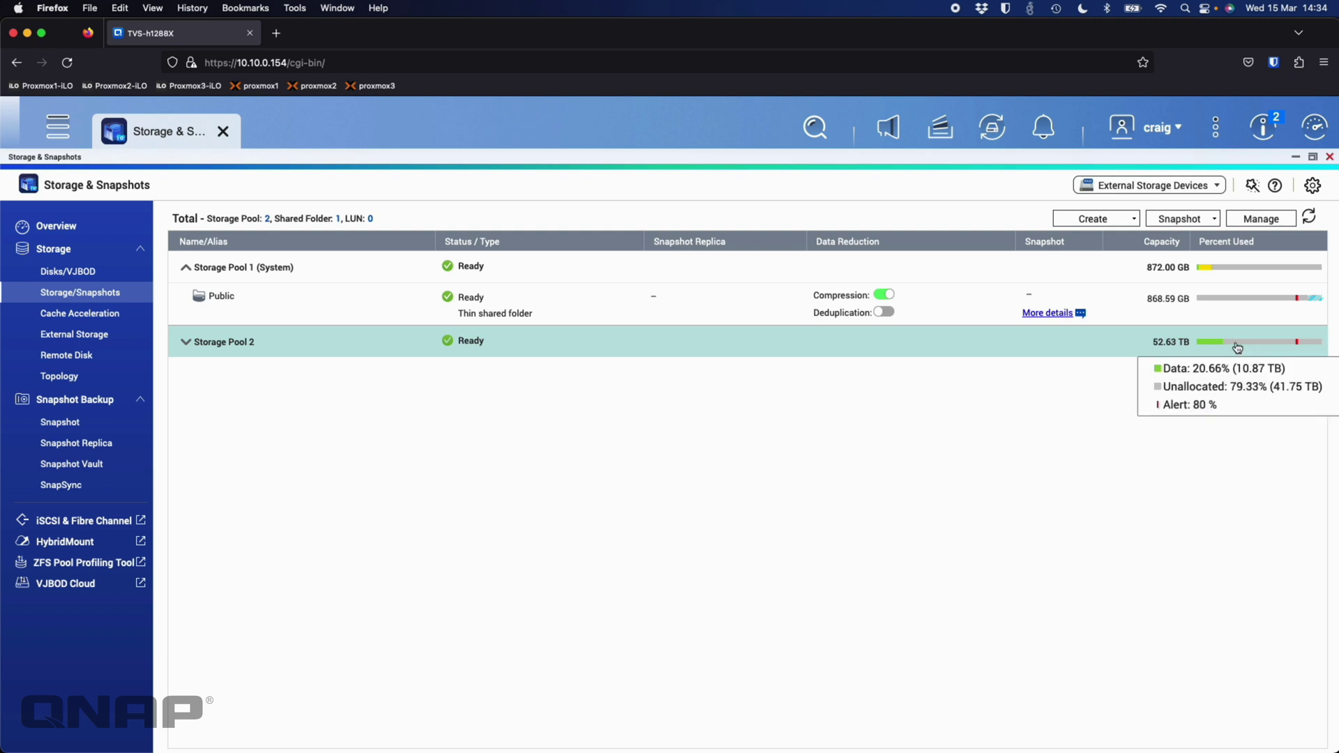